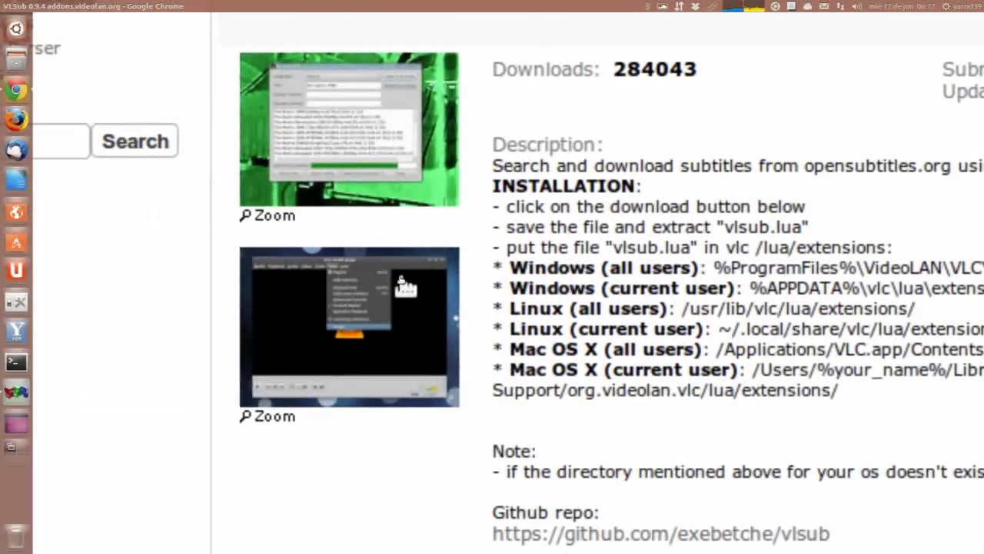
Check Descargas for vlsub-master.zip from the VLSub 0.9.4 download's save dialog, and close the download page without saving
{"action": "scroll", "coordinate": [400, 285], "scroll_direction": "down", "scroll_amount": 10}
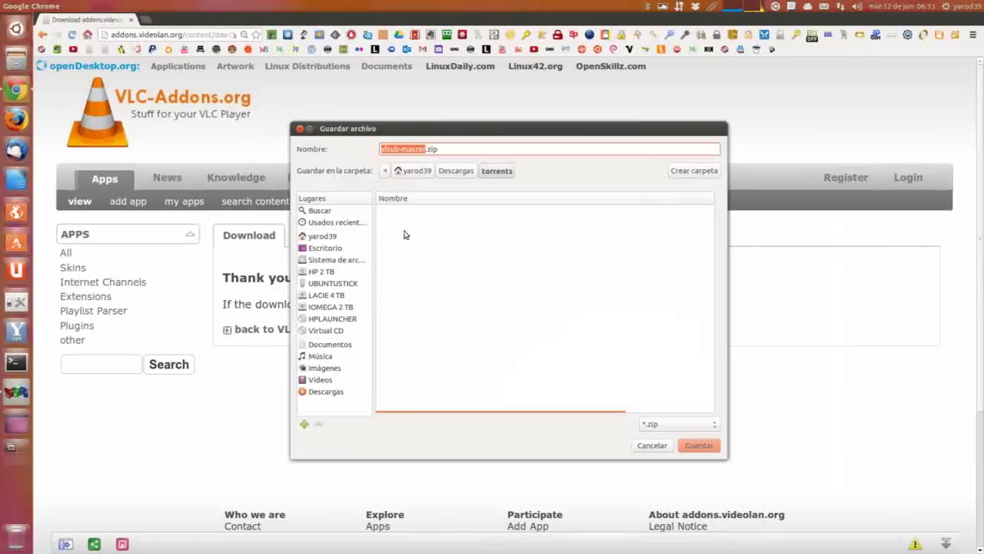
{"action": "left_click", "coordinate": [455, 172]}
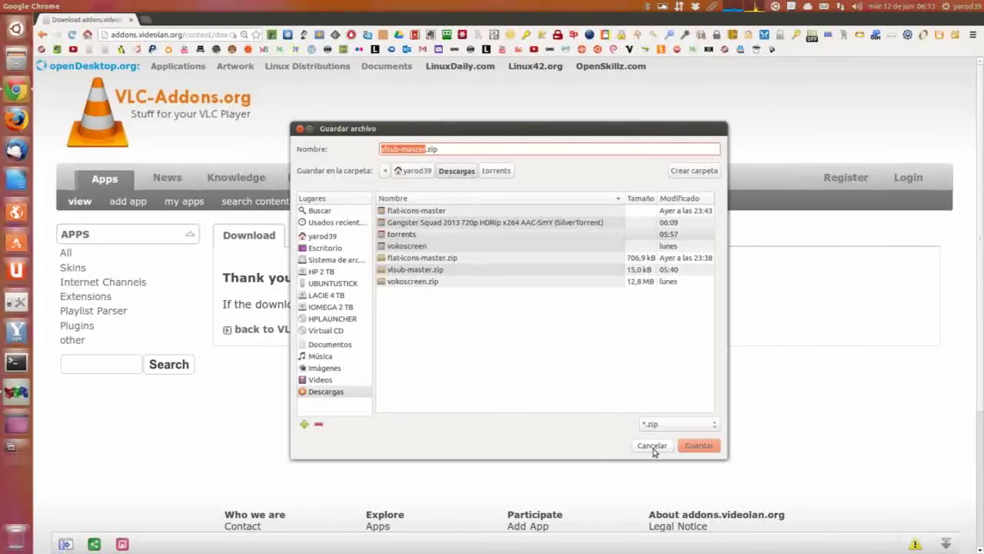
{"action": "left_click", "coordinate": [419, 271]}
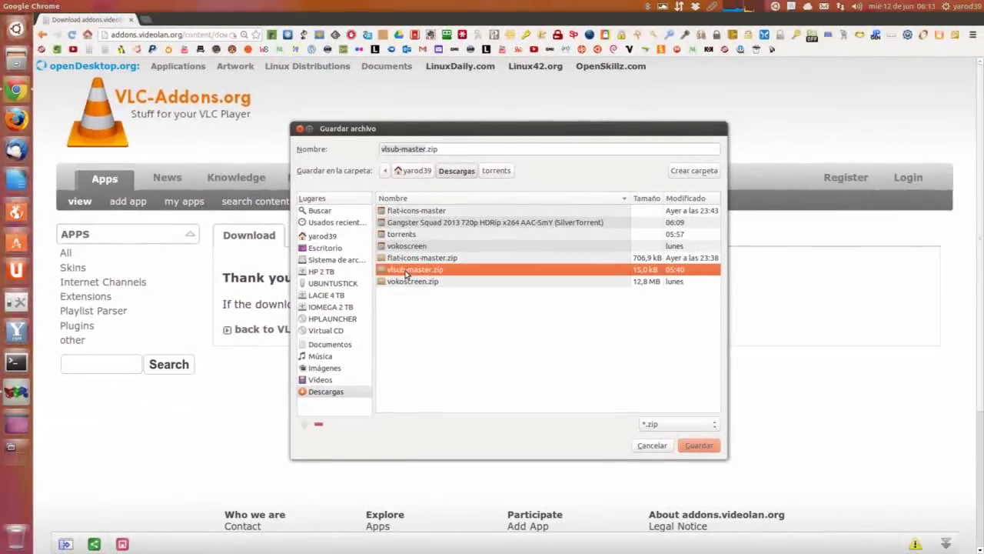
{"action": "left_click", "coordinate": [300, 129]}
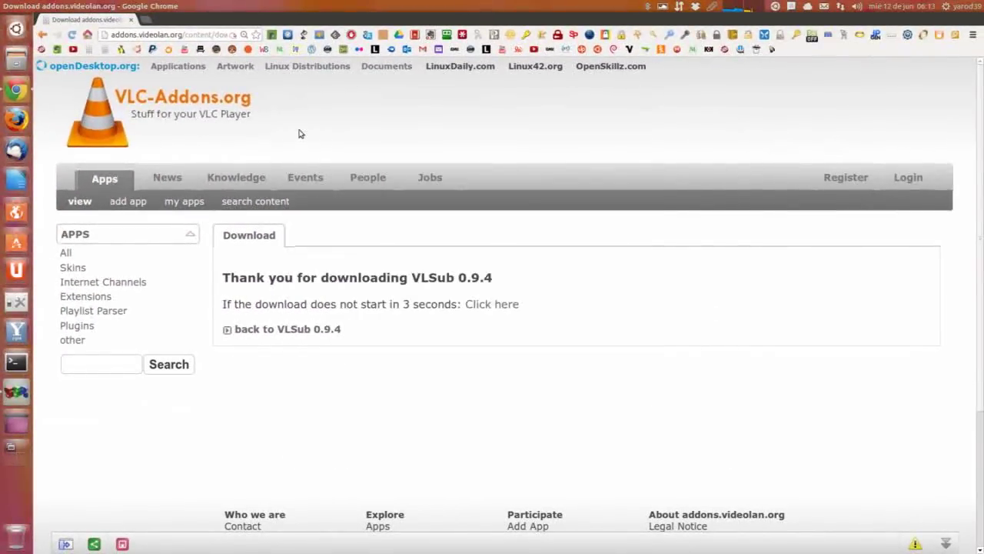
{"action": "left_click", "coordinate": [130, 20]}
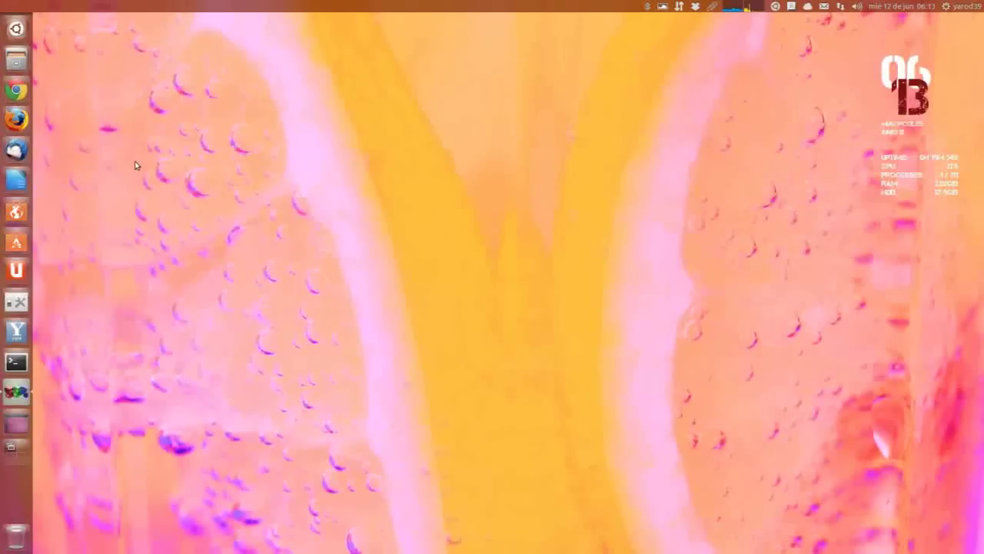
Open the Descargas folder in the file manager and extract vlsub-master.zip into that same folder
{"action": "right_click", "coordinate": [14, 61]}
{"action": "left_click", "coordinate": [67, 59]}
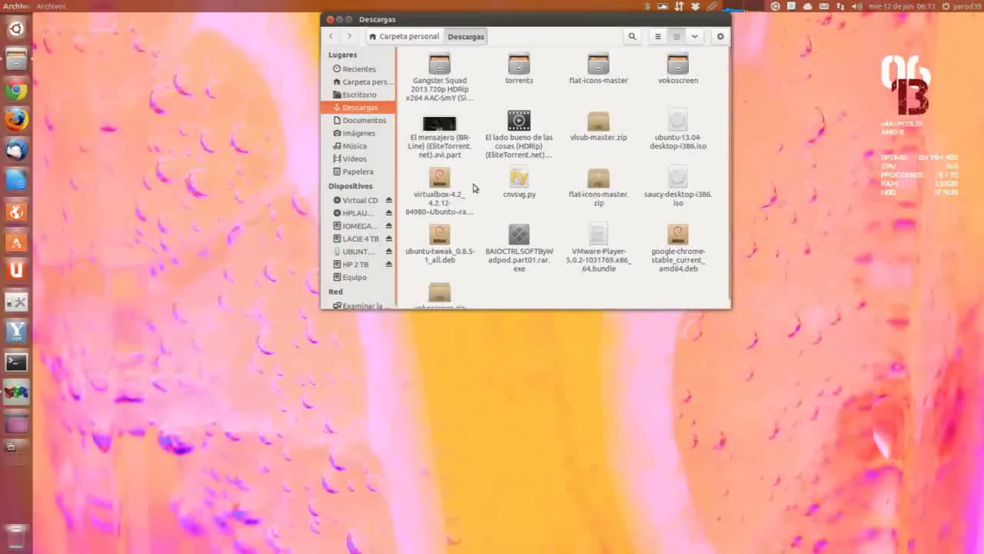
{"action": "left_click", "coordinate": [598, 127]}
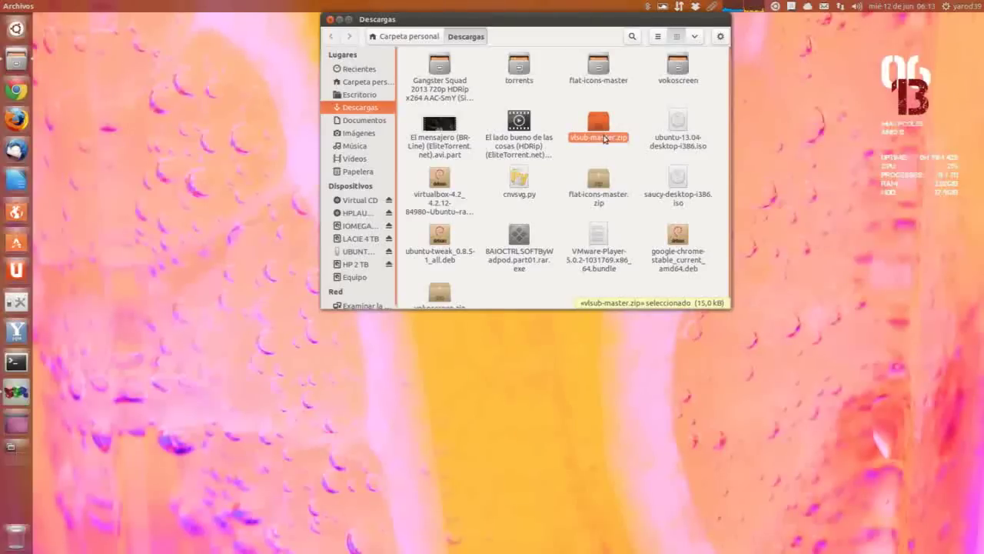
{"action": "right_click", "coordinate": [604, 123]}
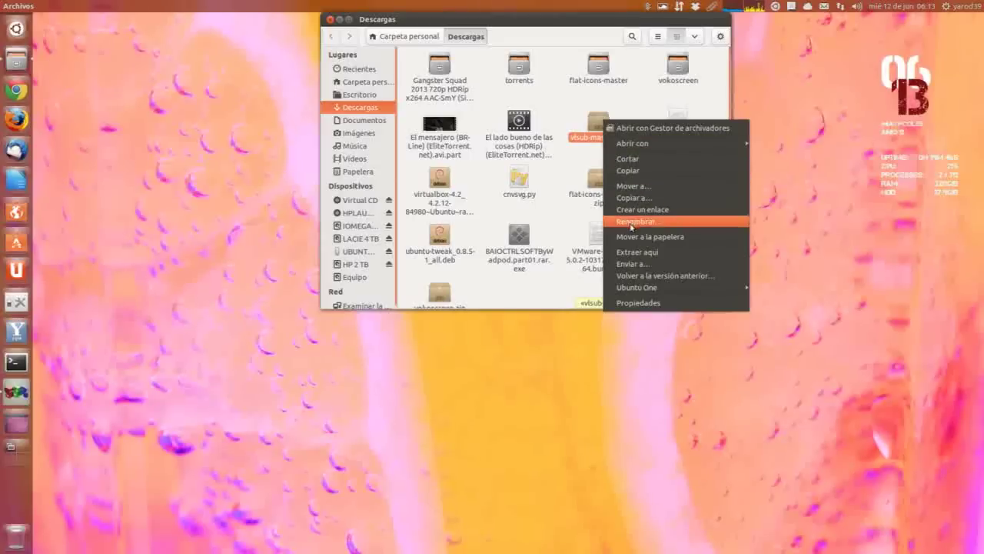
{"action": "left_click", "coordinate": [635, 253]}
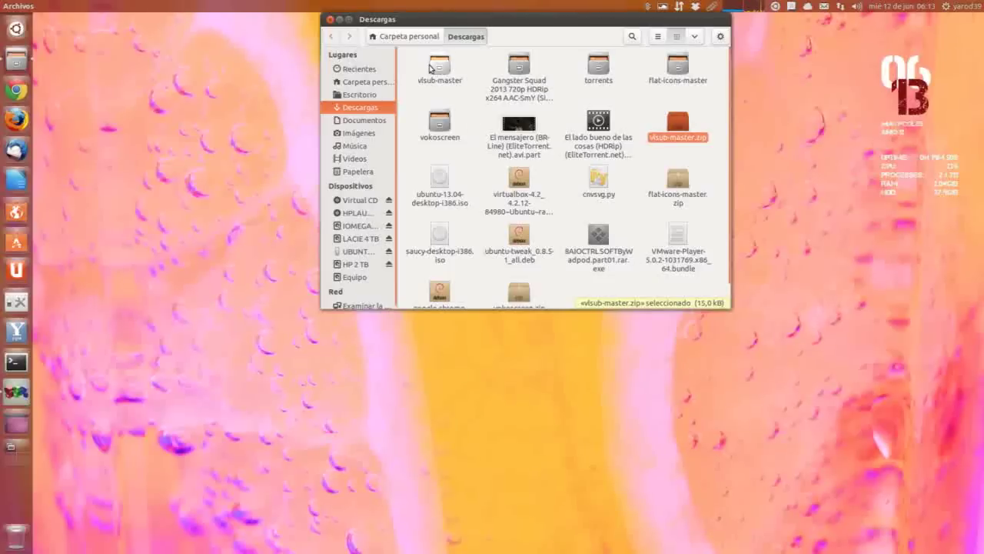
Inspect the contents of the extracted vlsub-master folder, including vlsub.lua, and return to Descargas
{"action": "left_click", "coordinate": [450, 68]}
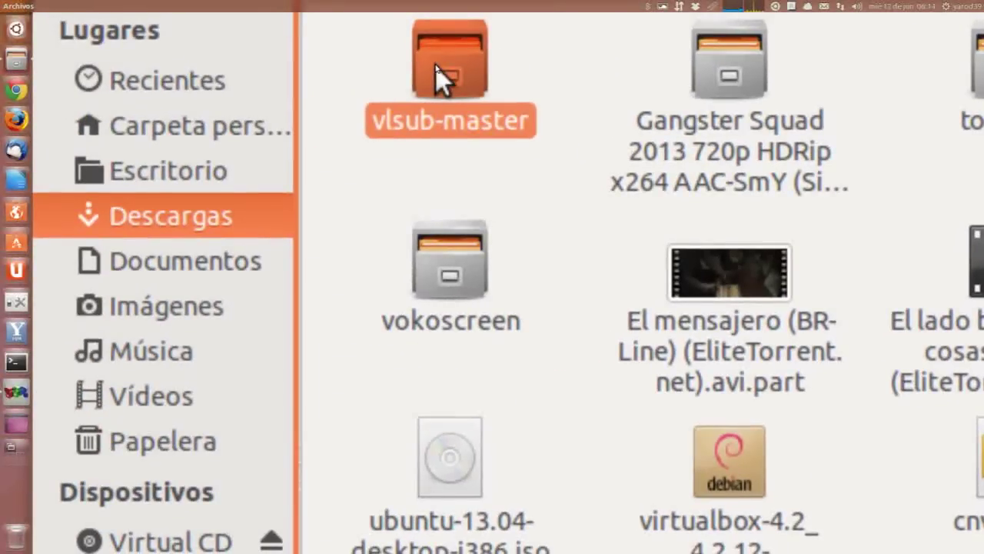
{"action": "double_click", "coordinate": [436, 67]}
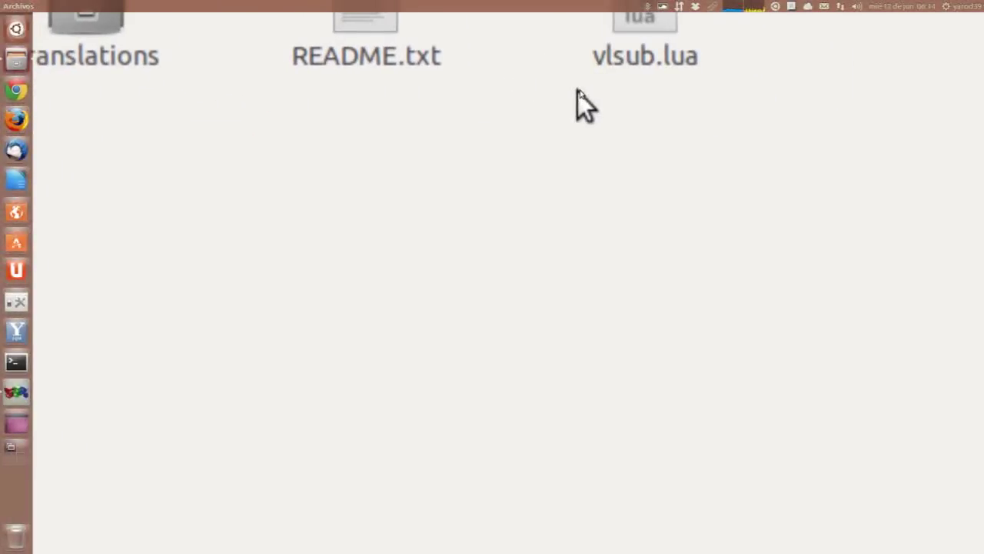
{"action": "right_click", "coordinate": [578, 93]}
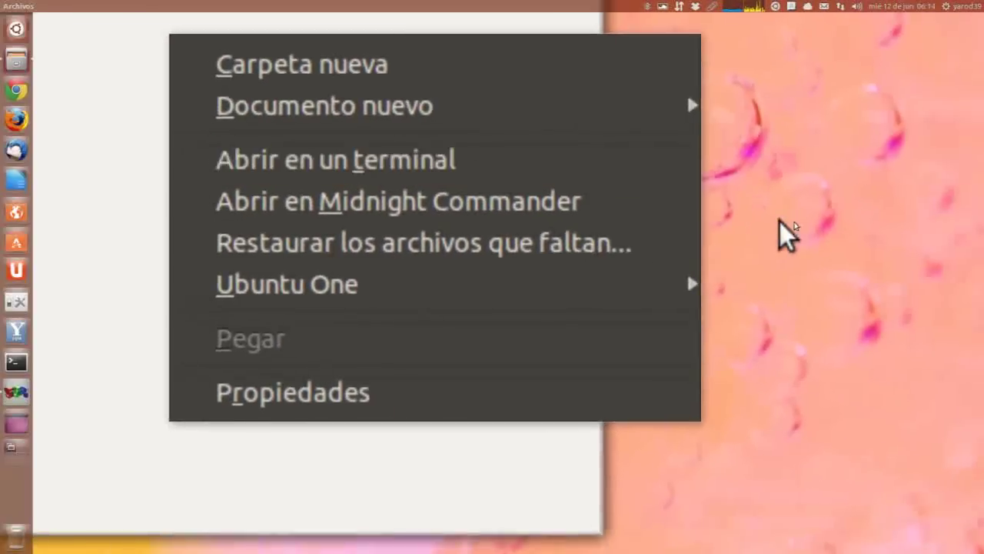
{"action": "left_click", "coordinate": [843, 281]}
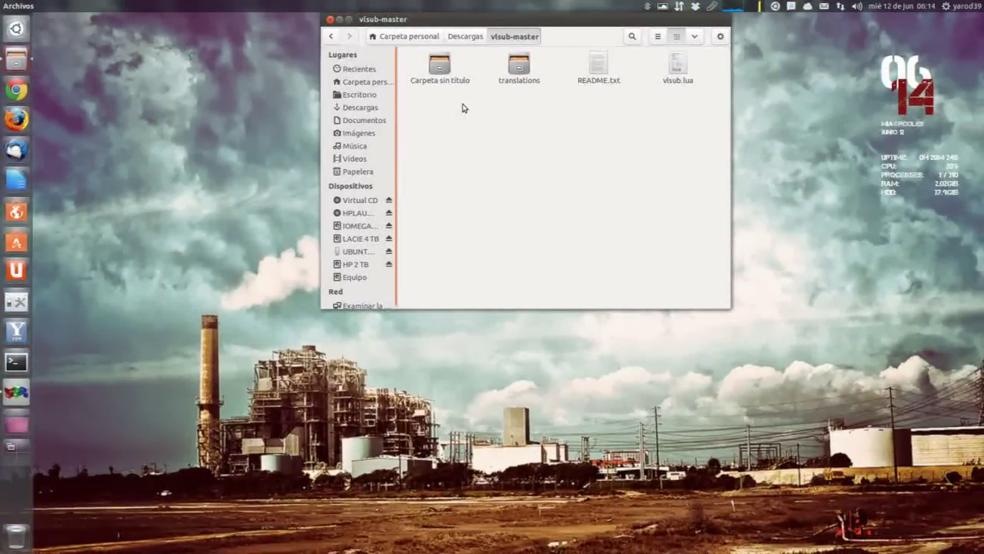
{"action": "left_click", "coordinate": [469, 37]}
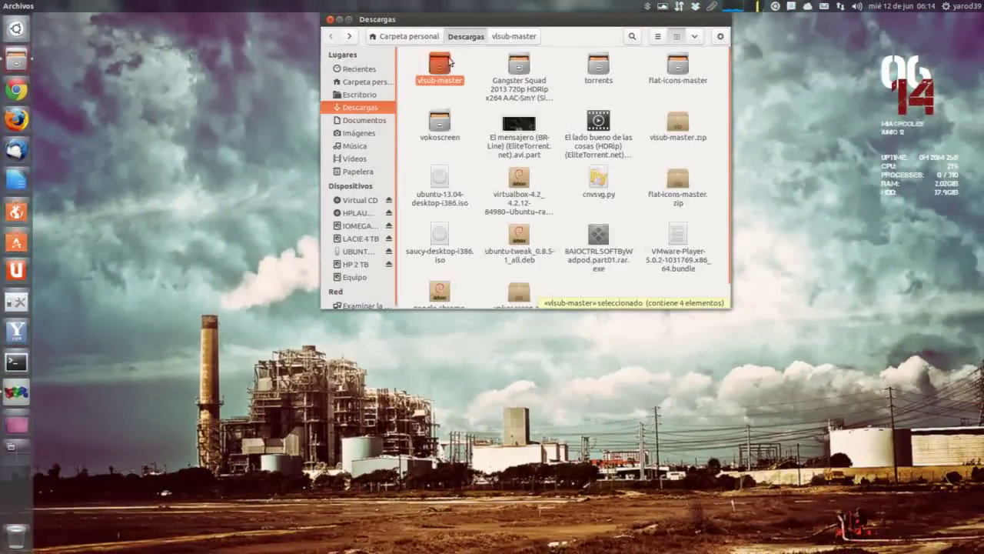
Launch a root file manager by running "sudo nautilus" in a terminal, and minimise the terminal
{"action": "left_click_drag", "start_coordinate": [378, 25], "coordinate": [622, 26]}
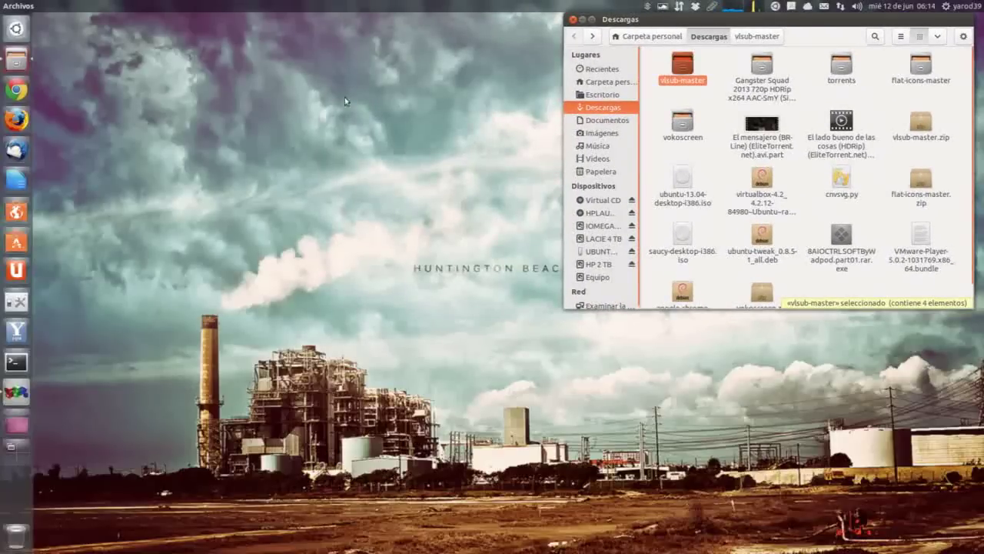
{"action": "left_click", "coordinate": [18, 365]}
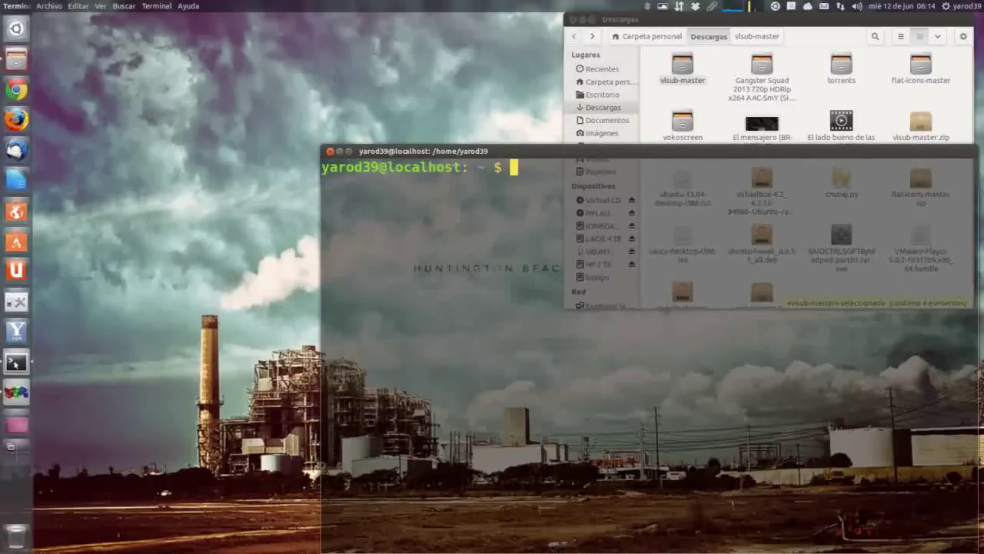
{"action": "type", "text": "sudo natulisu"}
{"action": "key", "text": "BackSpace"}
{"action": "key", "text": "BackSpace"}
{"action": "key", "text": "BackSpace"}
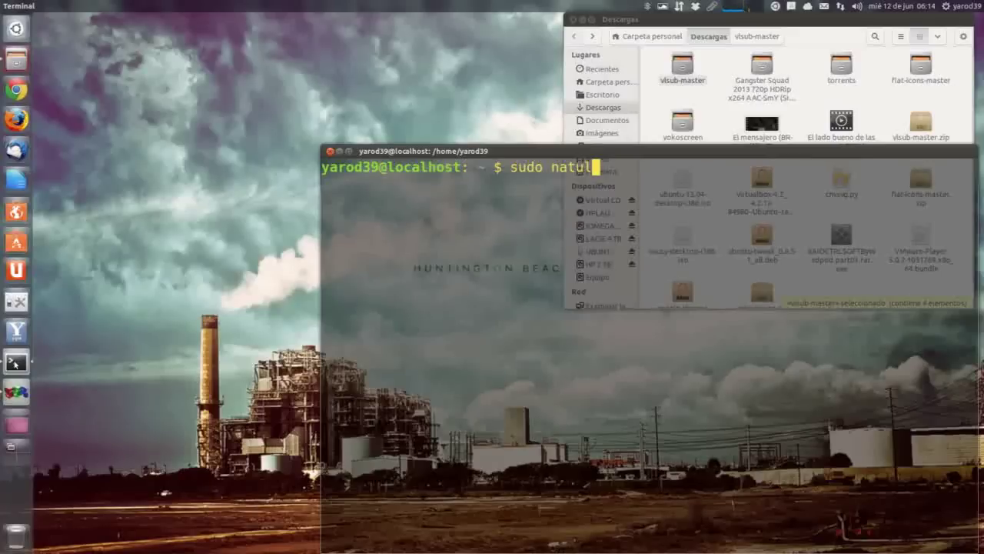
{"action": "key", "text": "BackSpace"}
{"action": "key", "text": "BackSpace"}
{"action": "key", "text": "BackSpace"}
{"action": "type", "text": "utilus"}
{"action": "key", "text": "Return"}
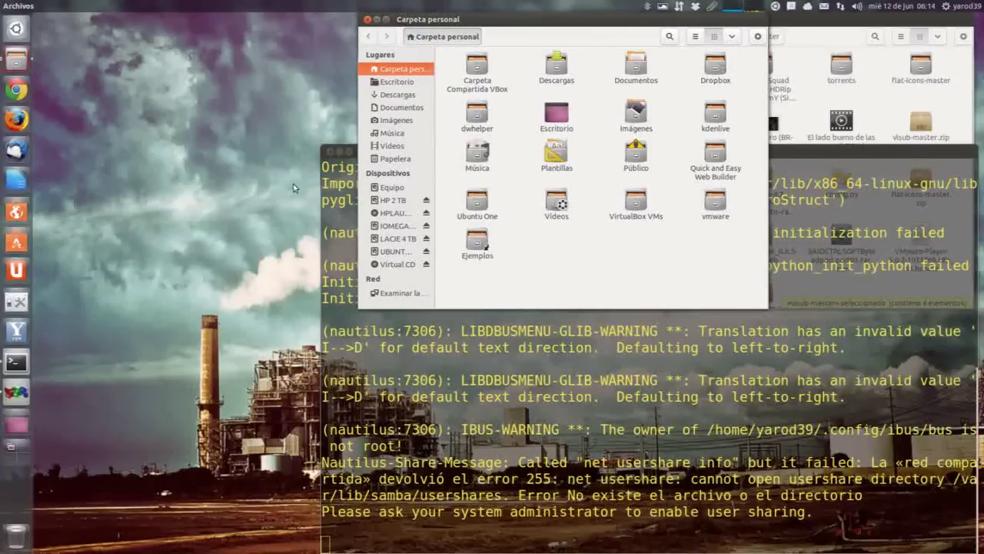
{"action": "left_click", "coordinate": [339, 152]}
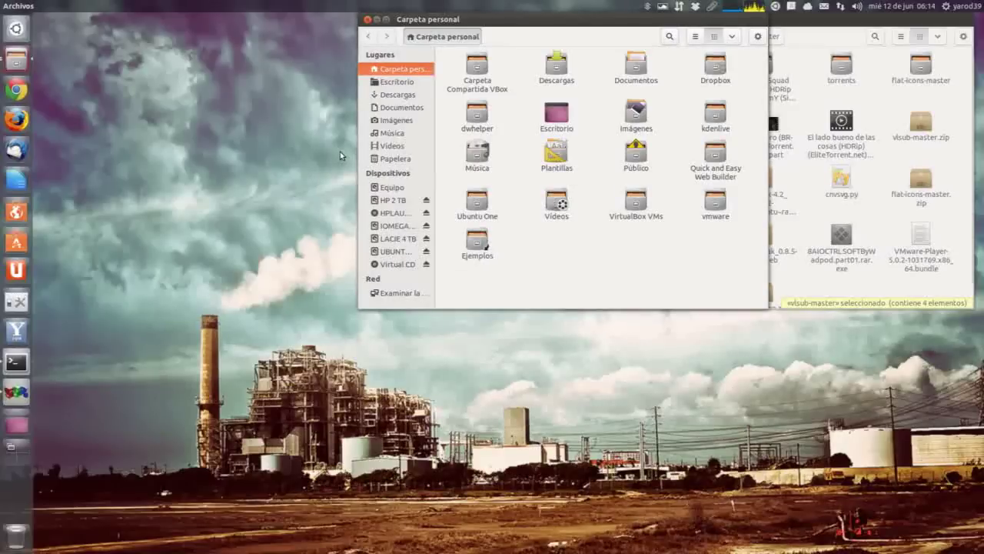
Place the root file manager and the Descargas window side by side, leaving the root one active
{"action": "left_click_drag", "start_coordinate": [526, 23], "coordinate": [228, 32]}
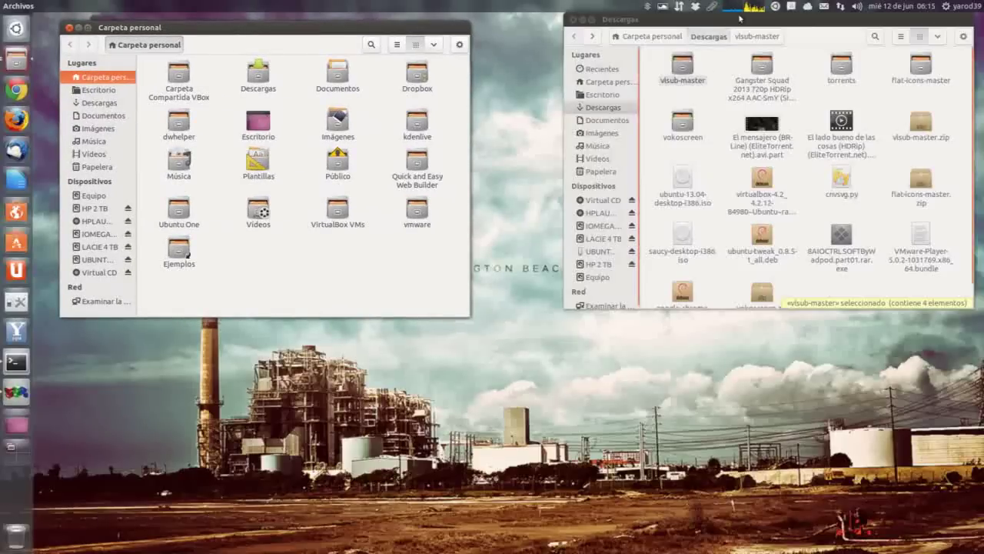
{"action": "left_click_drag", "start_coordinate": [747, 21], "coordinate": [700, 37]}
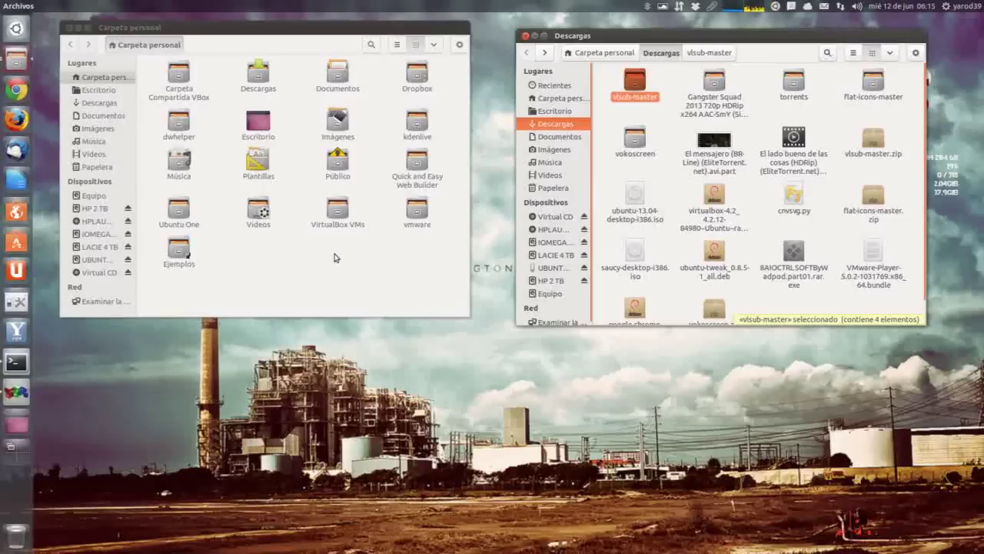
{"action": "left_click", "coordinate": [239, 32]}
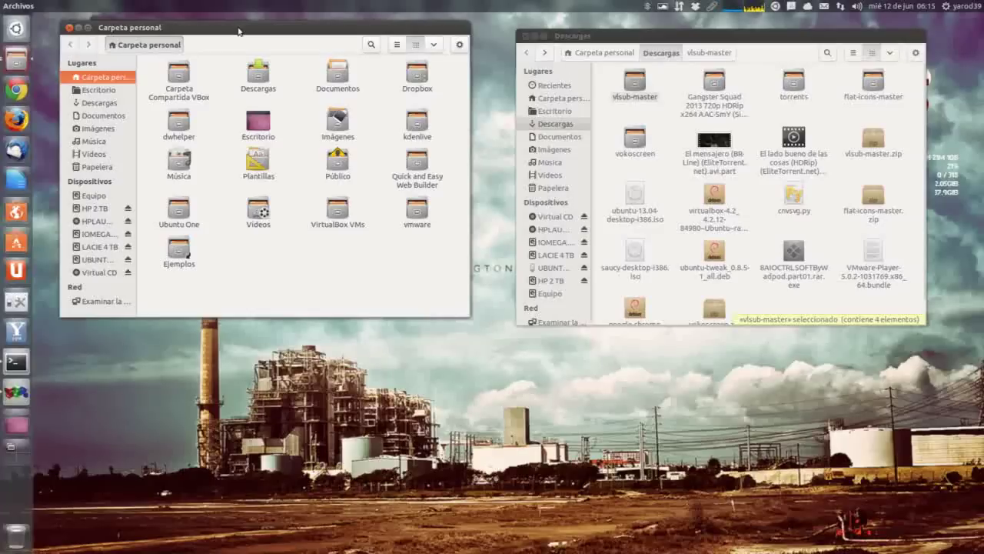
Browse the root file manager to the /usr/lib/vlc/lua folder
{"action": "left_click", "coordinate": [103, 199]}
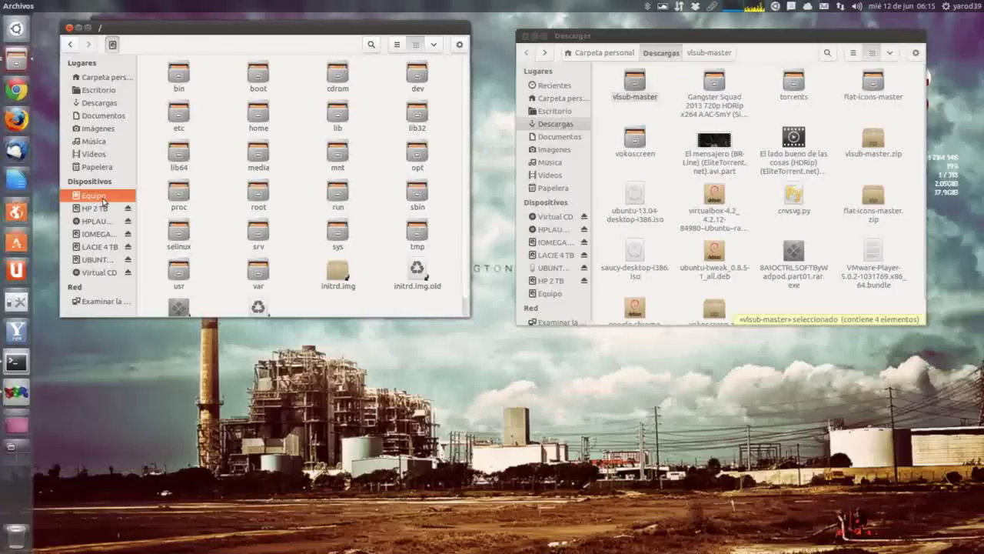
{"action": "double_click", "coordinate": [182, 275]}
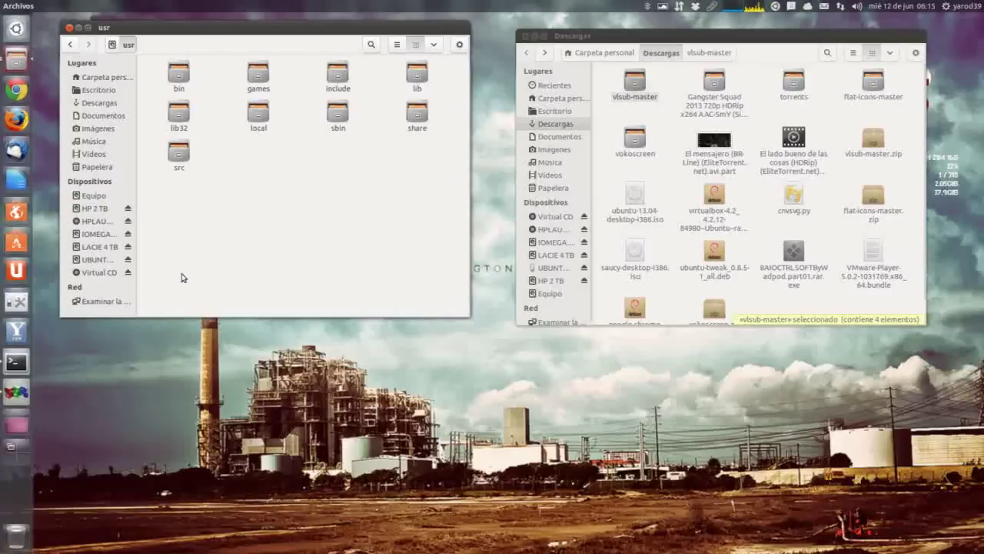
{"action": "double_click", "coordinate": [415, 77]}
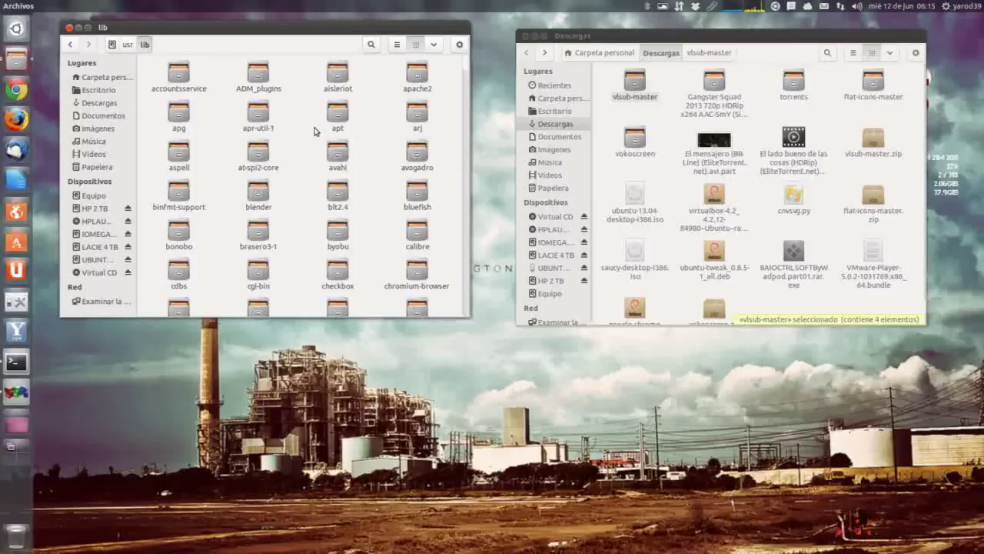
{"action": "scroll", "coordinate": [296, 177], "scroll_direction": "down", "scroll_amount": 5}
{"action": "scroll", "coordinate": [297, 177], "scroll_direction": "down", "scroll_amount": 10}
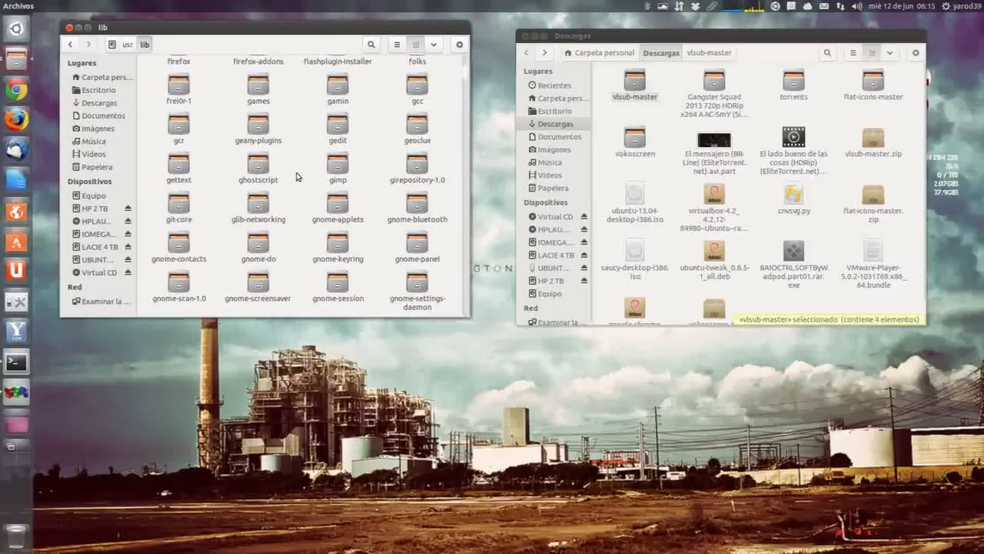
{"action": "scroll", "coordinate": [296, 177], "scroll_direction": "down", "scroll_amount": 10}
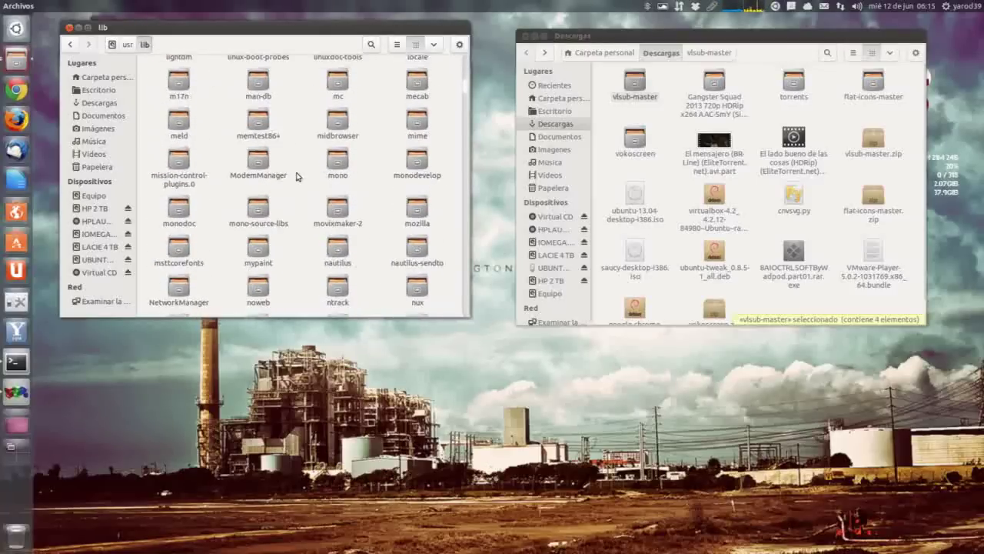
{"action": "scroll", "coordinate": [296, 177], "scroll_direction": "down", "scroll_amount": 10}
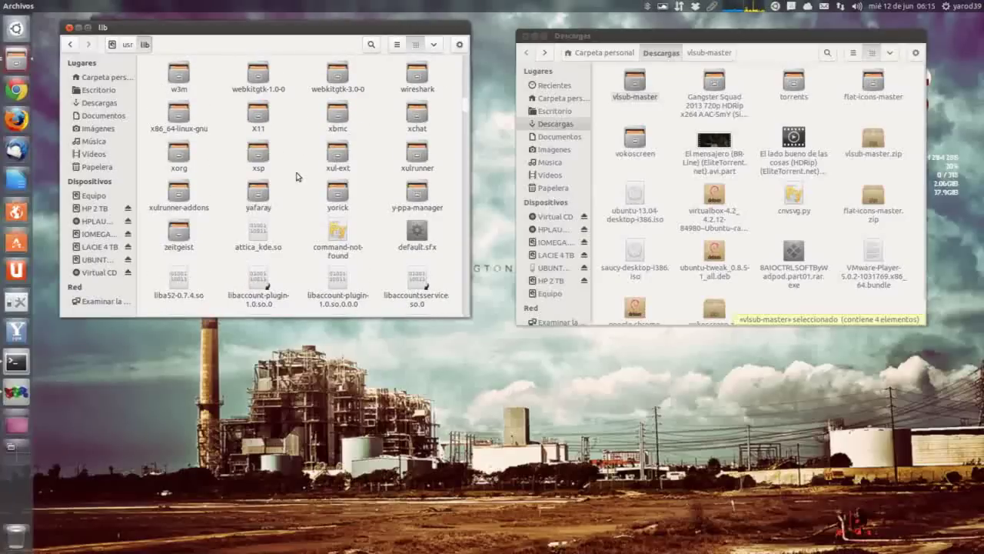
{"action": "scroll", "coordinate": [296, 177], "scroll_direction": "up", "scroll_amount": 3}
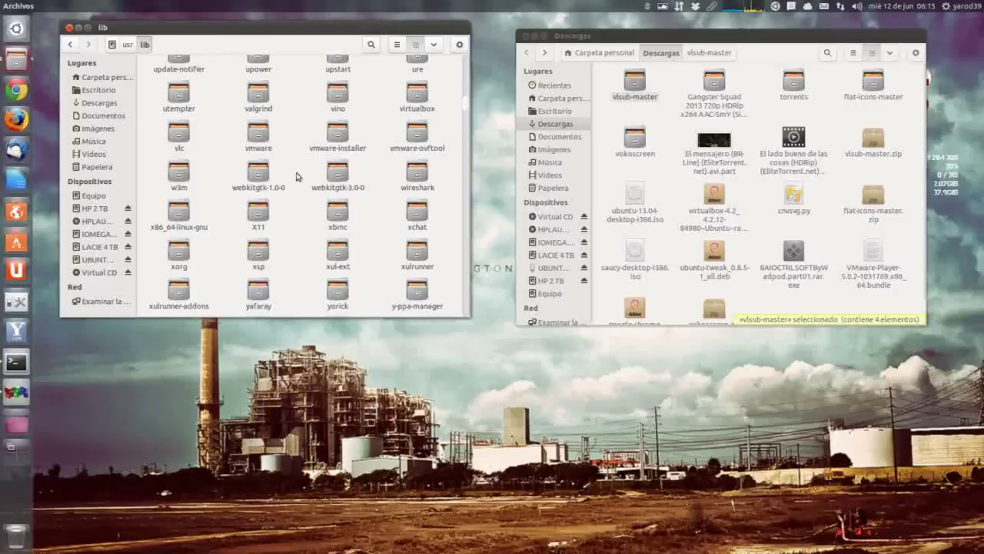
{"action": "double_click", "coordinate": [179, 137]}
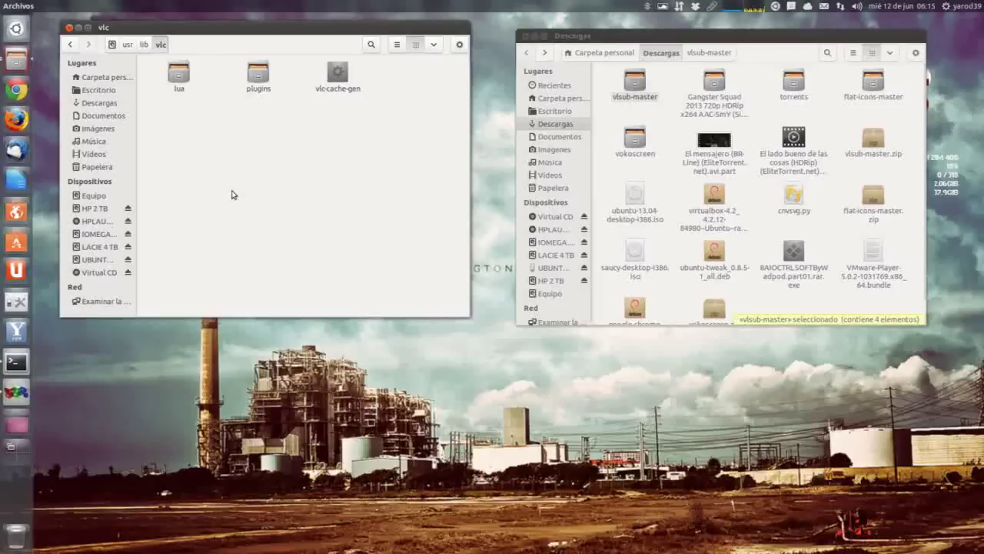
{"action": "double_click", "coordinate": [180, 79]}
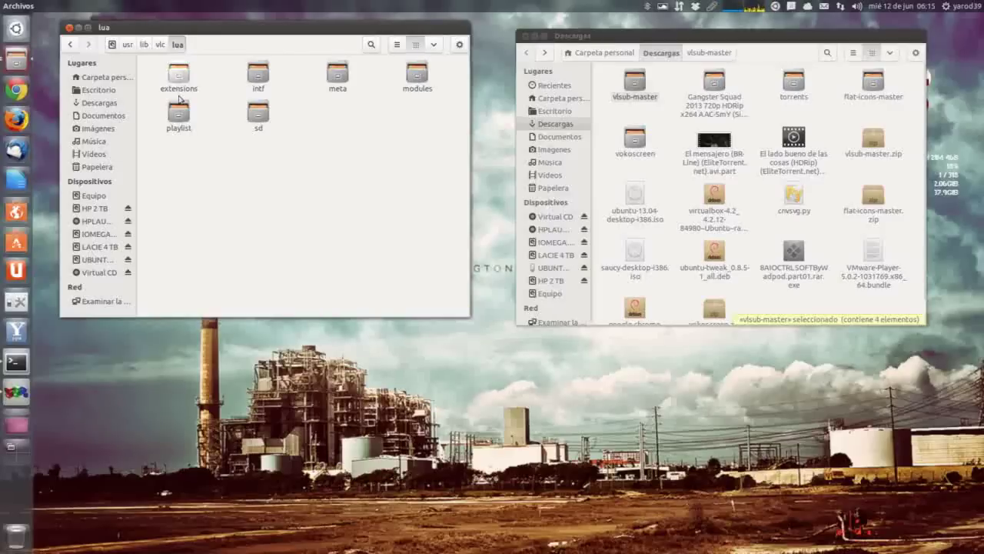
Highlight the extensions folder inside lua and view the options for creating a new folder, without creating one
{"action": "left_click", "coordinate": [177, 79]}
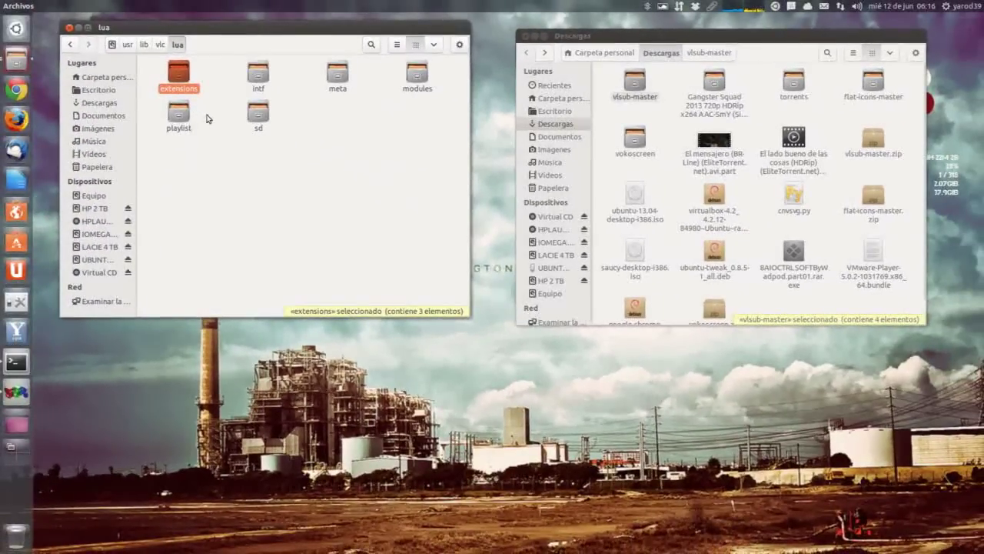
{"action": "right_click", "coordinate": [225, 191]}
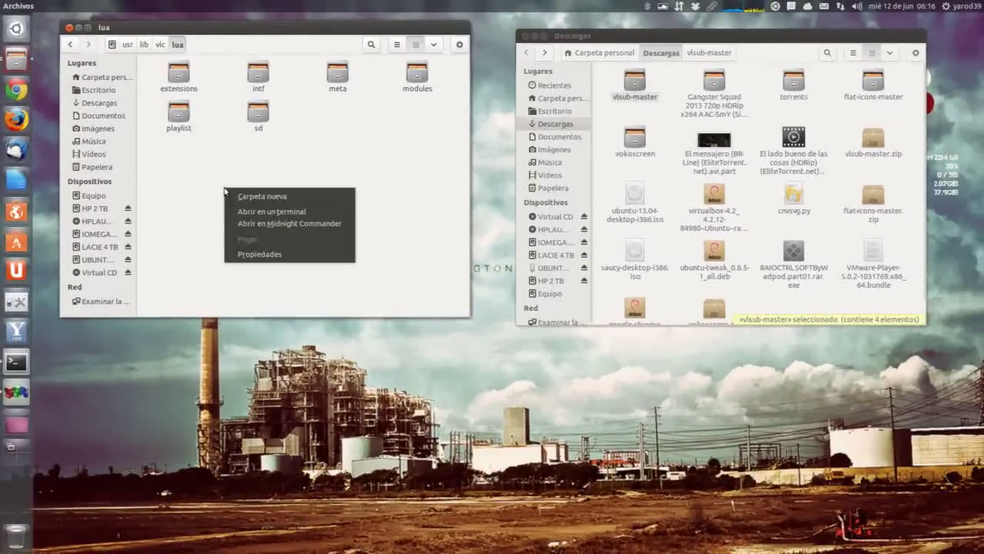
{"action": "left_click", "coordinate": [169, 207]}
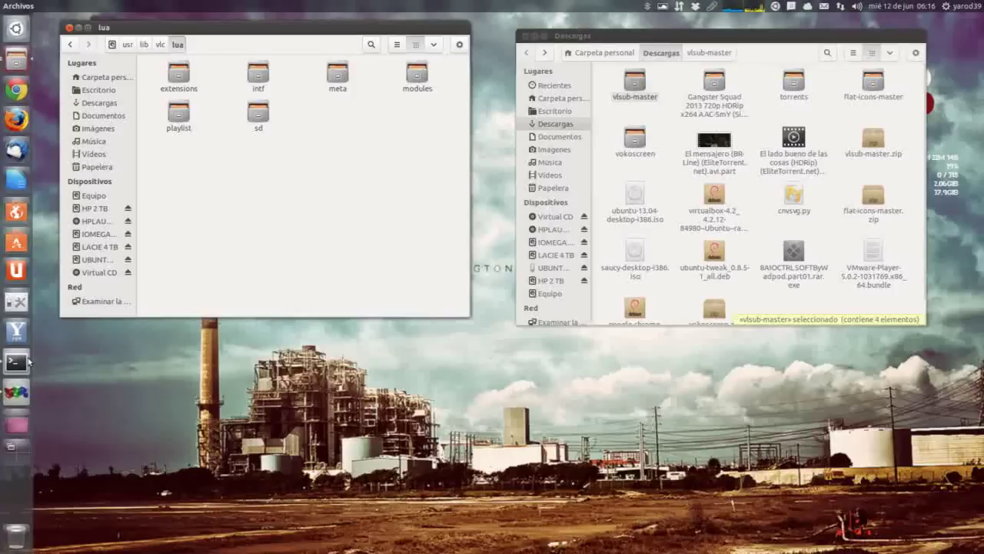
Open a new terminal and switch to a root shell with "sudo su"
{"action": "right_click", "coordinate": [23, 361]}
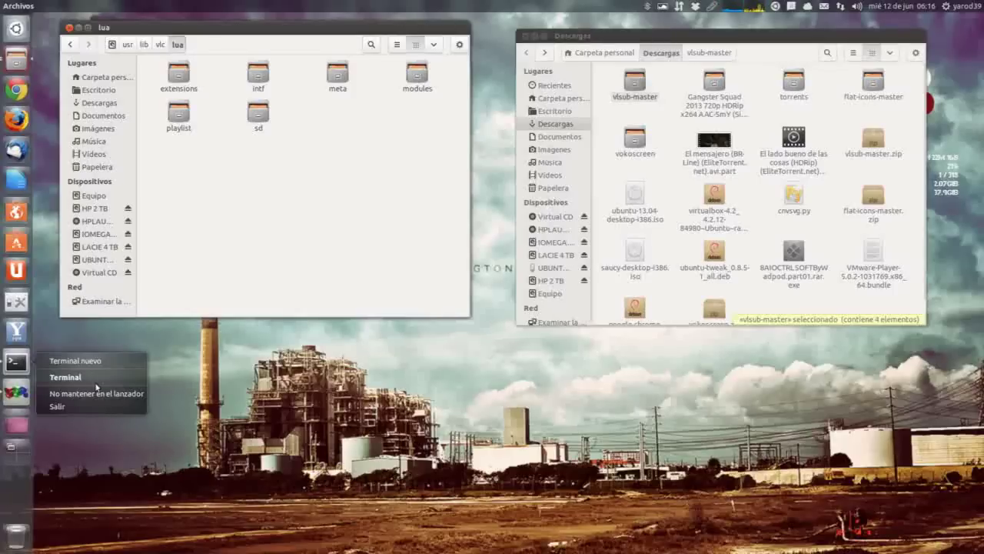
{"action": "left_click", "coordinate": [110, 362]}
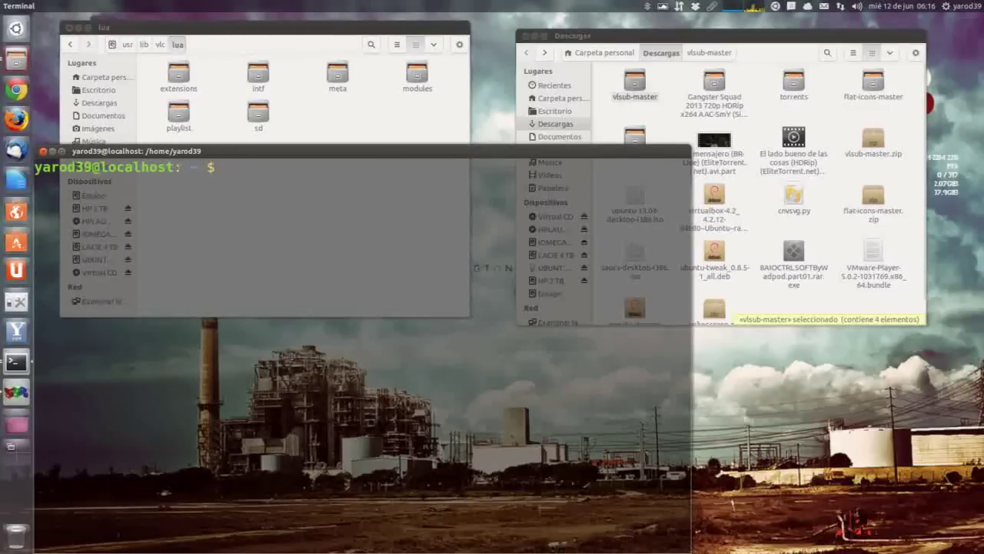
{"action": "type", "text": "sudo su"}
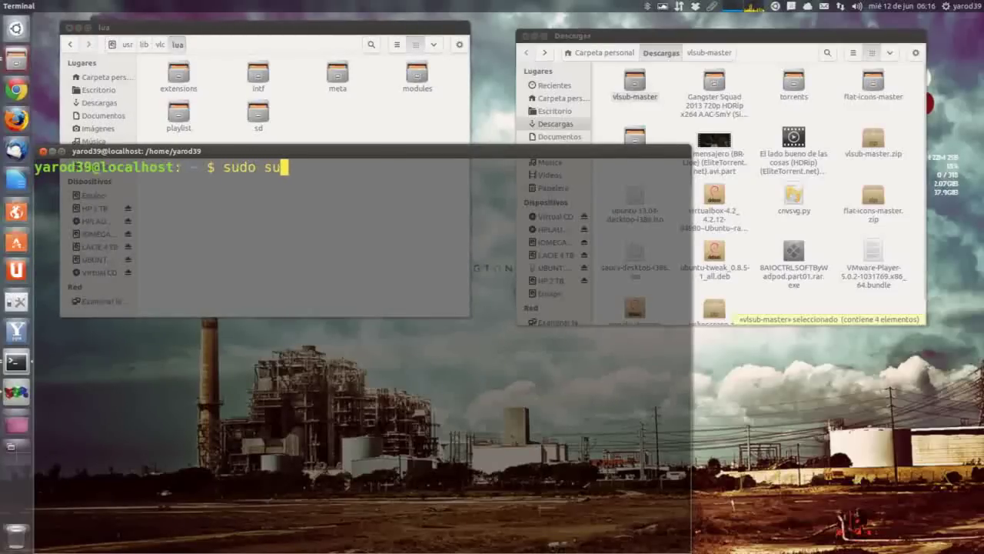
{"action": "key", "text": "Return"}
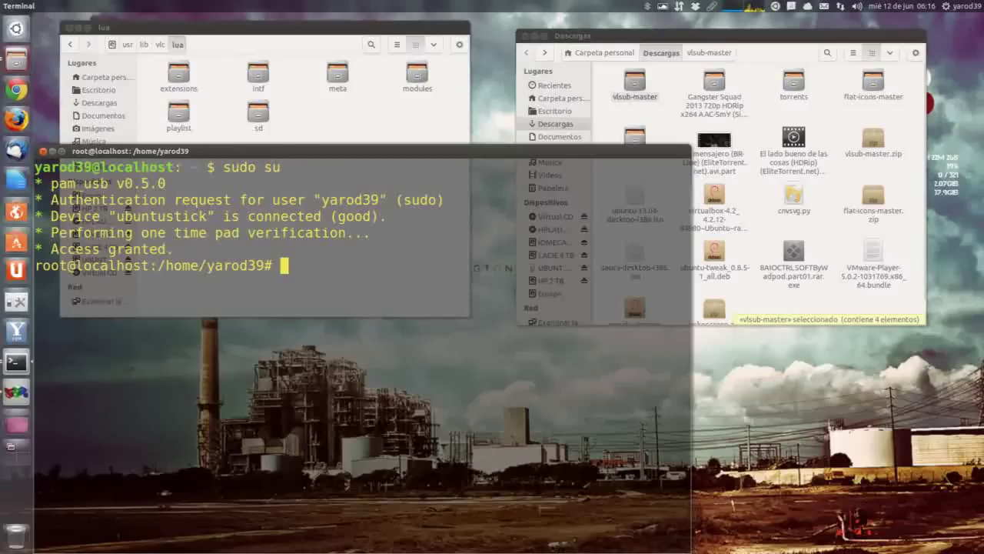
Change the root shell's directory with "cd /usr/lib/vlc/lua"
{"action": "type", "text": "cd /usr/"}
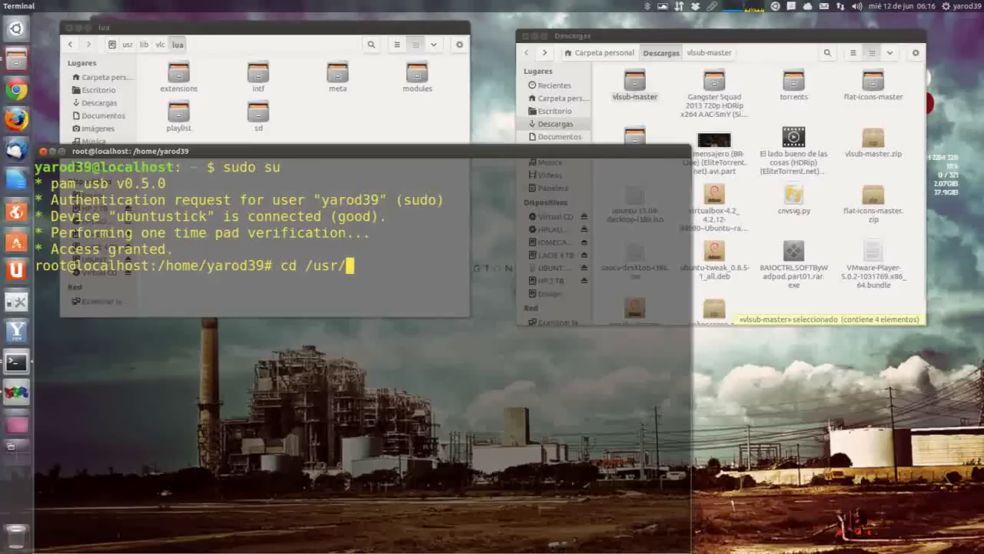
{"action": "type", "text": "lib/"}
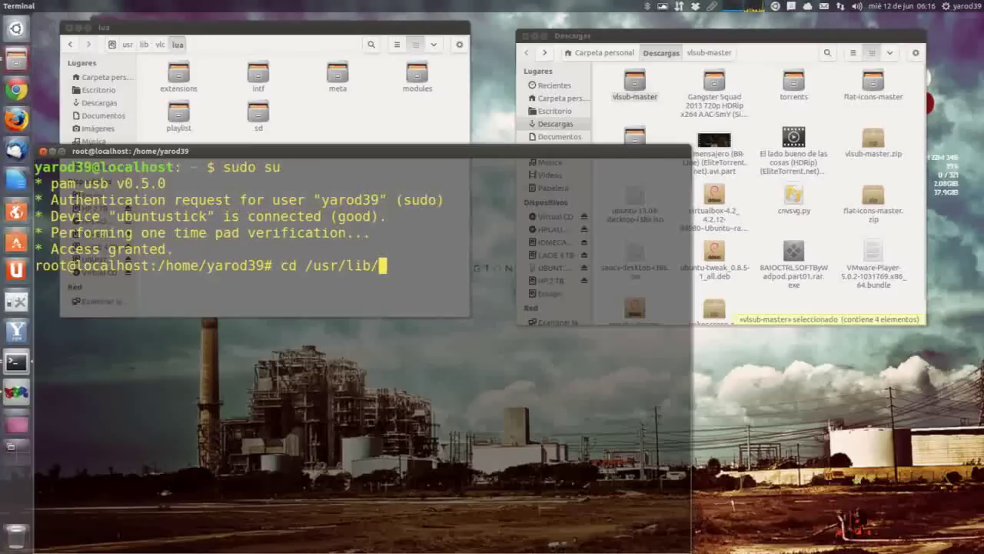
{"action": "type", "text": "vlc/"}
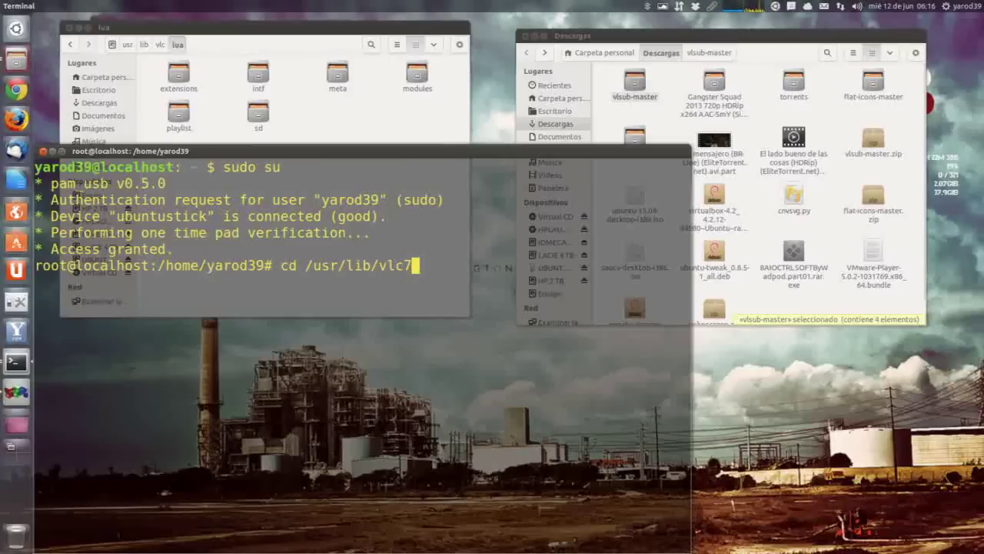
{"action": "key", "text": "BackSpace"}
{"action": "type", "text": "/lua"}
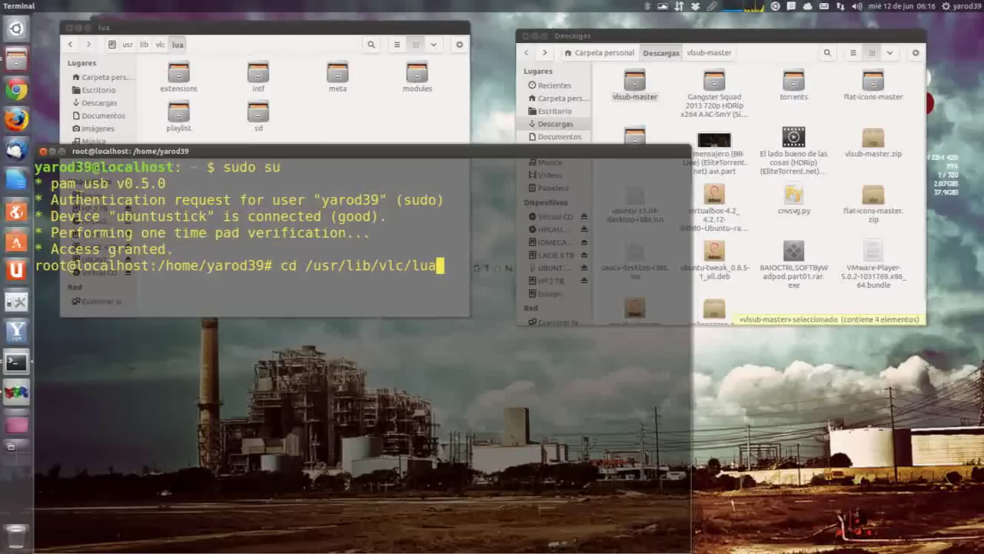
{"action": "key", "text": "Return"}
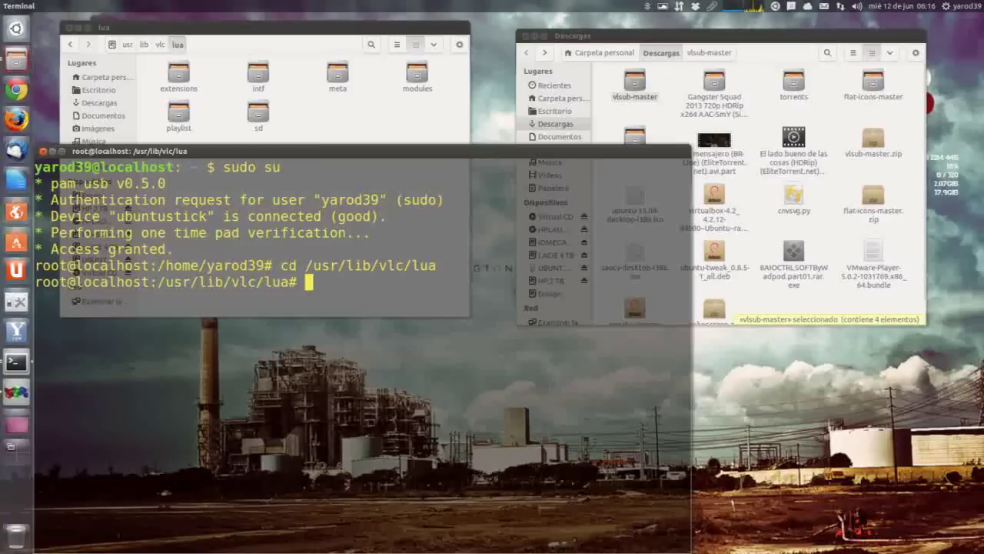
List the contents of the lua directory with "ls" and highlight the extensions entry
{"action": "type", "text": "ls"}
{"action": "key", "text": "Return"}
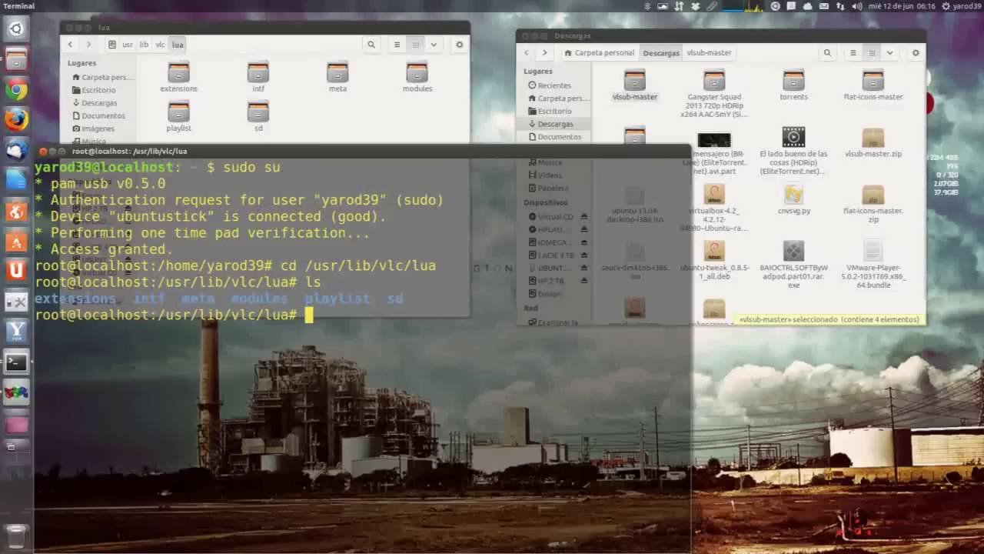
{"action": "double_click", "coordinate": [69, 299]}
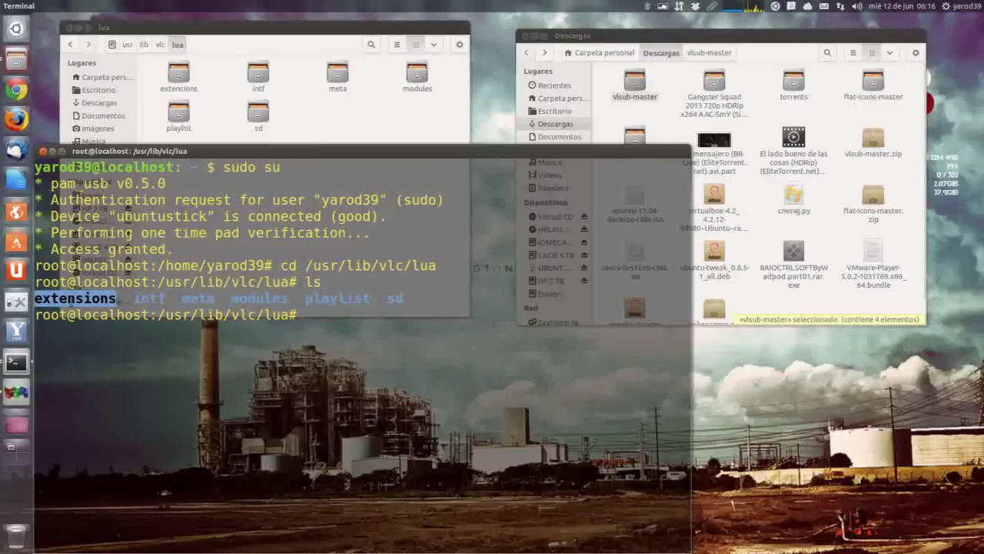
{"action": "left_click", "coordinate": [353, 319]}
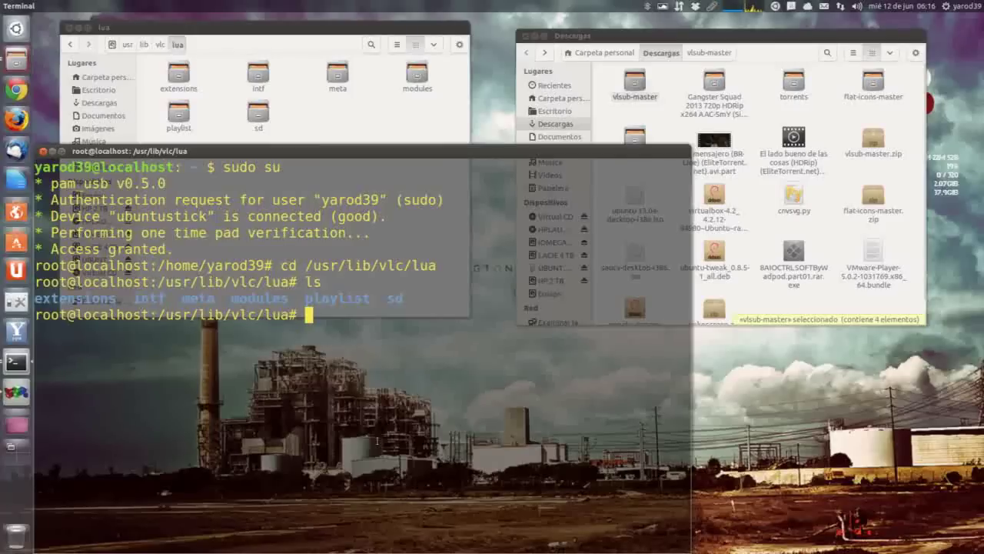
Write the command "mkdir -p extensions" at the root prompt without running it, and close that terminal
{"action": "type", "text": "mk"}
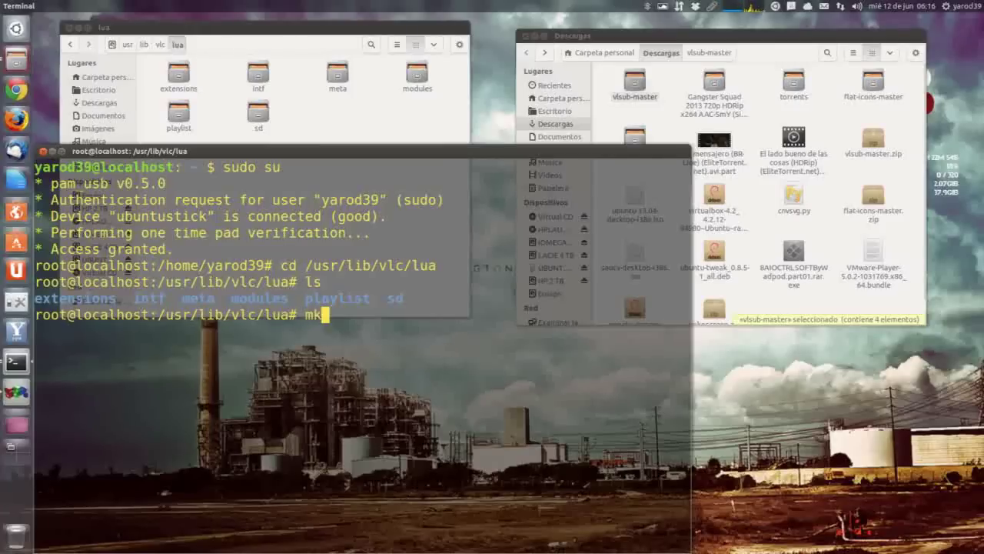
{"action": "type", "text": "dir -p"}
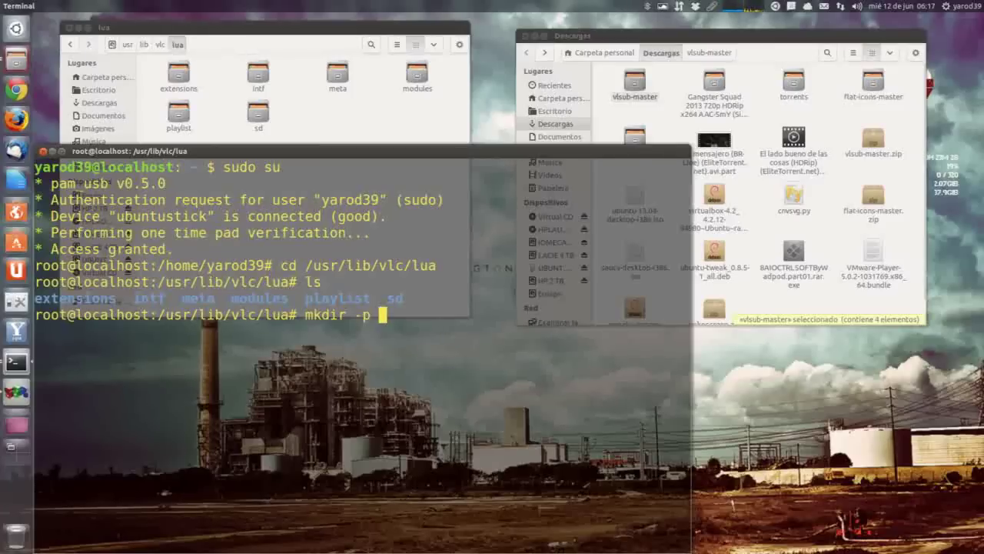
{"action": "type", "text": " /usr/"}
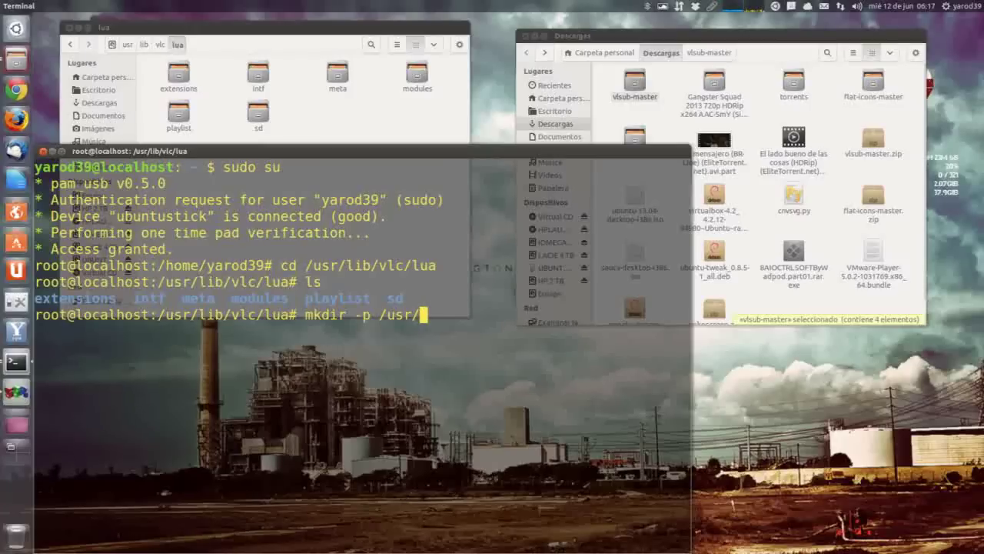
{"action": "type", "text": "lib/"}
{"action": "key", "text": "BackSpace"}
{"action": "key", "text": "BackSpace"}
{"action": "key", "text": "BackSpace"}
{"action": "key", "text": "BackSpace"}
{"action": "key", "text": "BackSpace"}
{"action": "key", "text": "BackSpace"}
{"action": "key", "text": "BackSpace"}
{"action": "key", "text": "BackSpace"}
{"action": "key", "text": "BackSpace"}
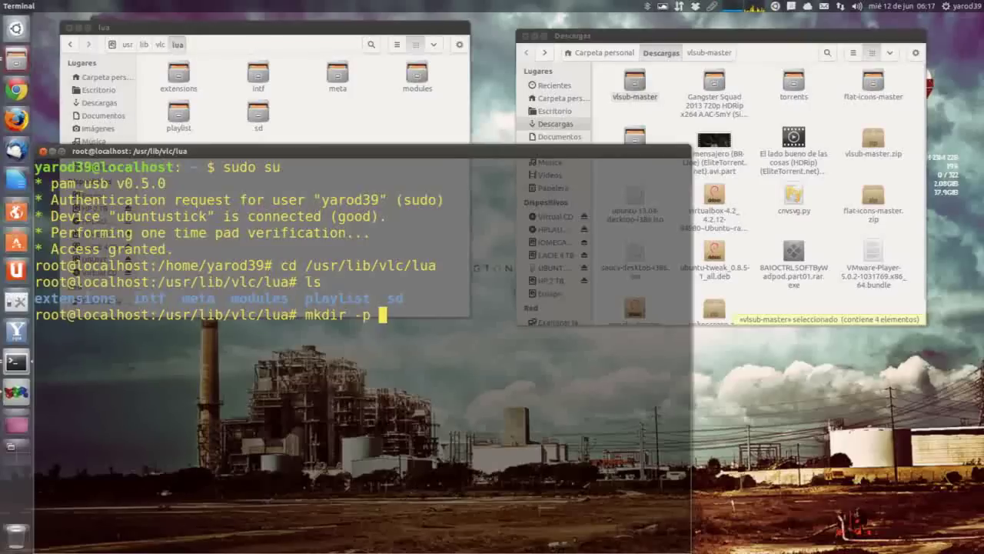
{"action": "type", "text": "exten"}
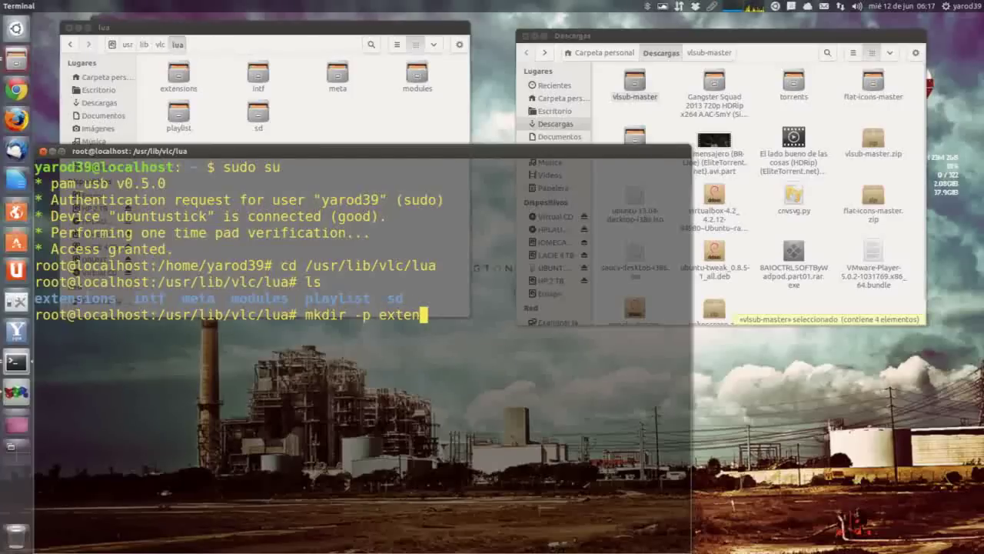
{"action": "type", "text": "sions"}
{"action": "left_click", "coordinate": [43, 152]}
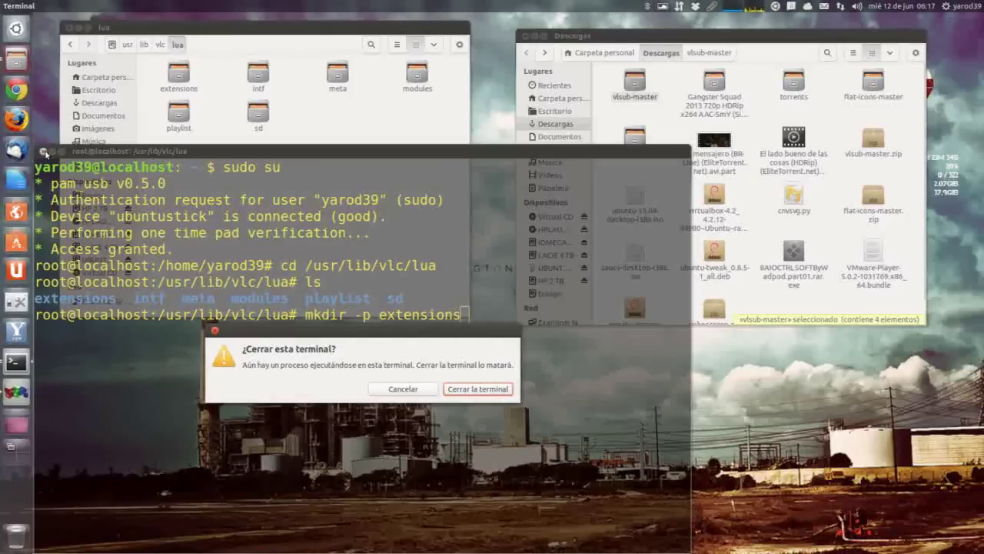
{"action": "left_click", "coordinate": [472, 390]}
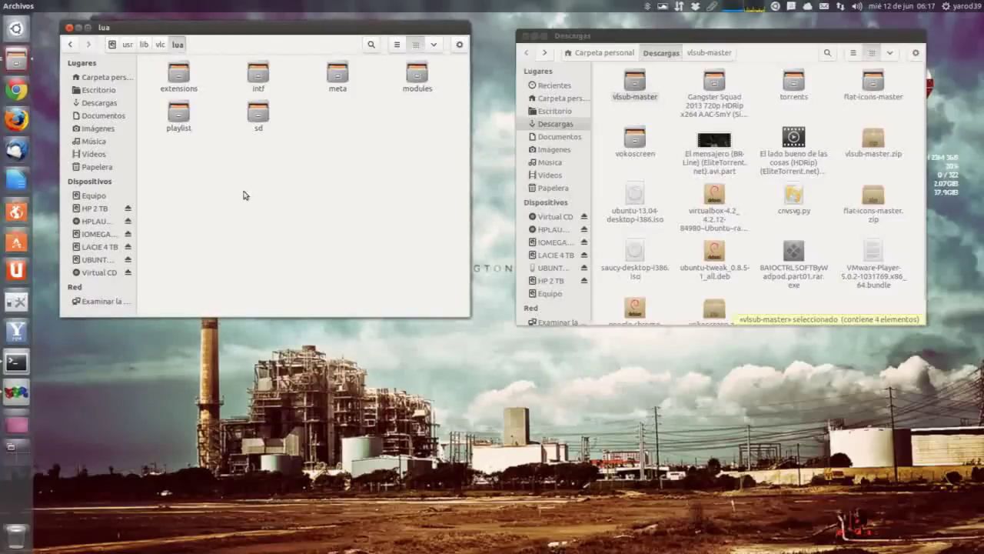
Compare translations, README.txt and vlsub.lua in vlsub-master with the contents of the root extensions folder, highlighting them in both
{"action": "double_click", "coordinate": [637, 86]}
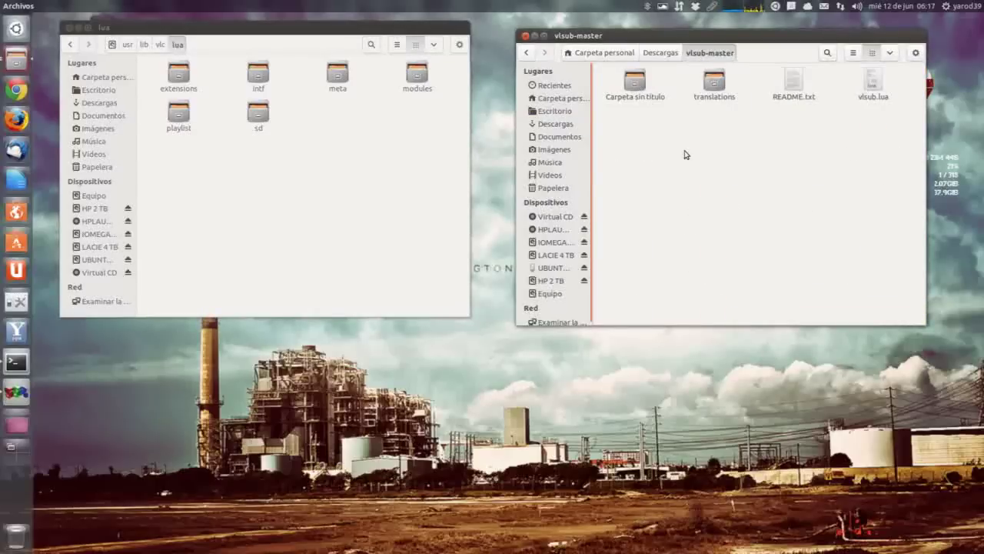
{"action": "left_click_drag", "start_coordinate": [689, 123], "coordinate": [894, 69]}
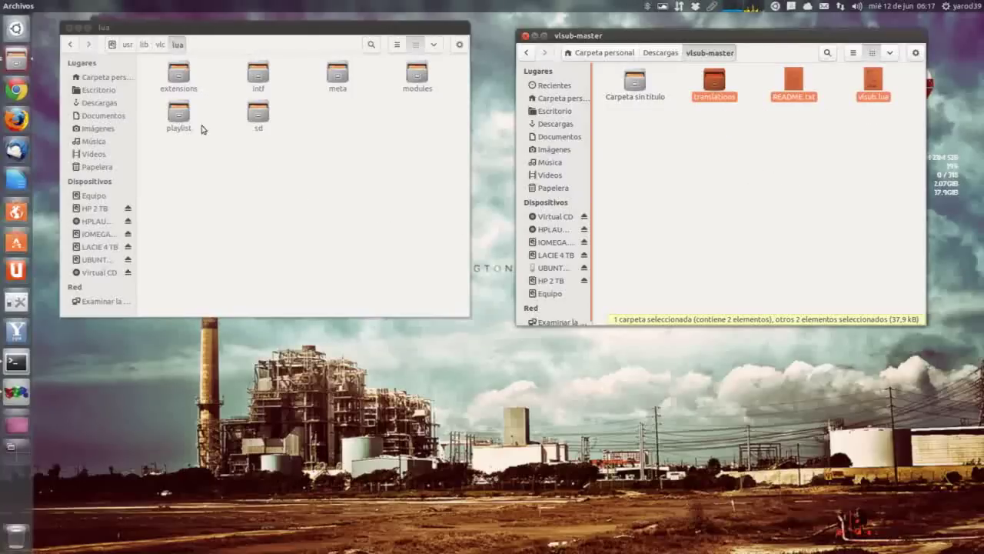
{"action": "double_click", "coordinate": [181, 76]}
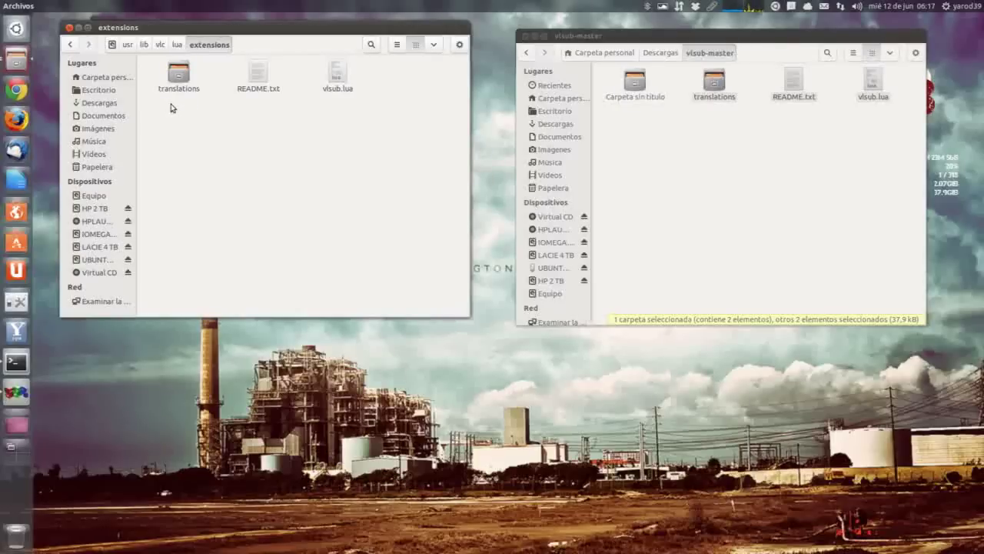
{"action": "left_click_drag", "start_coordinate": [156, 99], "coordinate": [367, 103]}
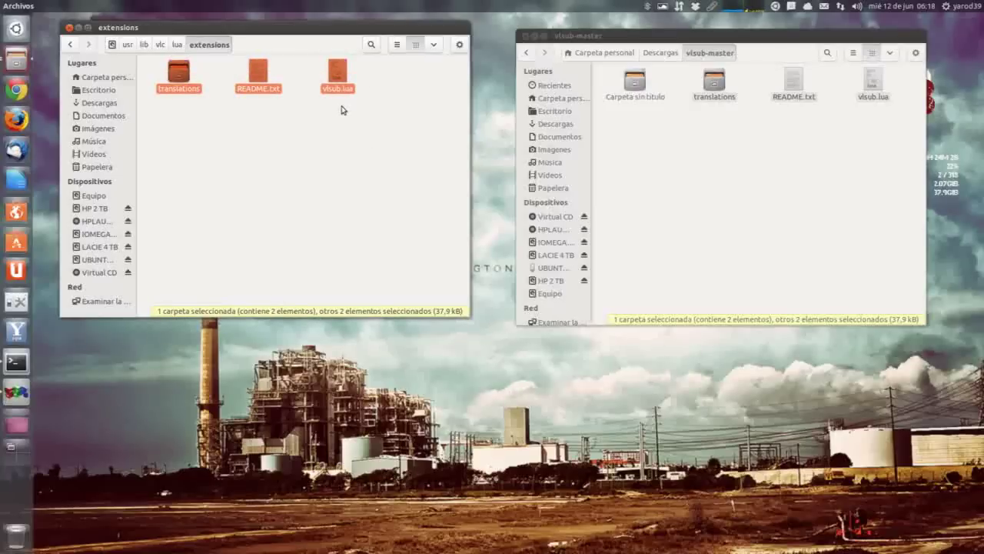
Close both file manager windows and the terminal that launched the root file manager
{"action": "left_click", "coordinate": [525, 39]}
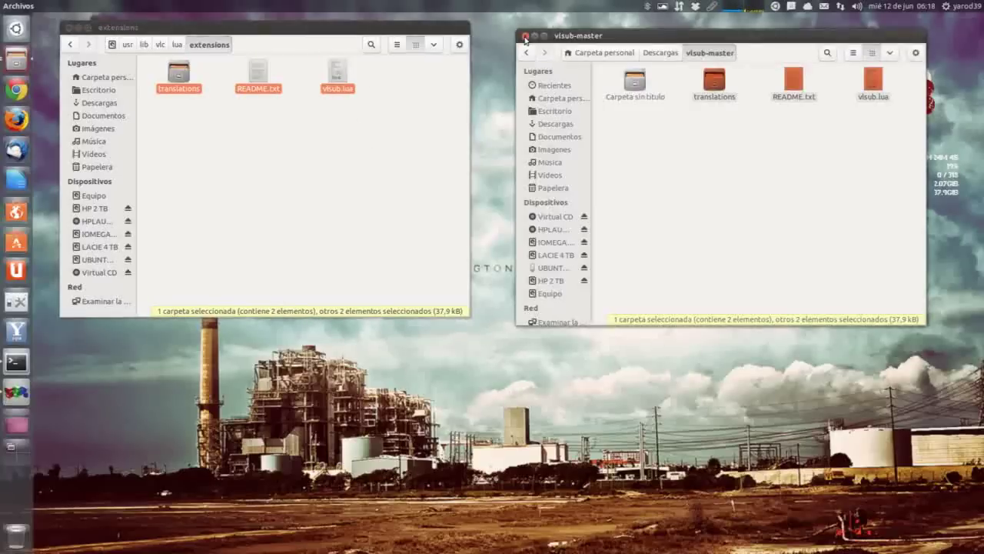
{"action": "left_click", "coordinate": [525, 36]}
{"action": "left_click", "coordinate": [68, 29]}
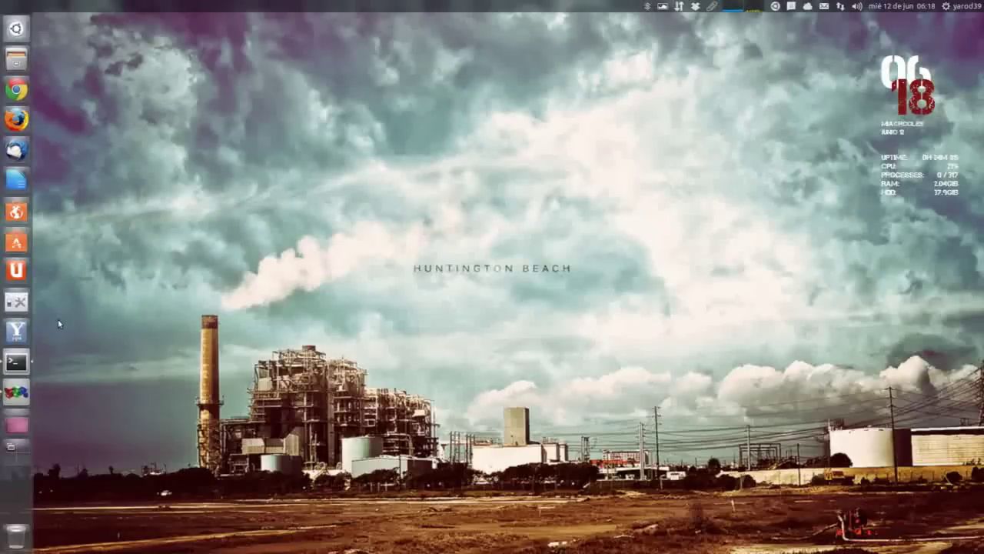
{"action": "left_click", "coordinate": [19, 362]}
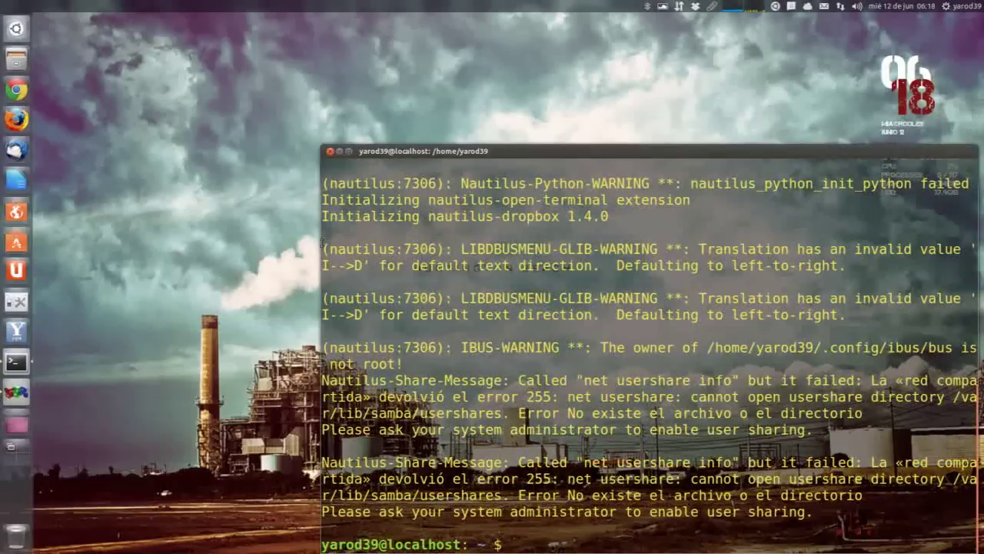
{"action": "left_click", "coordinate": [330, 151]}
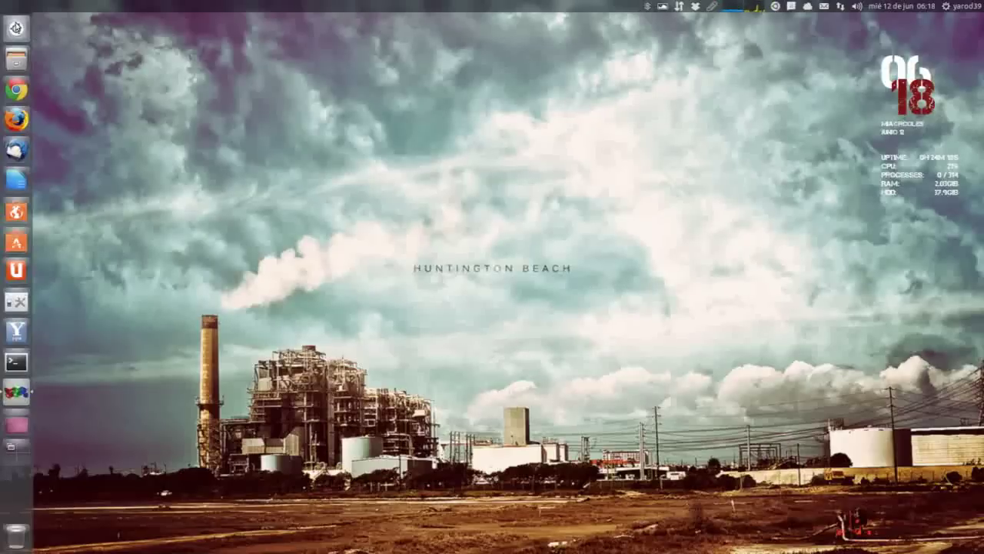
Launch the VLC media player
{"action": "right_click", "coordinate": [16, 29]}
{"action": "left_click", "coordinate": [72, 41]}
{"action": "left_click", "coordinate": [87, 83]}
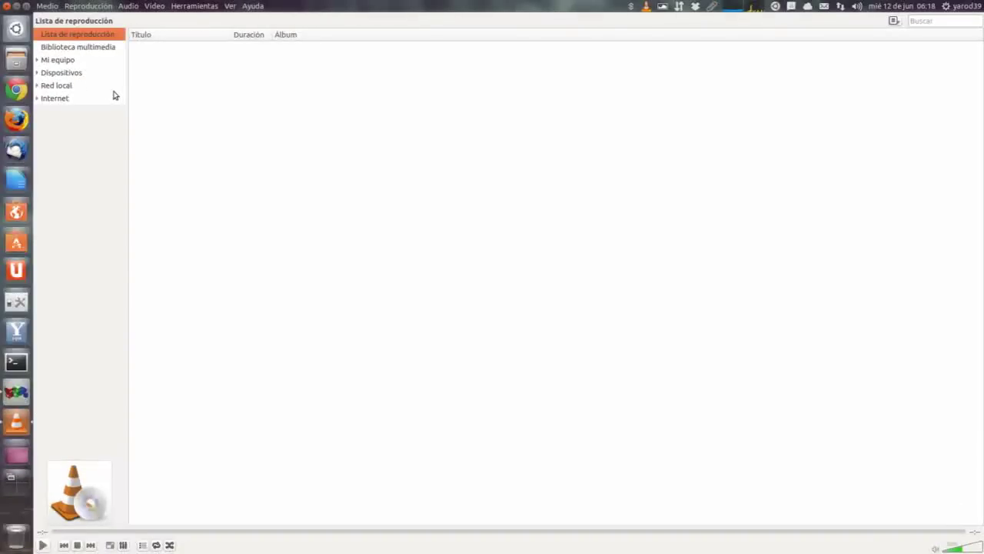
Open the VLsub 0.9 extension, move its window towards the middle of the screen and activate the Title field
{"action": "left_click", "coordinate": [229, 6]}
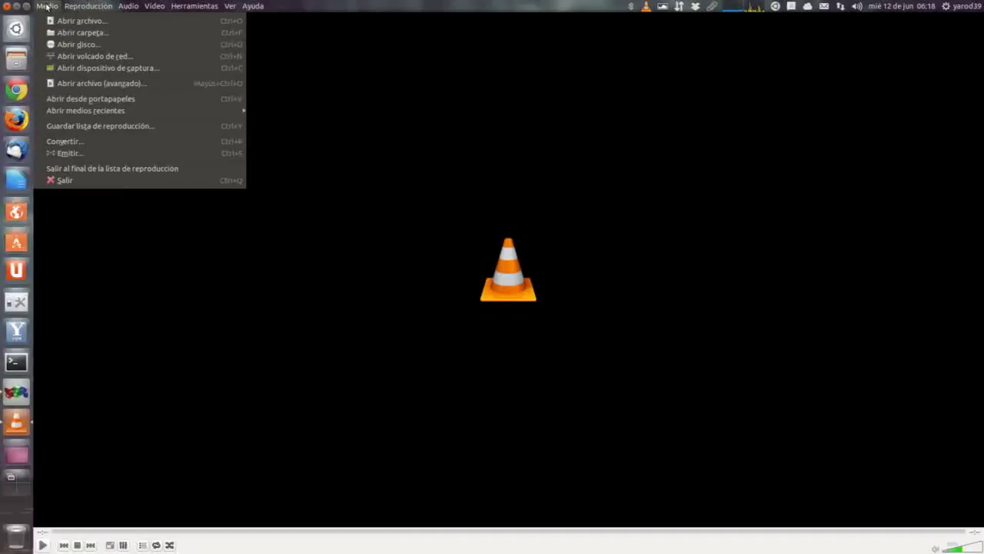
{"action": "mouse_move", "coordinate": [230, 6]}
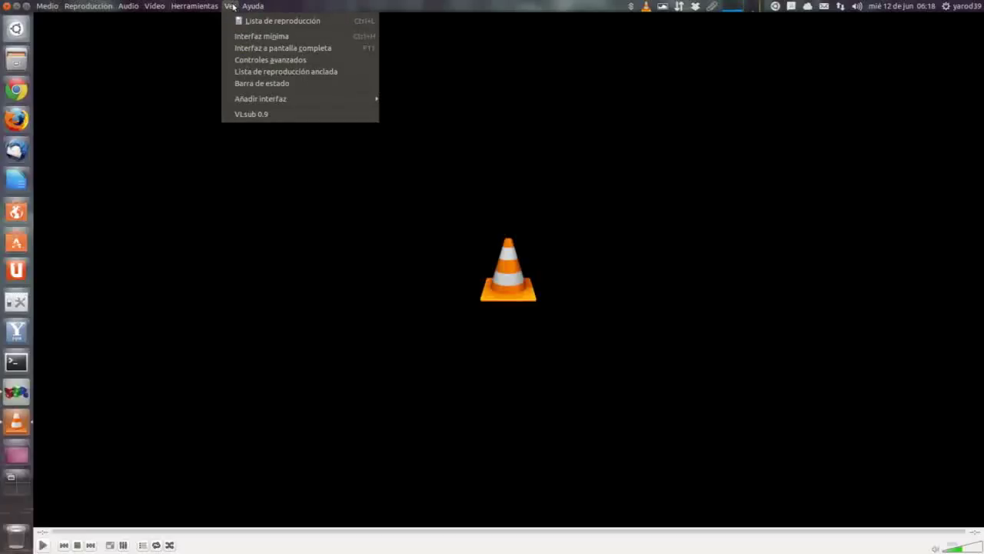
{"action": "left_click", "coordinate": [257, 115]}
{"action": "left_click_drag", "start_coordinate": [380, 20], "coordinate": [344, 98]}
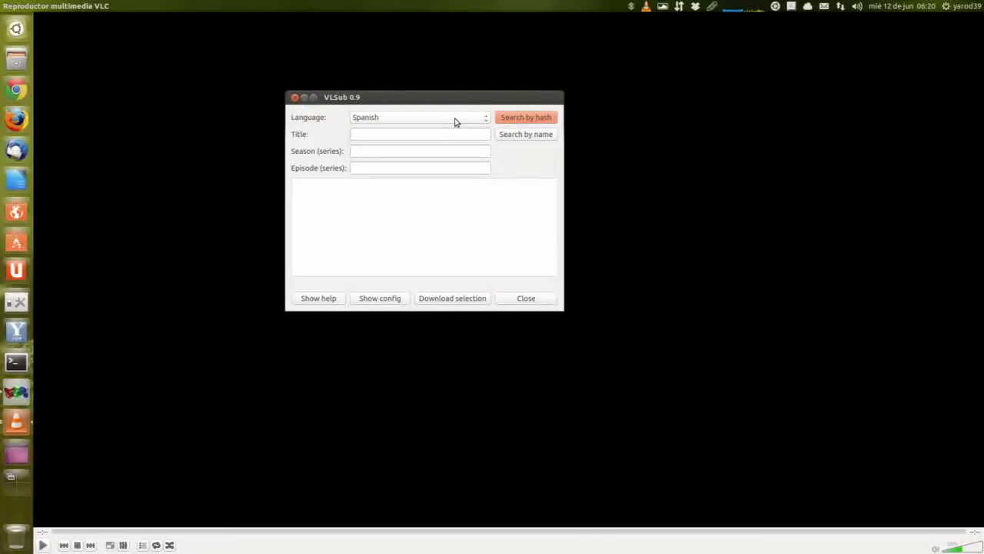
{"action": "left_click", "coordinate": [396, 136]}
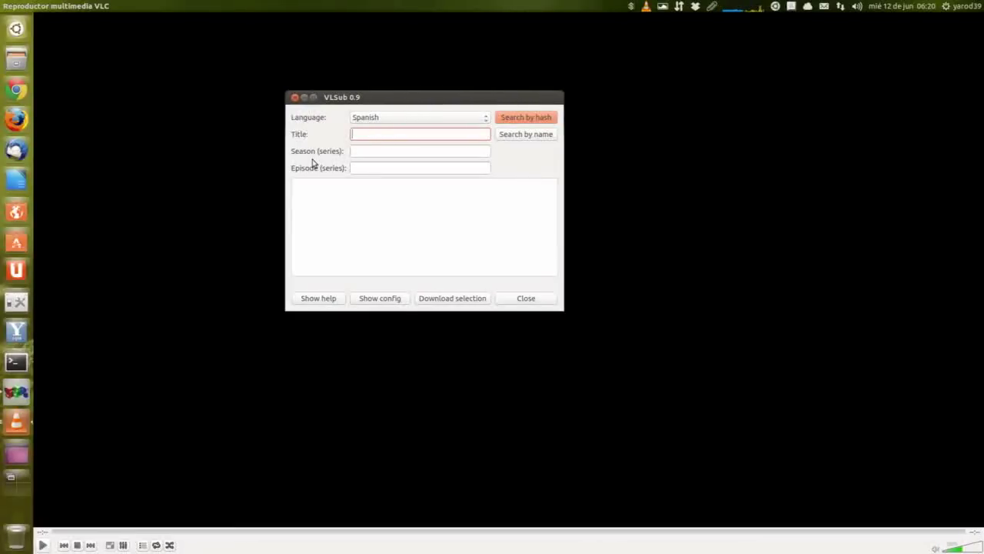
Open the Gangster Squad 2013 720p HDRip movie folder inside Descargas in the file manager
{"action": "right_click", "coordinate": [18, 62]}
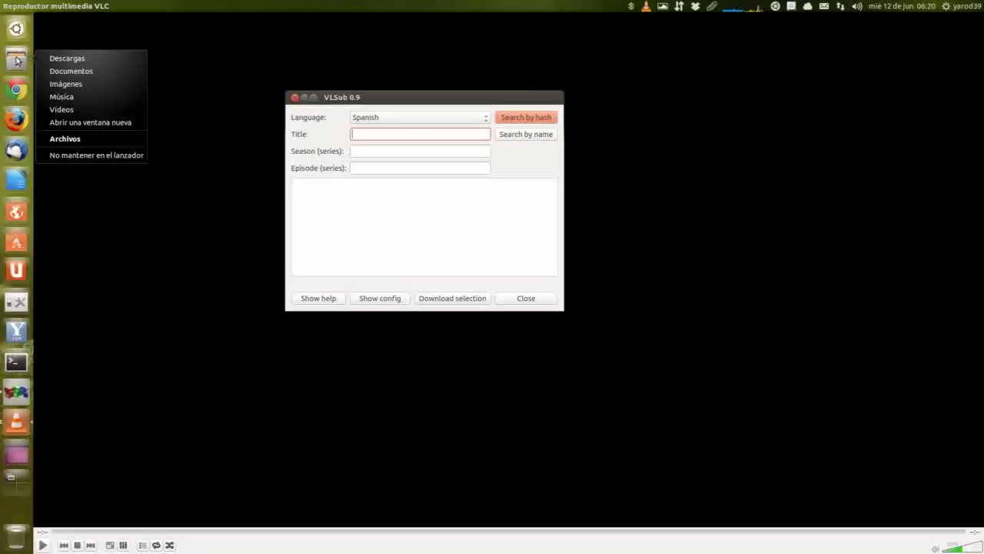
{"action": "left_click", "coordinate": [59, 61]}
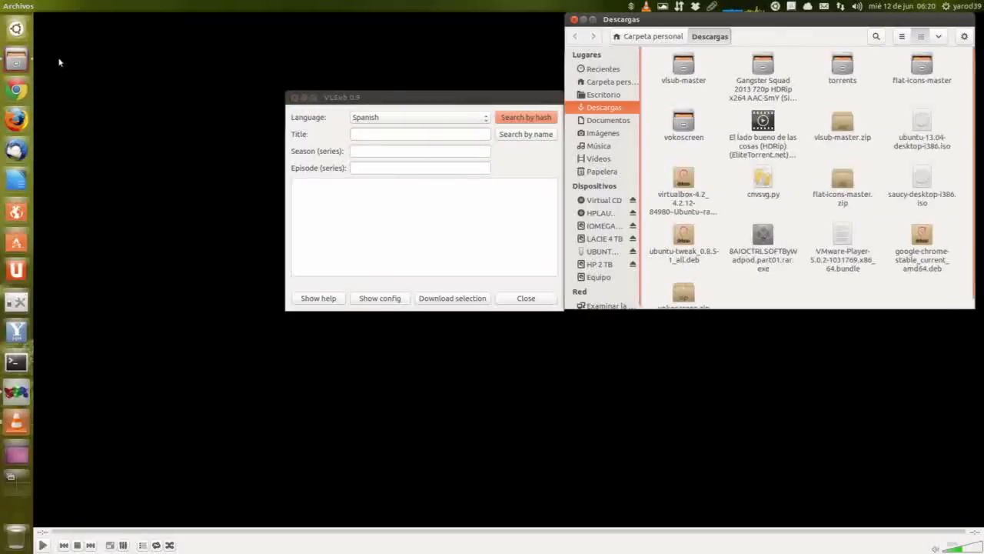
{"action": "double_click", "coordinate": [764, 71]}
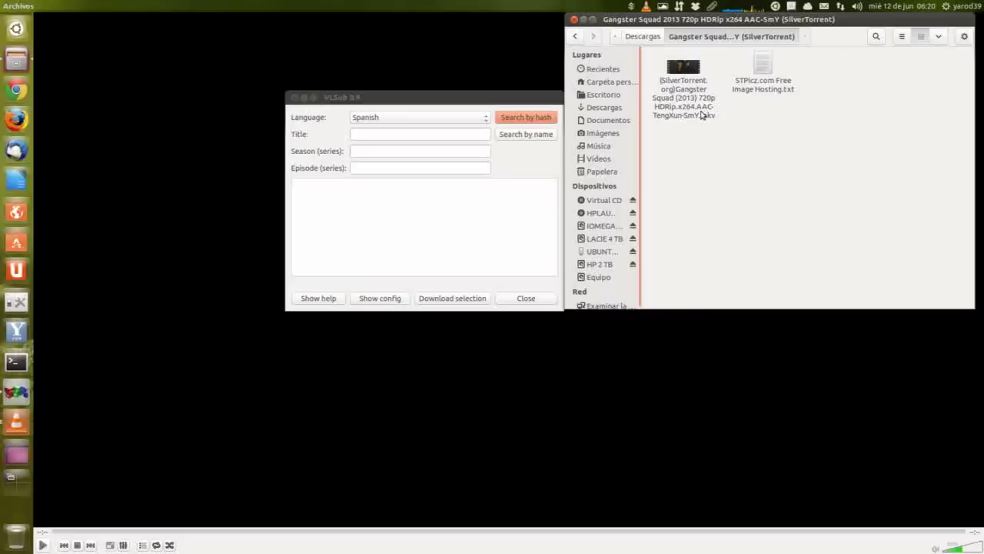
Copy the Gangster Squad .mkv video's file name, close the file manager and return to VLSub's Title field
{"action": "left_click", "coordinate": [666, 80]}
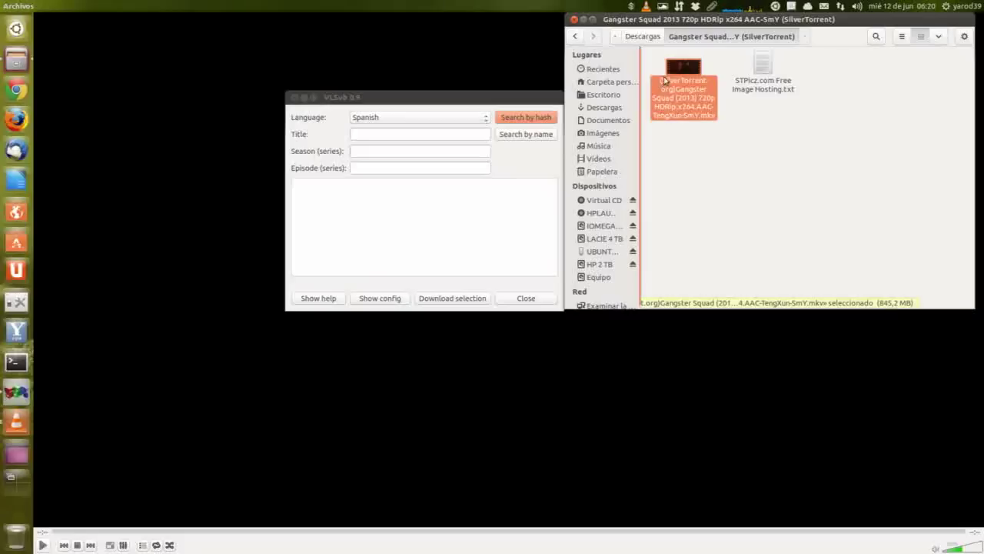
{"action": "right_click", "coordinate": [677, 94]}
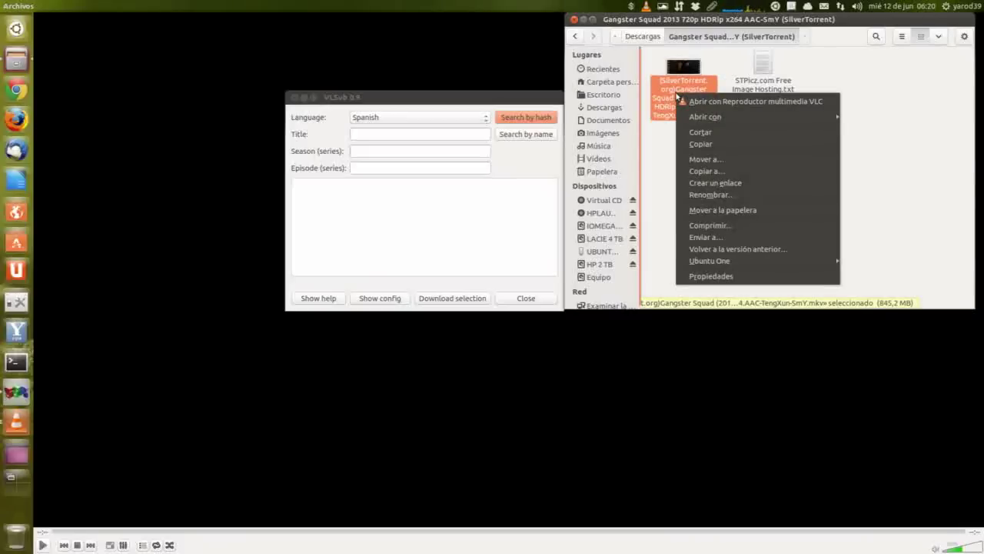
{"action": "left_click", "coordinate": [705, 195]}
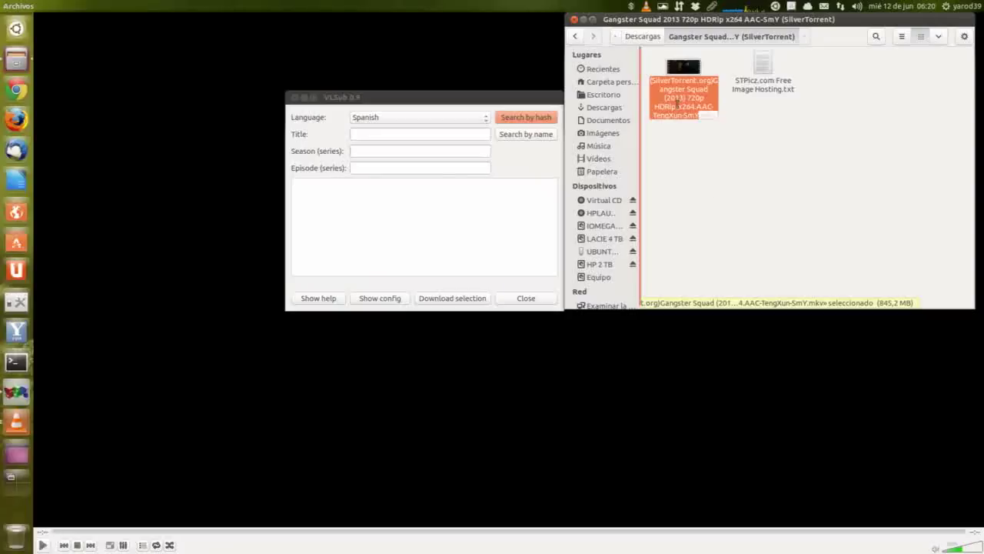
{"action": "right_click", "coordinate": [681, 98]}
{"action": "left_click", "coordinate": [705, 116]}
{"action": "left_click", "coordinate": [691, 129]}
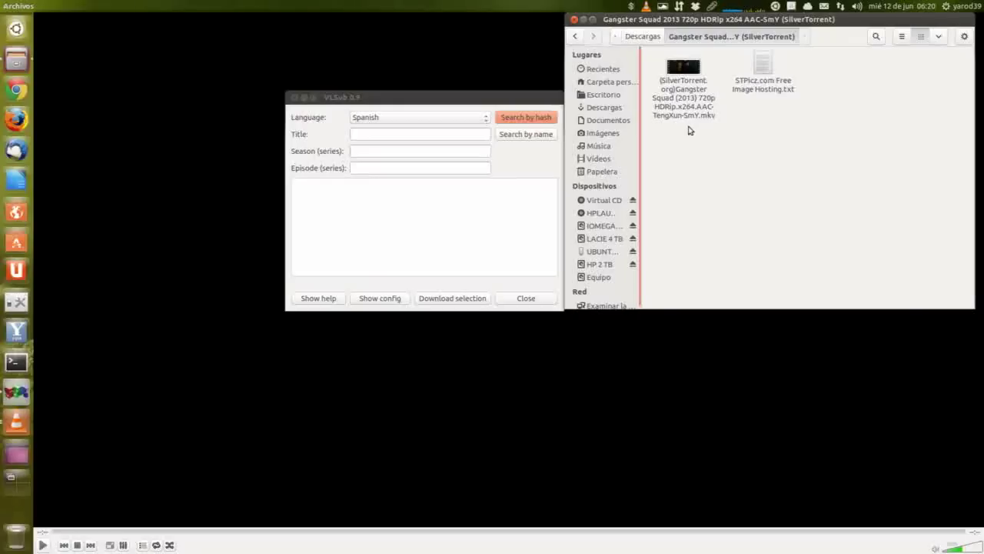
{"action": "left_click", "coordinate": [573, 21]}
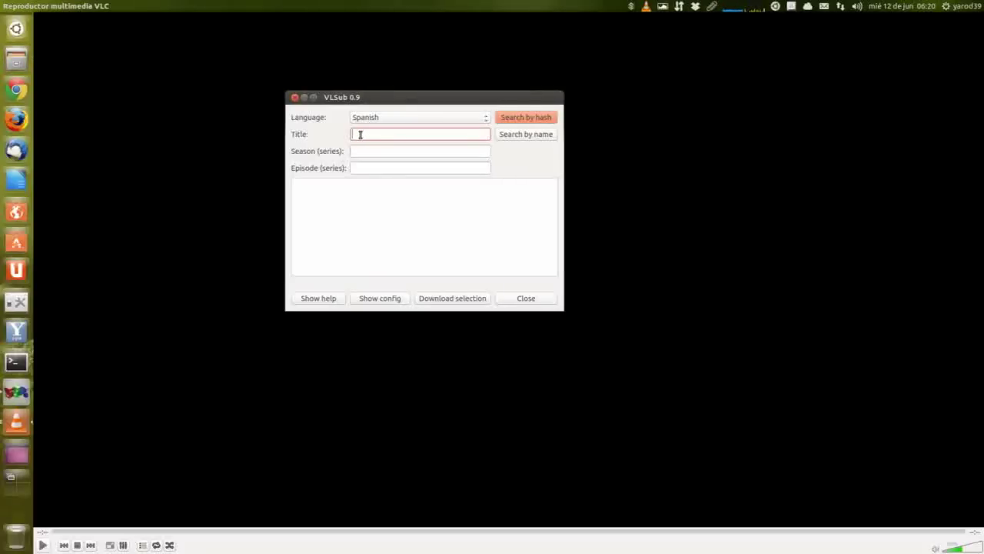
{"action": "right_click", "coordinate": [360, 137]}
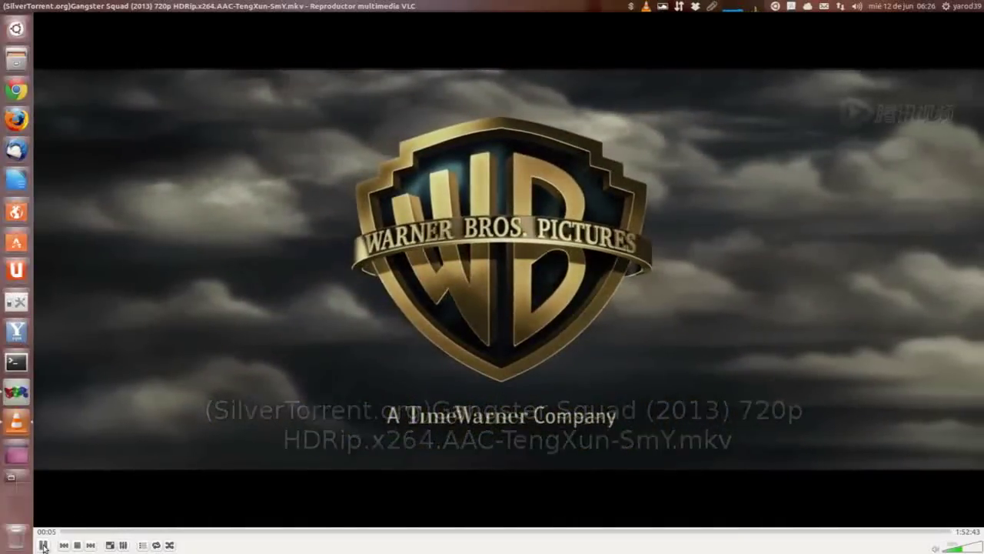
{"action": "mouse_move", "coordinate": [184, 10]}
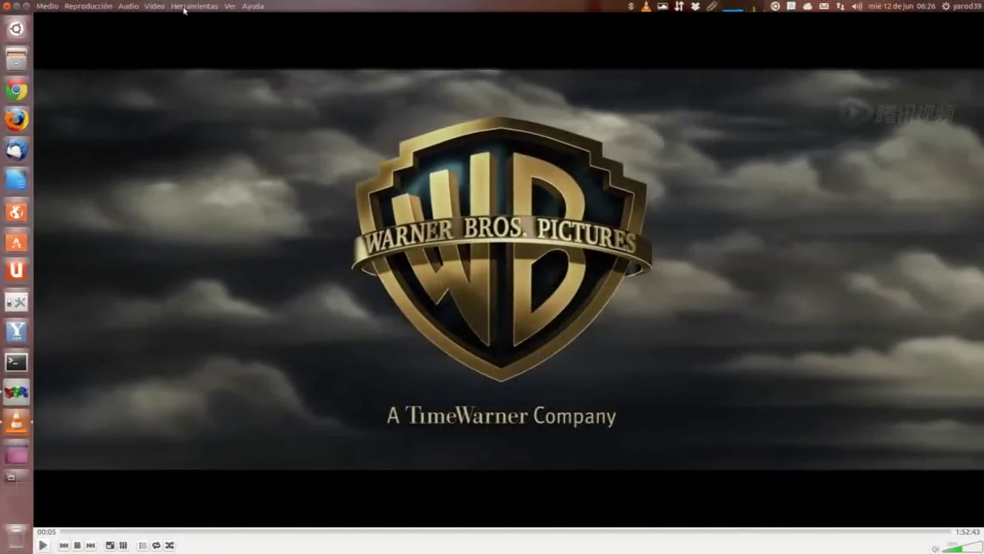
{"action": "left_click", "coordinate": [230, 6]}
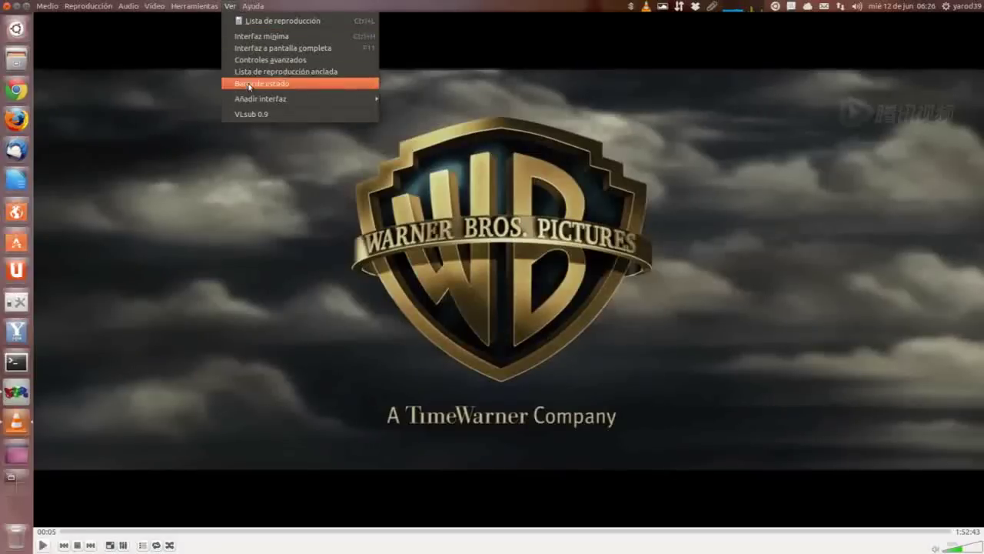
{"action": "mouse_move", "coordinate": [183, 5]}
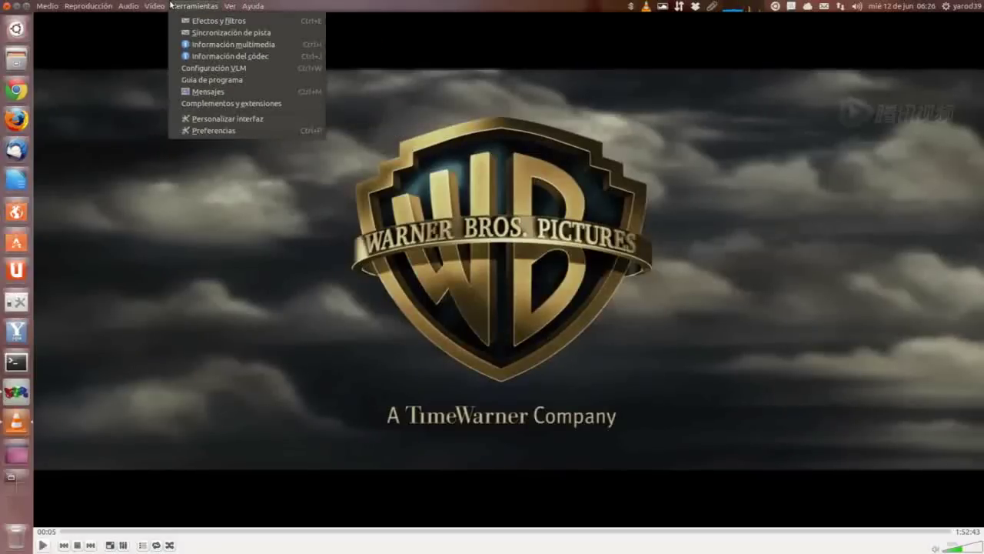
{"action": "mouse_move", "coordinate": [91, 7]}
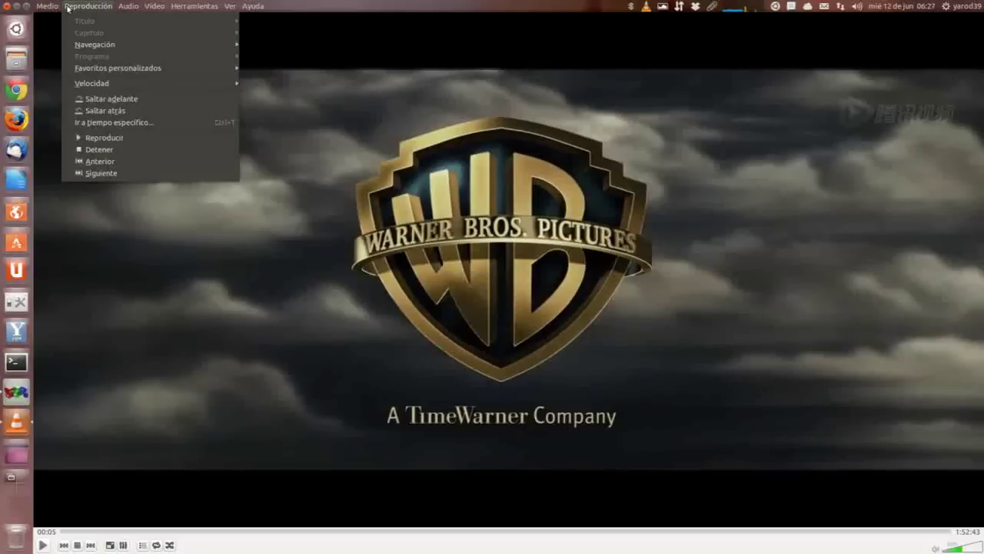
{"action": "mouse_move", "coordinate": [50, 6]}
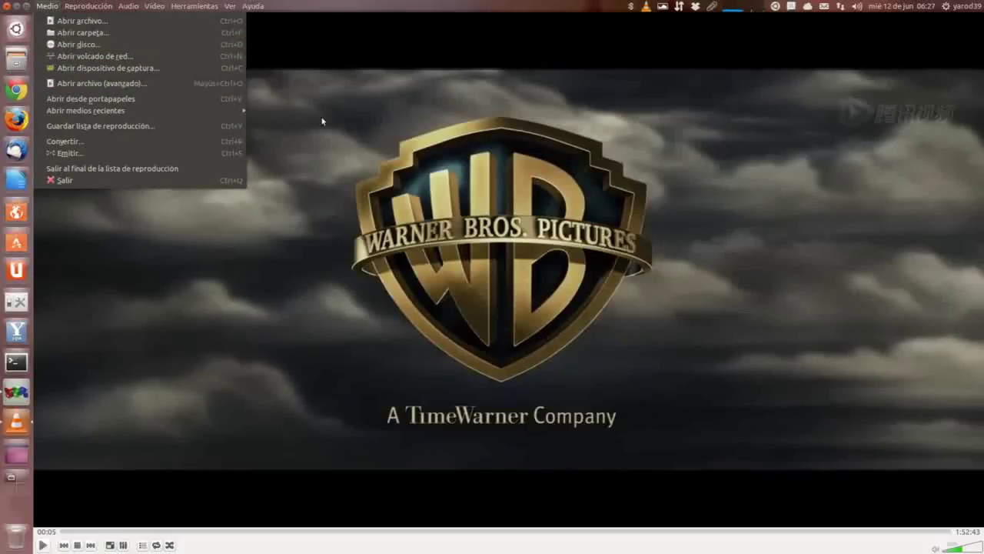
{"action": "left_click", "coordinate": [353, 130]}
Look for a subtitle file to load in Descargas, Vídeos, Imágenes, Música and Documentos, and close the file chooser without opening anything
{"action": "right_click", "coordinate": [354, 131]}
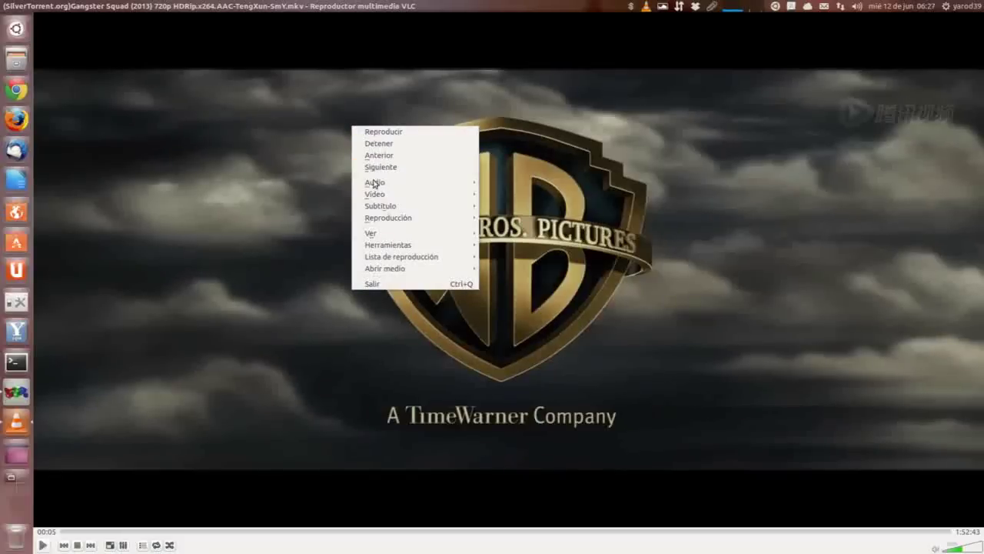
{"action": "mouse_move", "coordinate": [382, 209]}
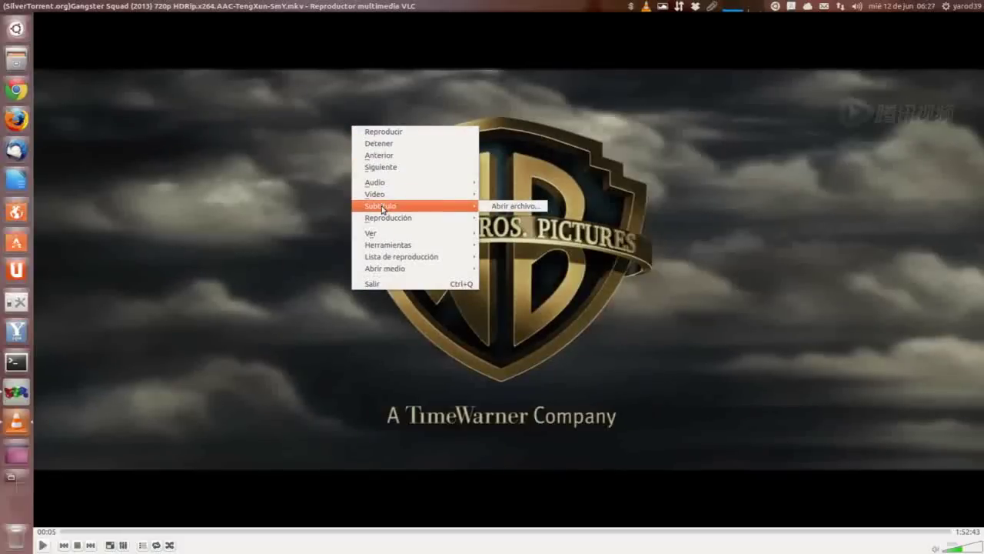
{"action": "left_click", "coordinate": [512, 208]}
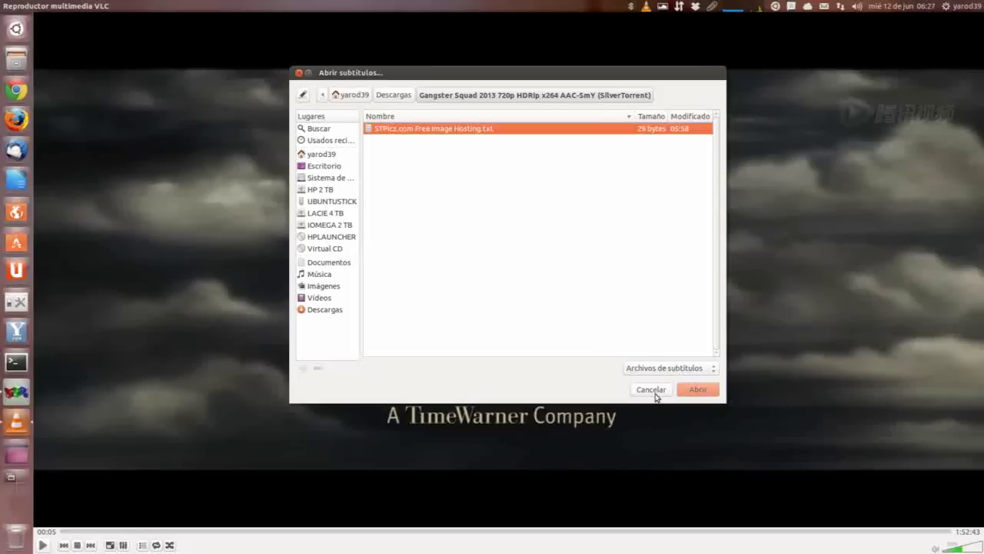
{"action": "left_click", "coordinate": [332, 311]}
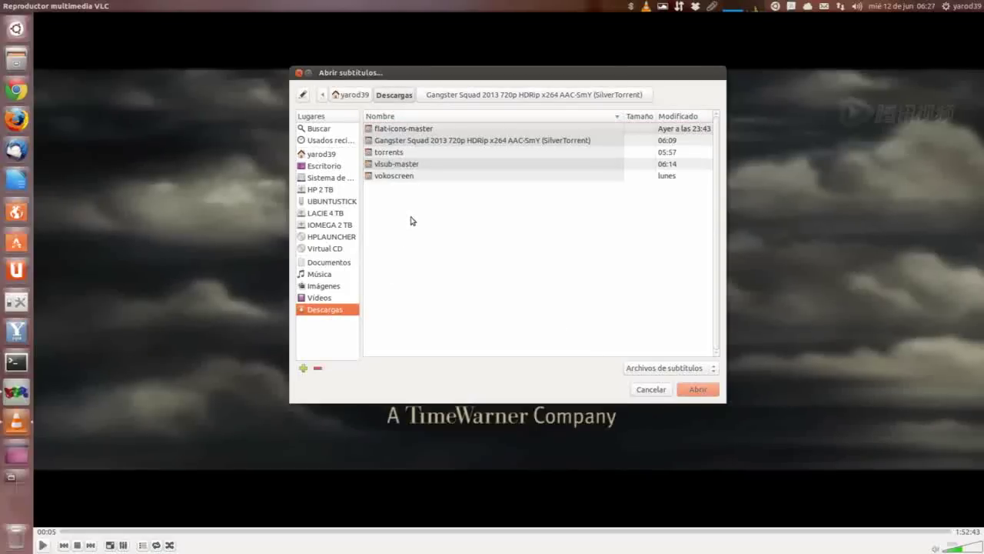
{"action": "left_click", "coordinate": [327, 298]}
{"action": "left_click", "coordinate": [326, 284]}
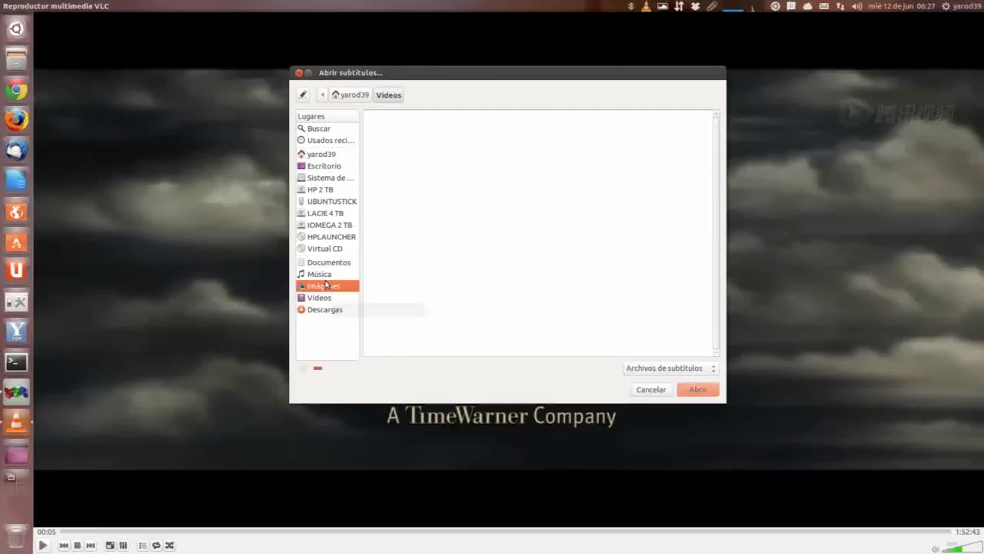
{"action": "left_click", "coordinate": [320, 274]}
{"action": "left_click", "coordinate": [328, 264]}
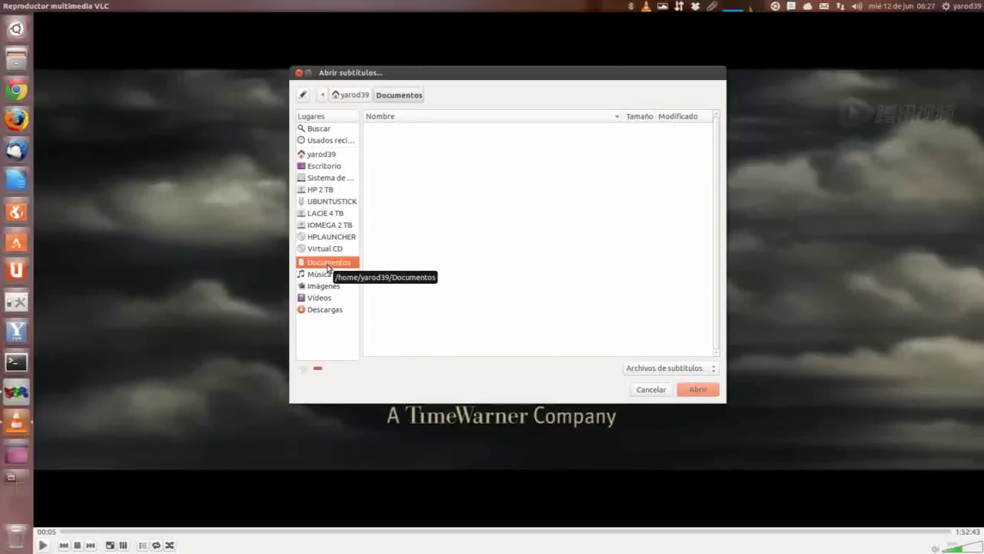
{"action": "left_click", "coordinate": [650, 389]}
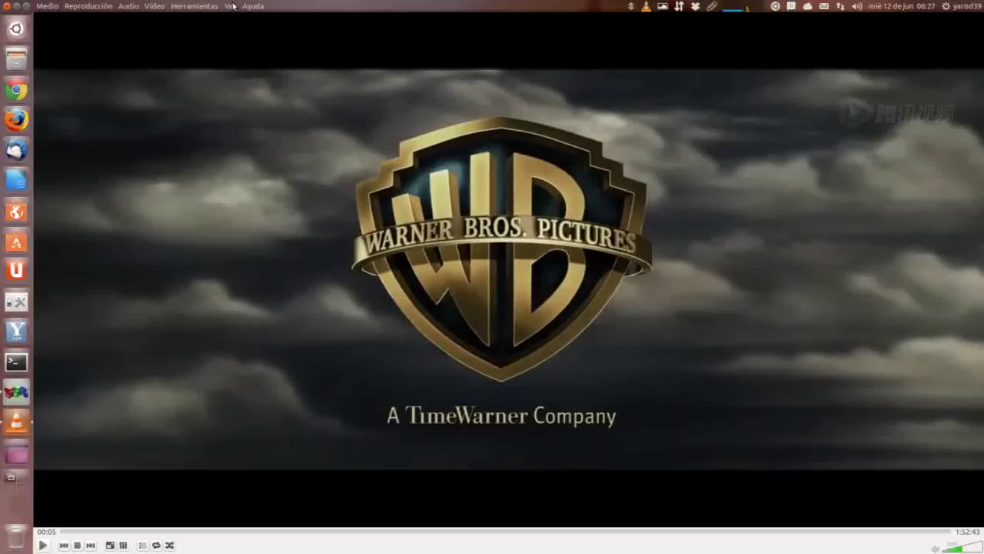
Open VLsub 0.9 for the loaded movie and search for Spanish subtitles by name
{"action": "left_click", "coordinate": [231, 6]}
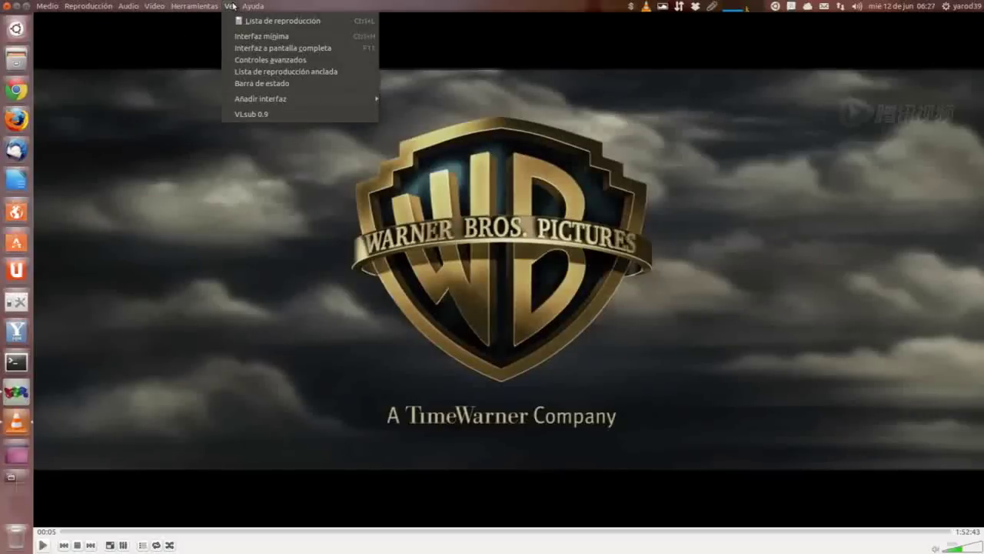
{"action": "left_click", "coordinate": [263, 115]}
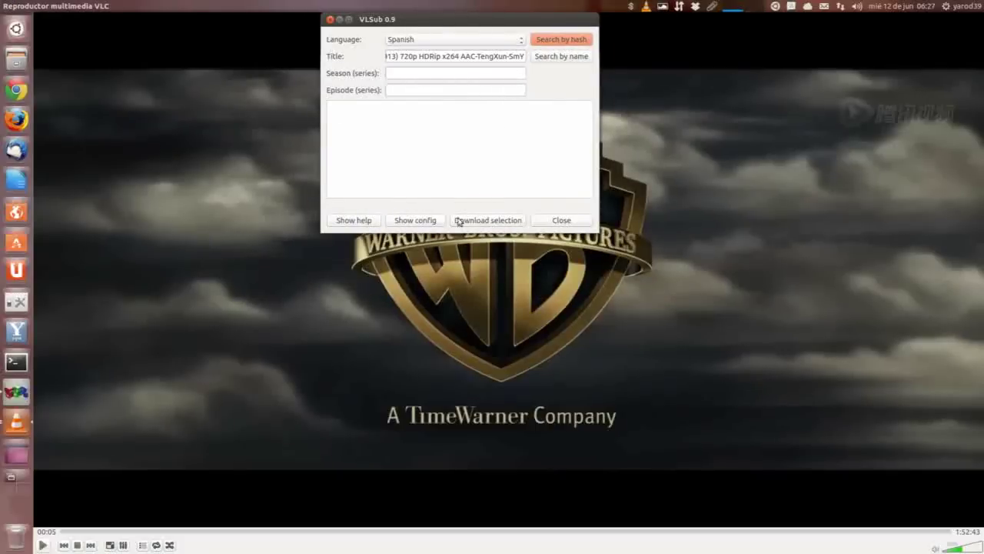
{"action": "left_click", "coordinate": [552, 57]}
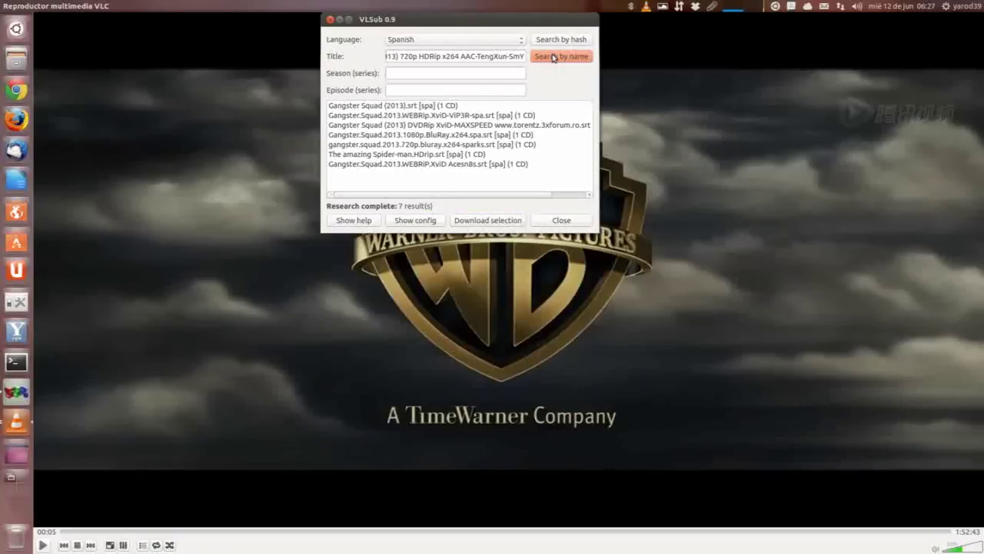
Download the Gangster Squad (2013).srt subtitle from the results and close VLSub
{"action": "left_click", "coordinate": [415, 109]}
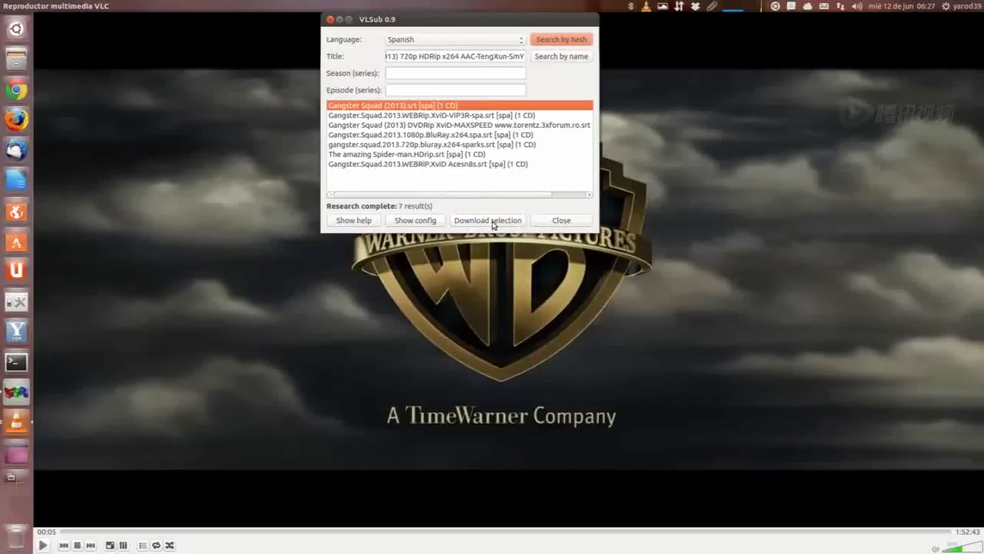
{"action": "left_click", "coordinate": [493, 222]}
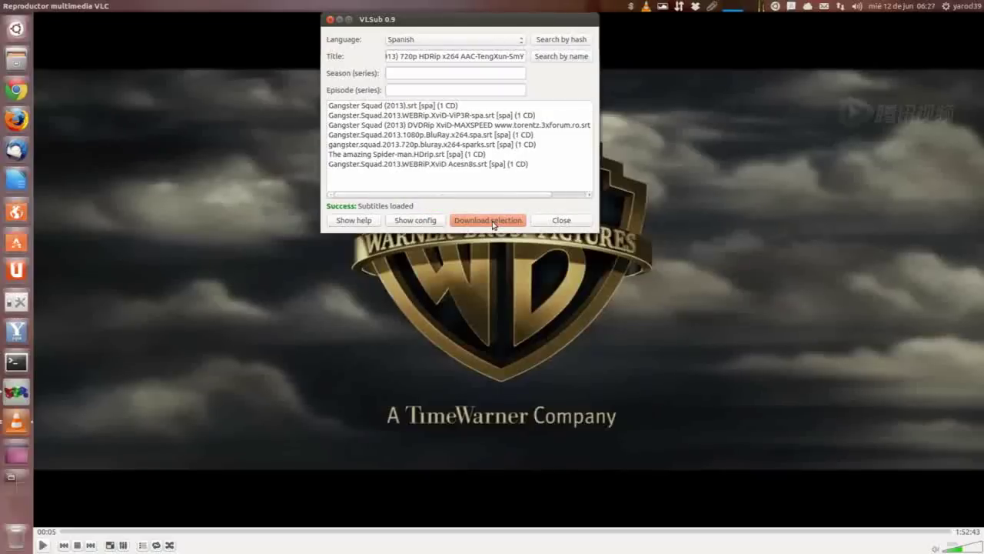
{"action": "left_click", "coordinate": [562, 221]}
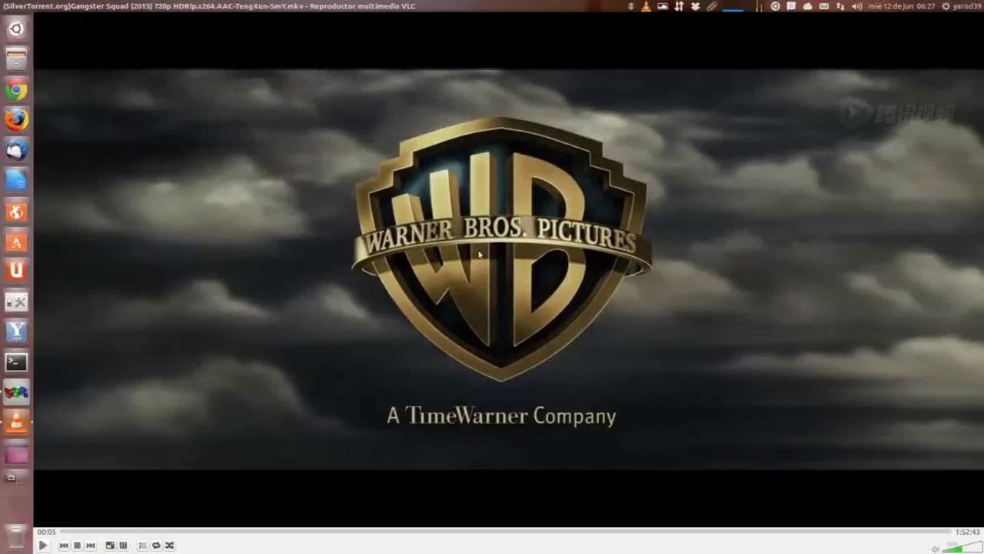
Select Pista 1 as the movie's subtitle track
{"action": "left_click", "coordinate": [90, 6]}
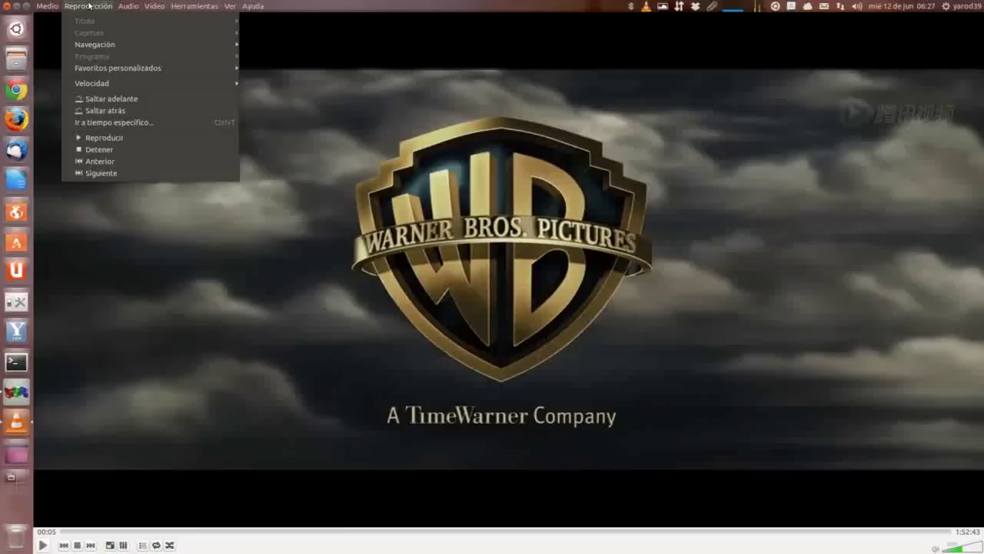
{"action": "left_click", "coordinate": [310, 258]}
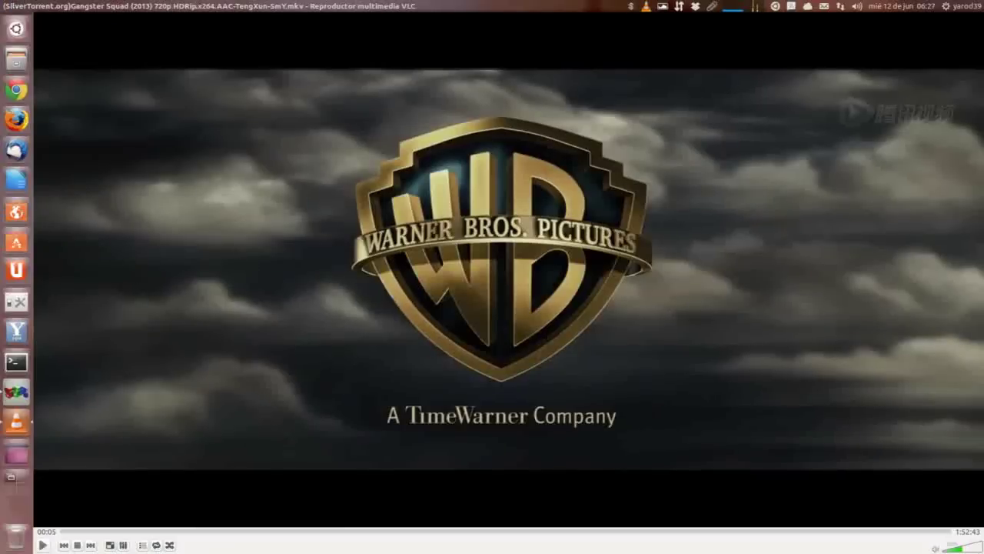
{"action": "right_click", "coordinate": [310, 258]}
{"action": "mouse_move", "coordinate": [336, 336]}
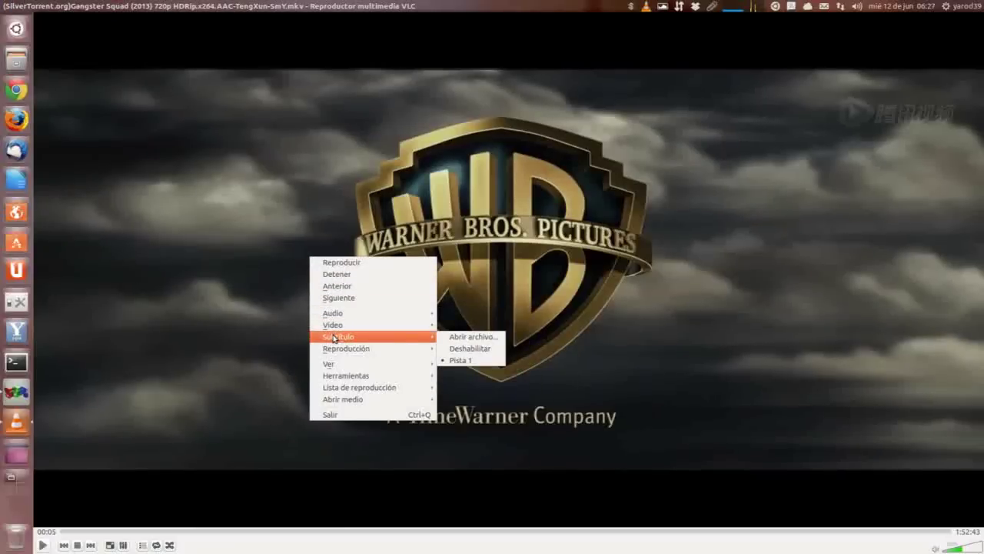
{"action": "left_click", "coordinate": [463, 360]}
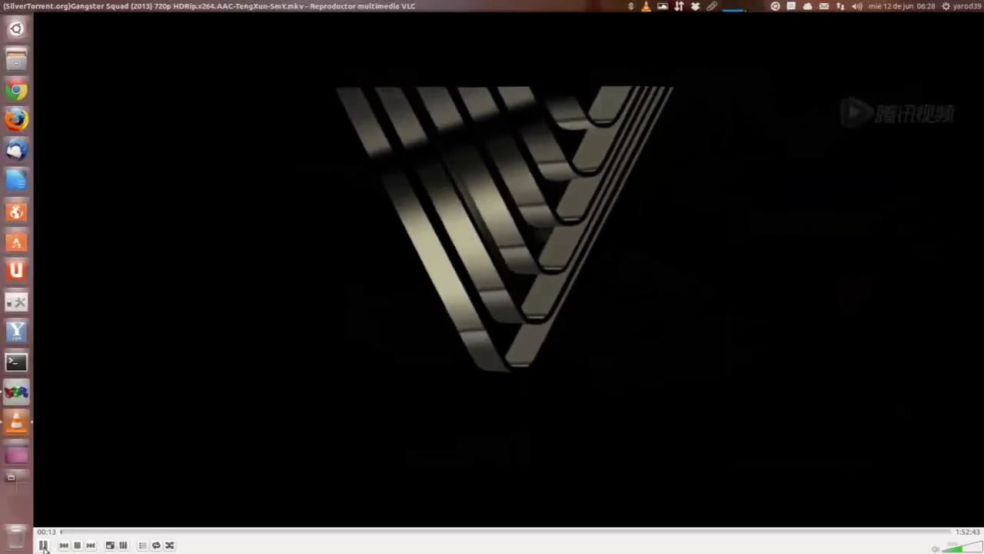
Skip ahead through the playing movie to about 14:28 to check the subtitles, and pause it there
{"action": "left_click", "coordinate": [109, 531]}
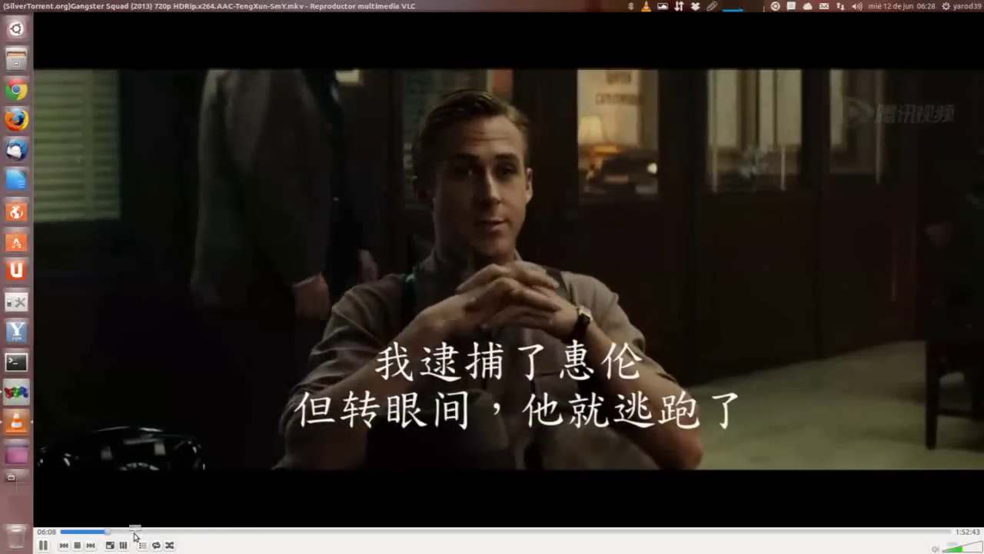
{"action": "left_click", "coordinate": [135, 531]}
{"action": "left_click", "coordinate": [174, 531]}
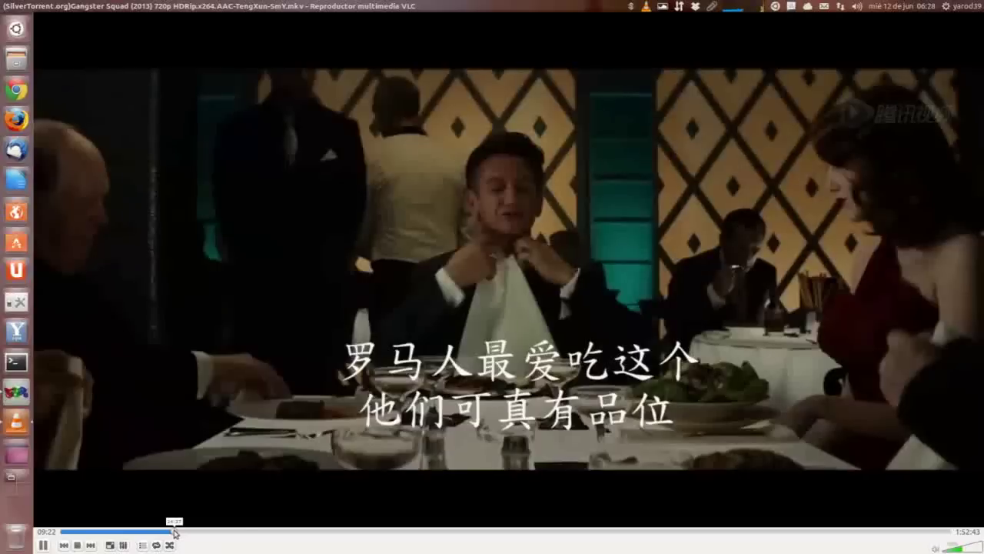
{"action": "left_click", "coordinate": [44, 545]}
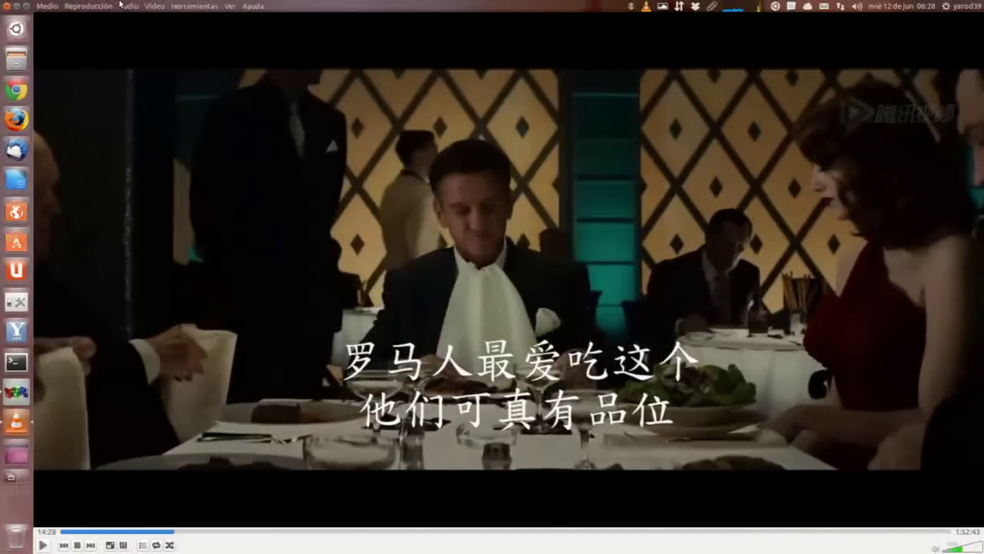
Reopen VLsub 0.9 for the paused movie and search by name for other Spanish subtitles
{"action": "left_click", "coordinate": [232, 5]}
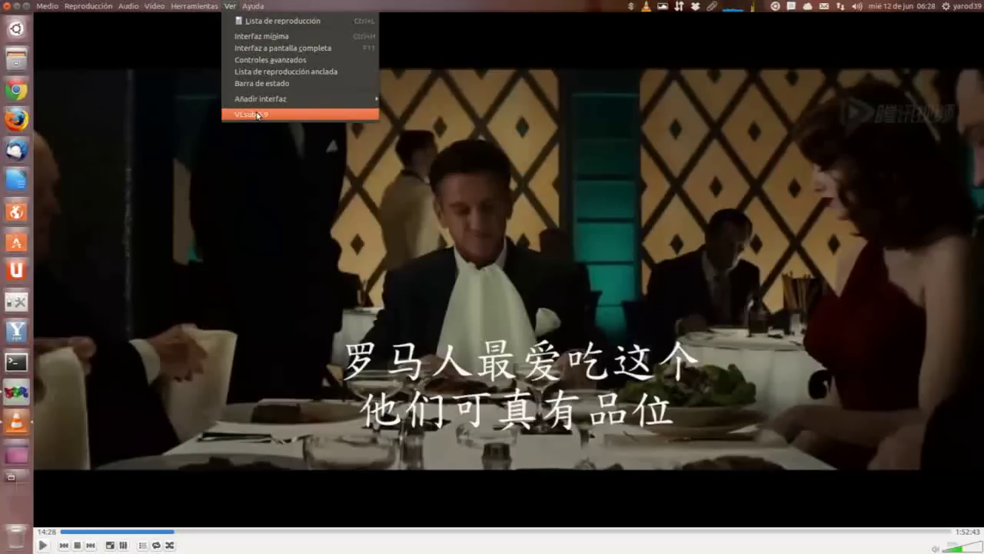
{"action": "left_click", "coordinate": [259, 115]}
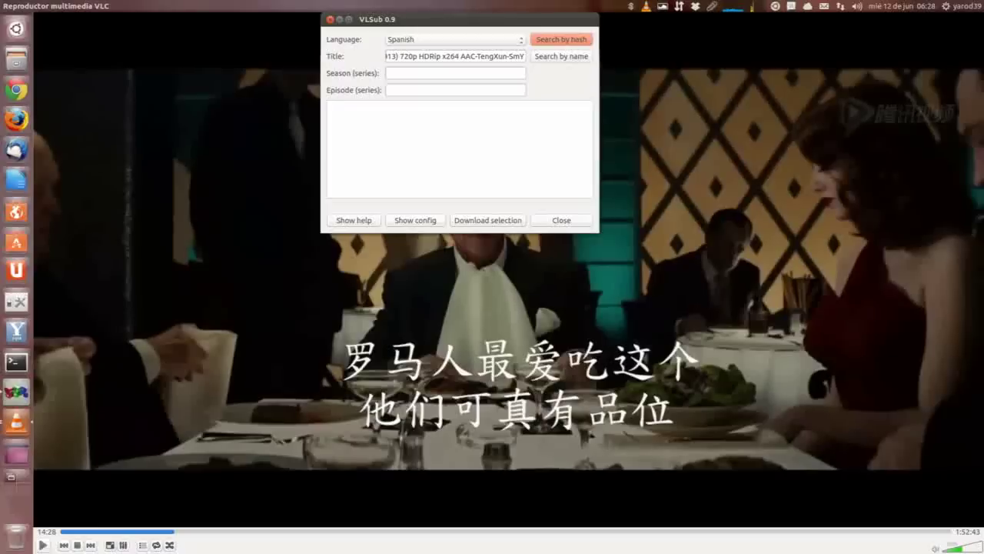
{"action": "left_click", "coordinate": [552, 60]}
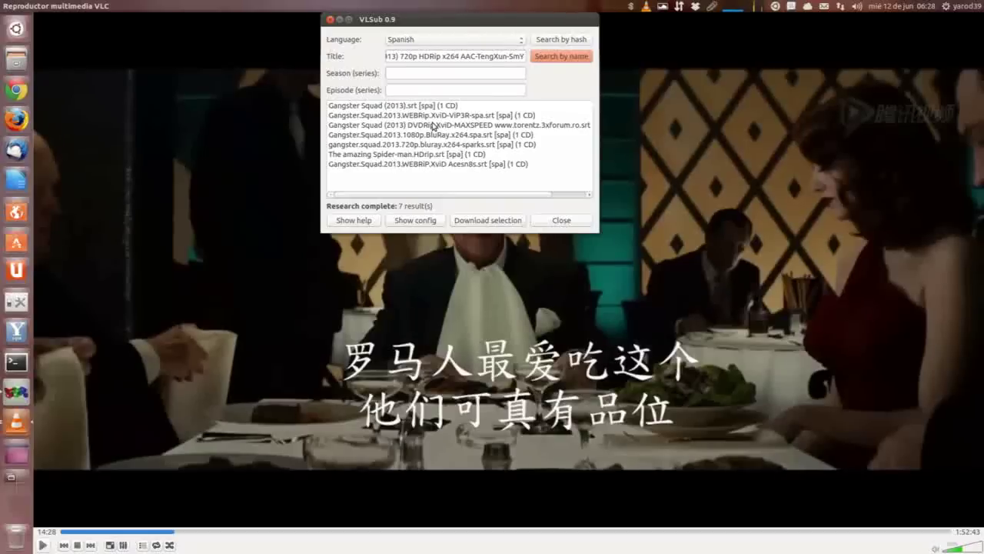
Download the Gangster Squad (2013) DVDRip XviD-MAXSPEED subtitle from the results and close VLSub
{"action": "left_click", "coordinate": [433, 124]}
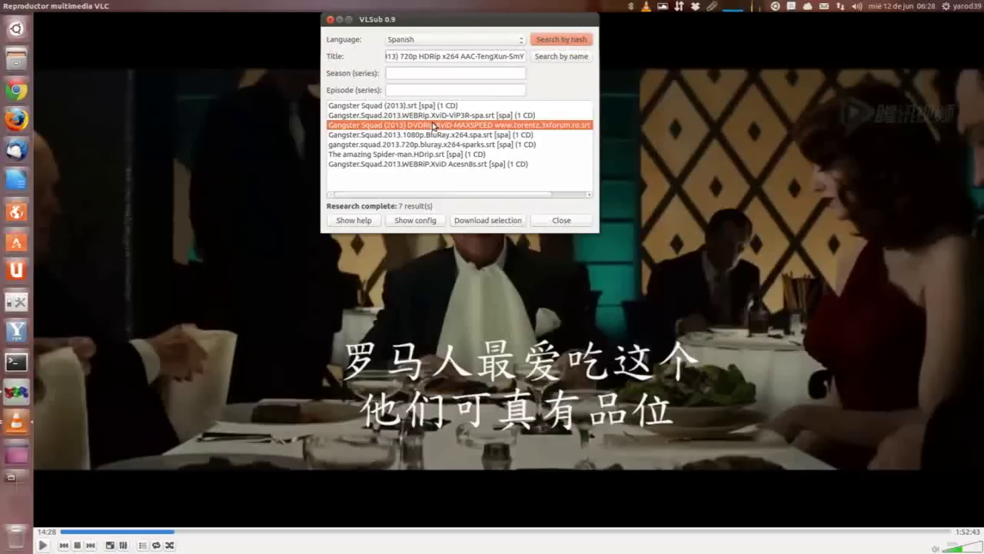
{"action": "left_click", "coordinate": [478, 221]}
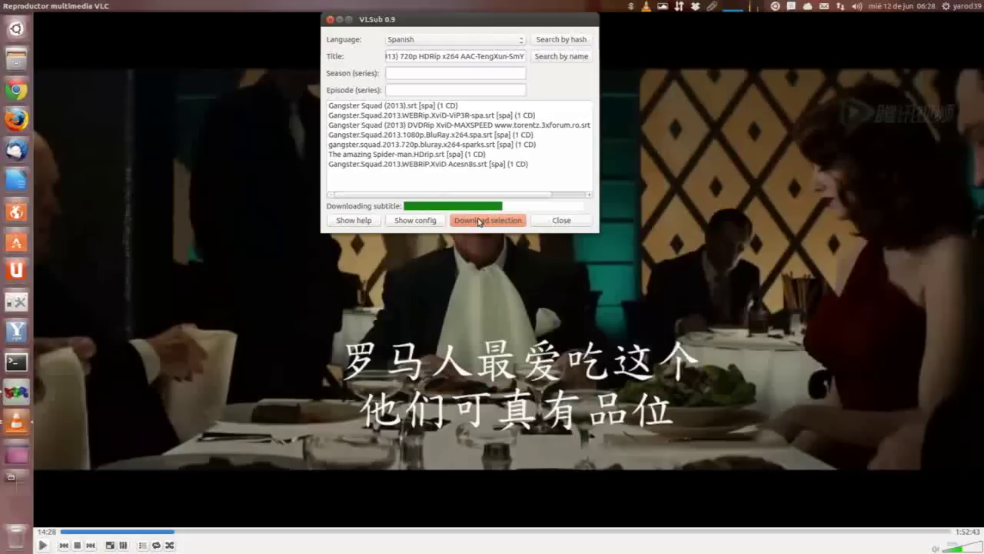
{"action": "left_click", "coordinate": [547, 223]}
Select Pista 2 as the subtitle track, and play the movie to about 14:31 to check it before pausing
{"action": "right_click", "coordinate": [366, 210]}
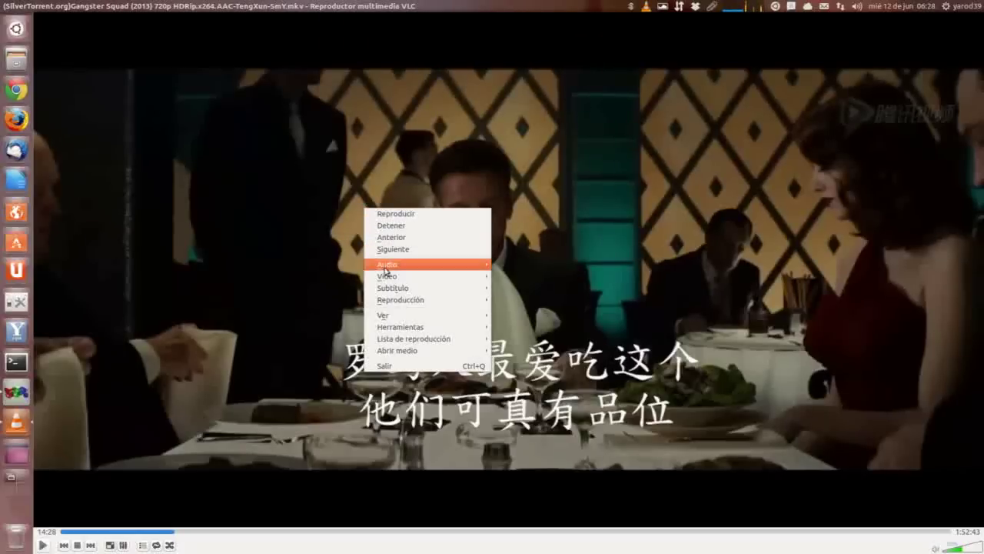
{"action": "mouse_move", "coordinate": [394, 288]}
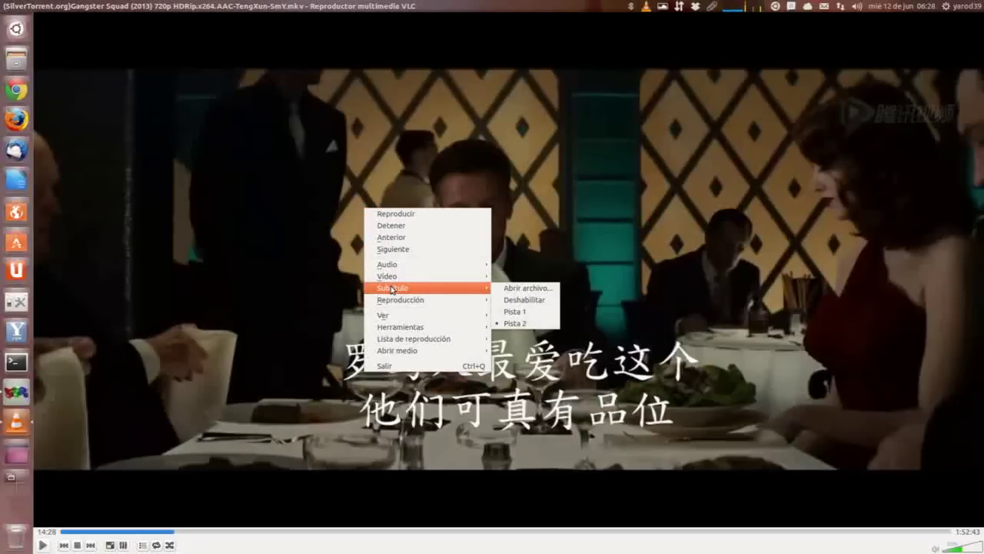
{"action": "left_click", "coordinate": [528, 325]}
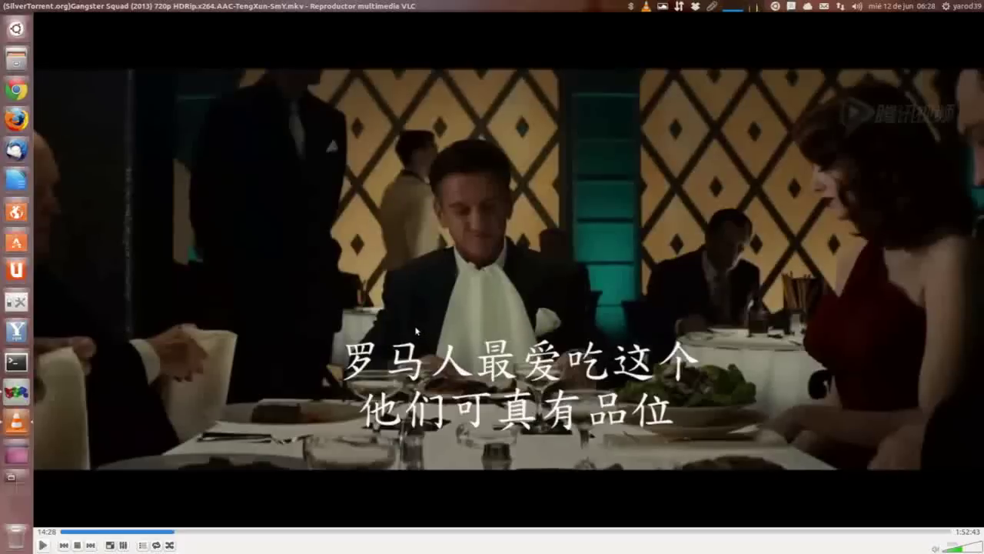
{"action": "left_click", "coordinate": [44, 546]}
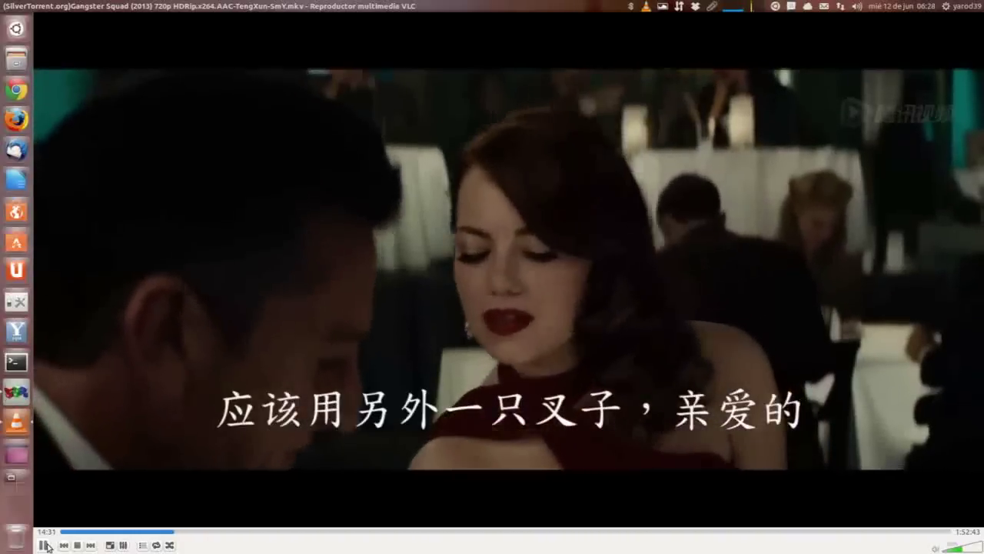
{"action": "left_click", "coordinate": [44, 545]}
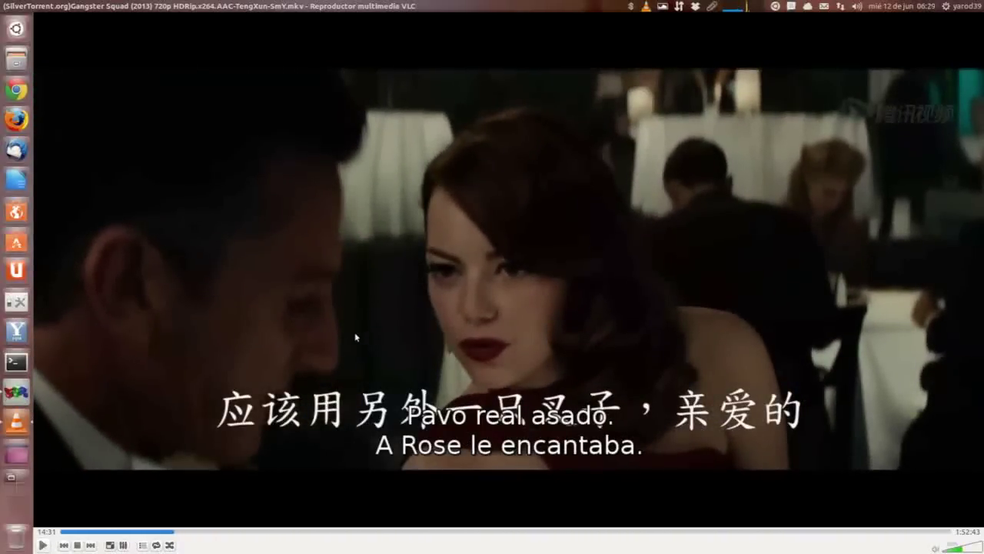
{"action": "mouse_move", "coordinate": [162, 9]}
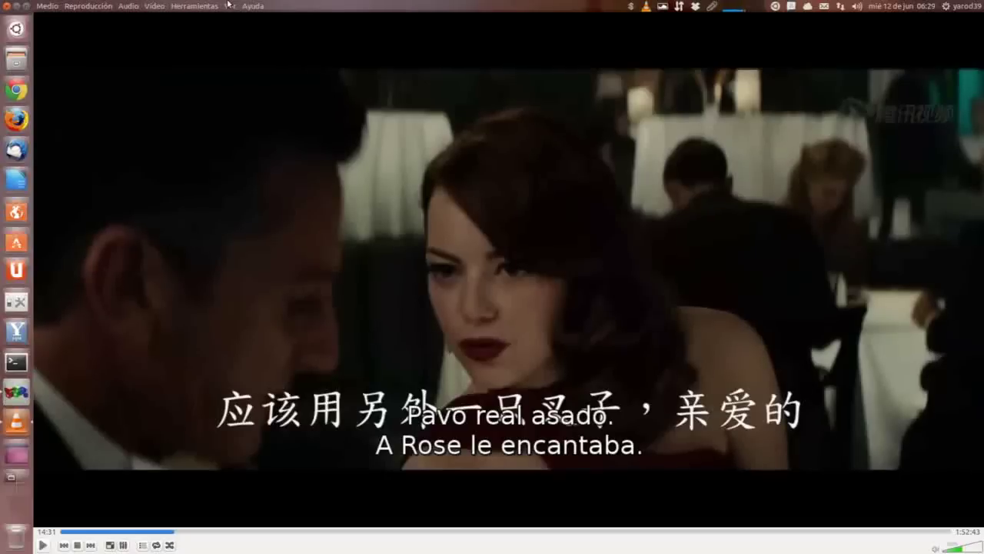
{"action": "left_click", "coordinate": [229, 5]}
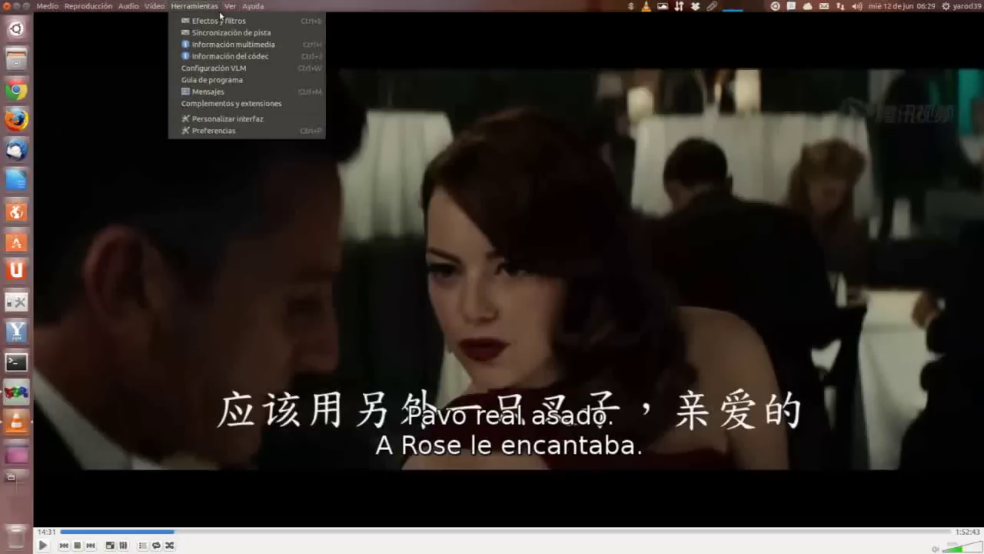
{"action": "mouse_move", "coordinate": [152, 5]}
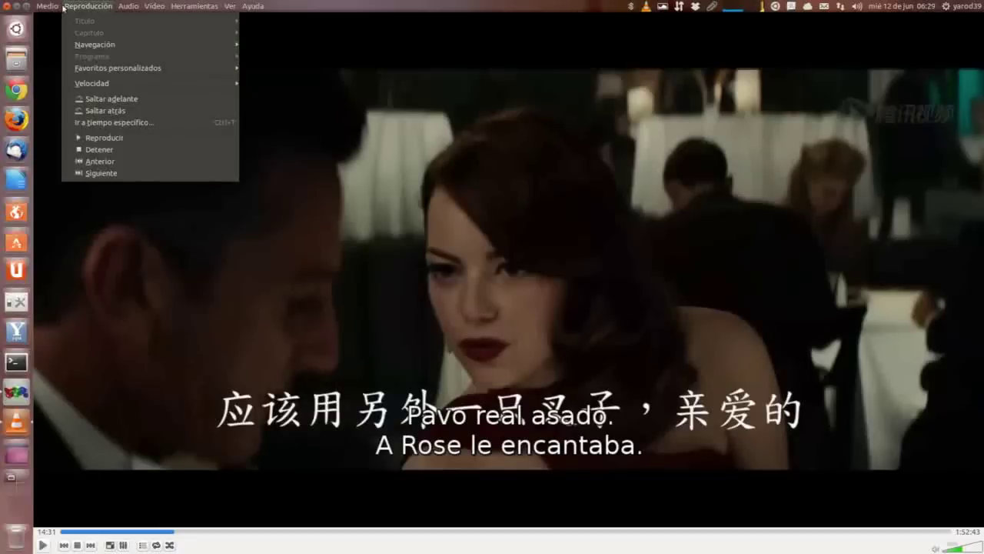
{"action": "mouse_move", "coordinate": [48, 5]}
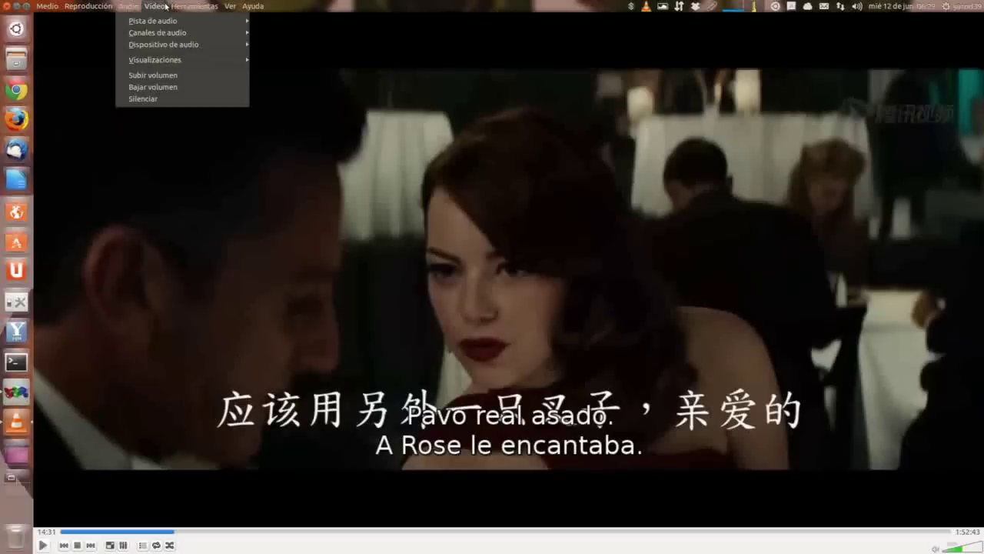
{"action": "mouse_move", "coordinate": [185, 7]}
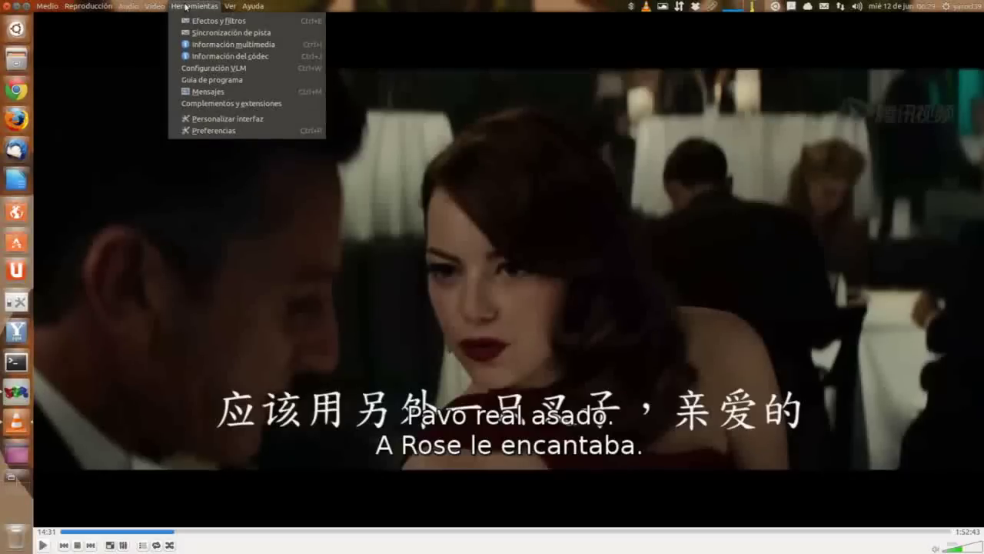
{"action": "mouse_move", "coordinate": [229, 6]}
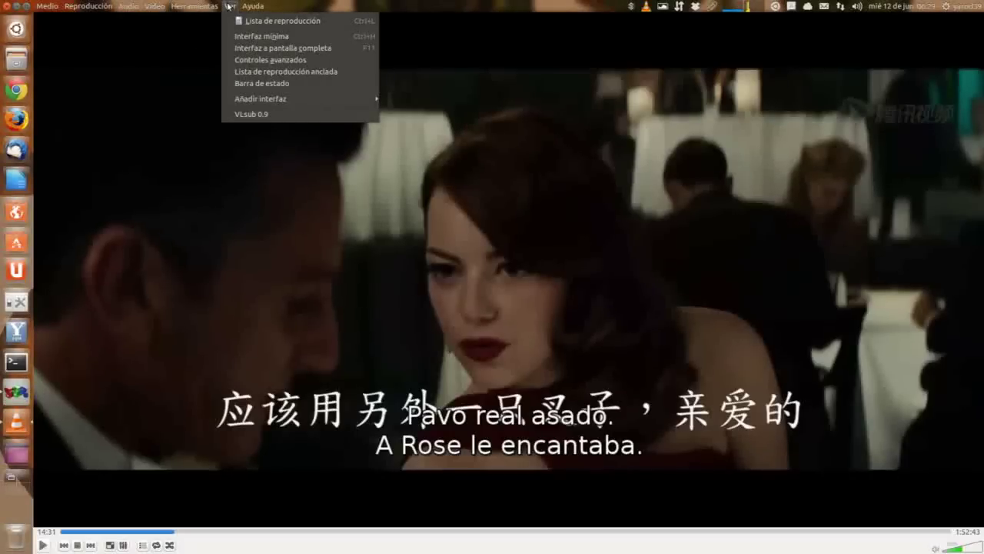
{"action": "left_click", "coordinate": [346, 211]}
Disable the subtitles on the paused movie
{"action": "right_click", "coordinate": [327, 177]}
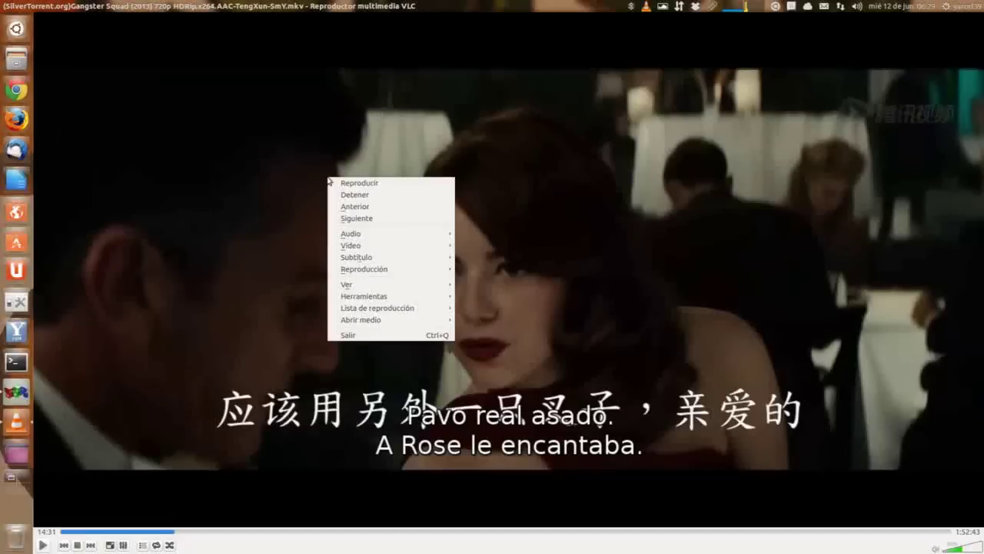
{"action": "mouse_move", "coordinate": [361, 266]}
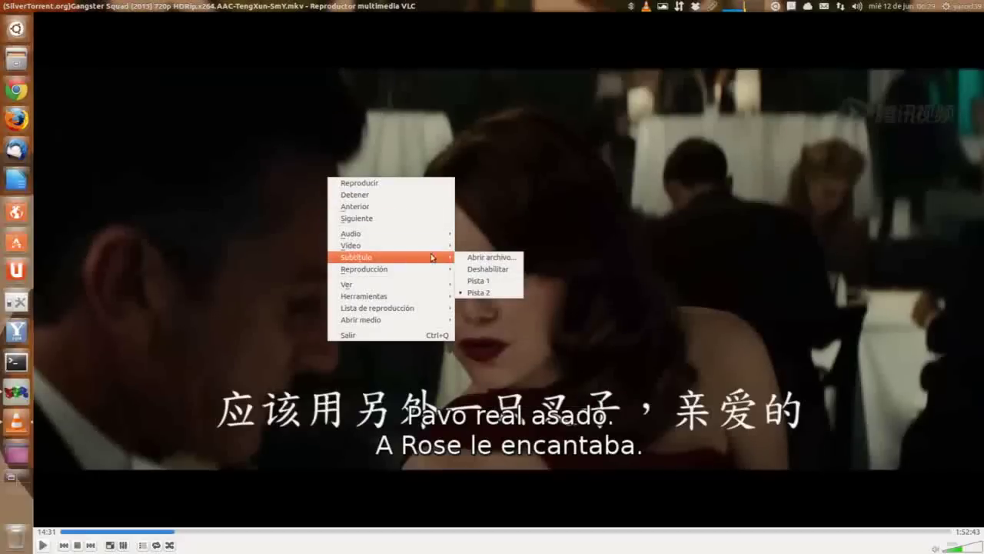
{"action": "left_click", "coordinate": [489, 270]}
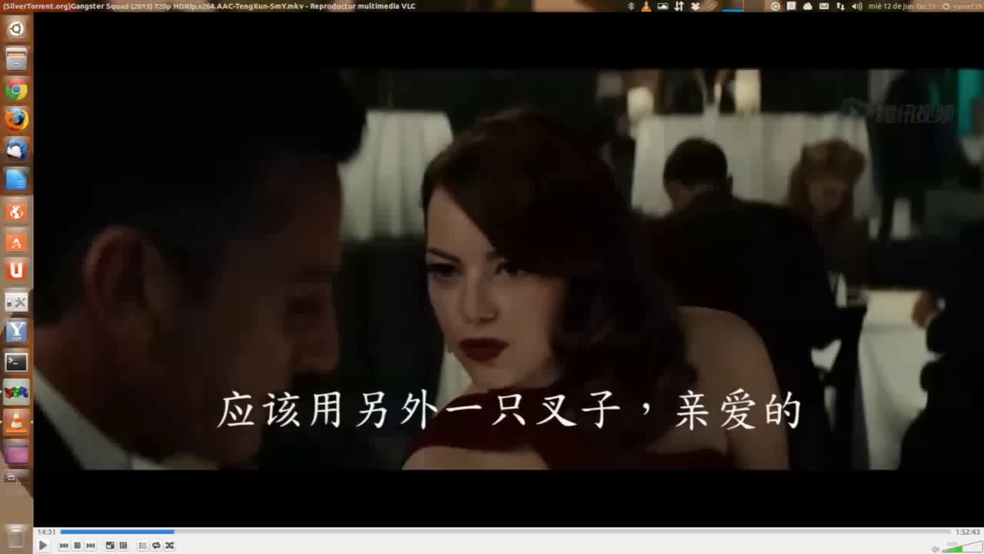
Turn the subtitles back on with Pista 2 and resume the movie to check them
{"action": "right_click", "coordinate": [409, 265]}
{"action": "mouse_move", "coordinate": [430, 332]}
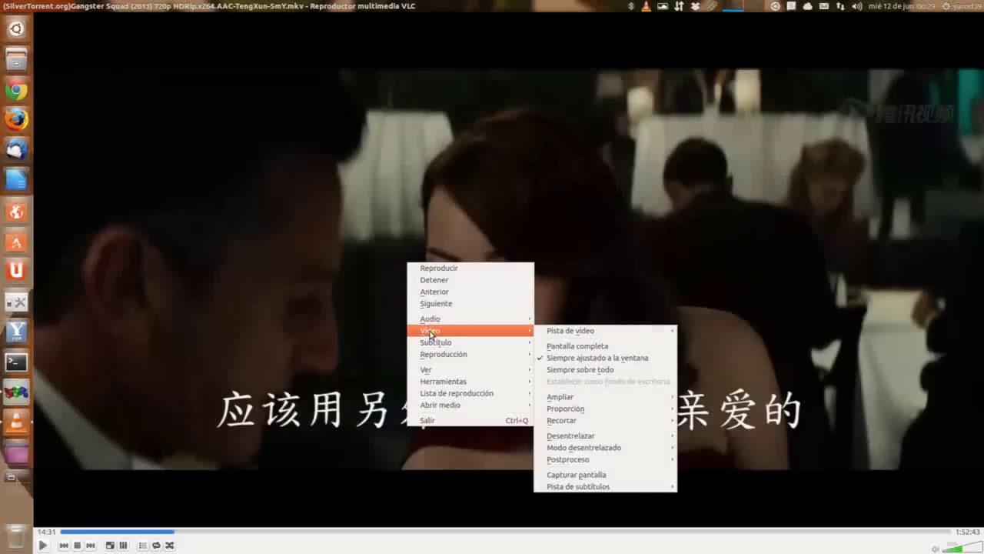
{"action": "mouse_move", "coordinate": [551, 333]}
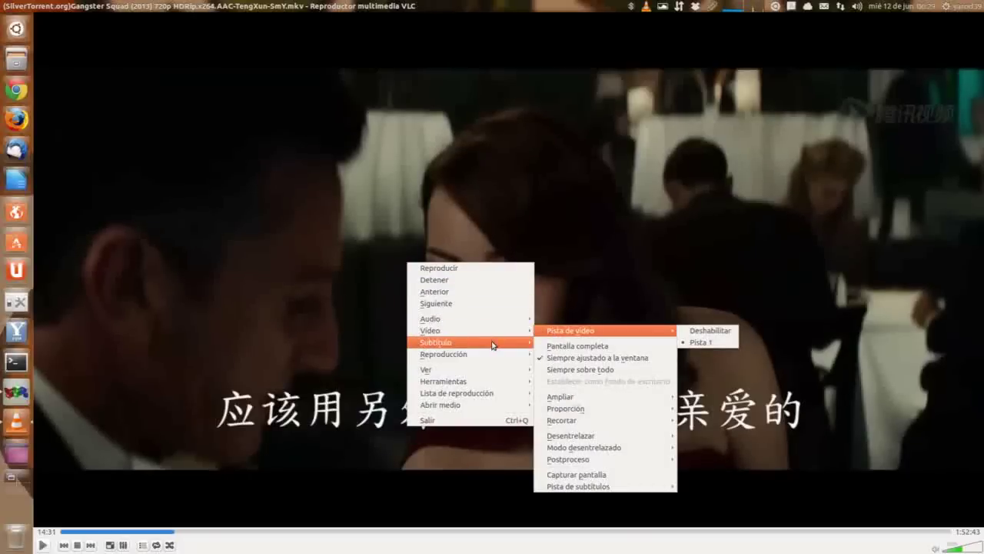
{"action": "mouse_move", "coordinate": [492, 343]}
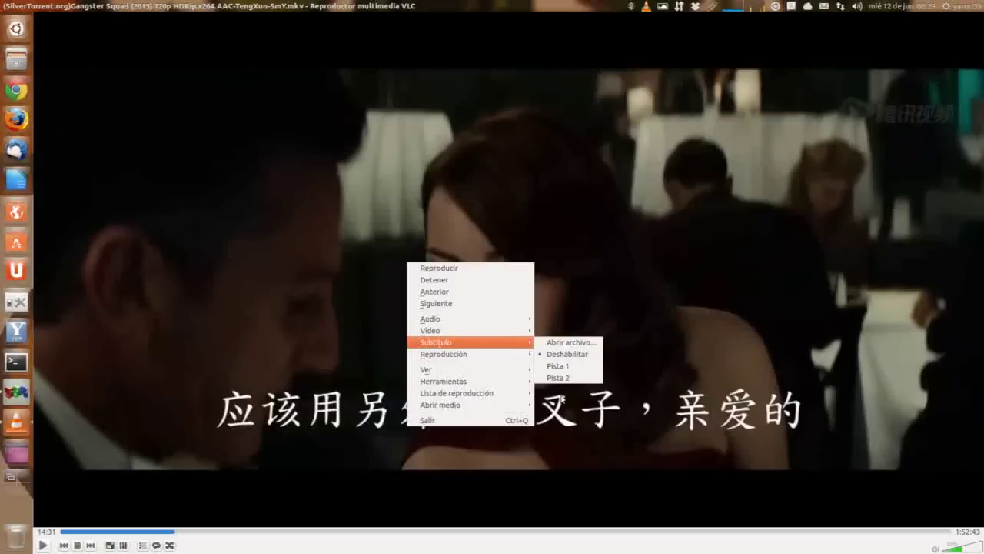
{"action": "left_click", "coordinate": [560, 379]}
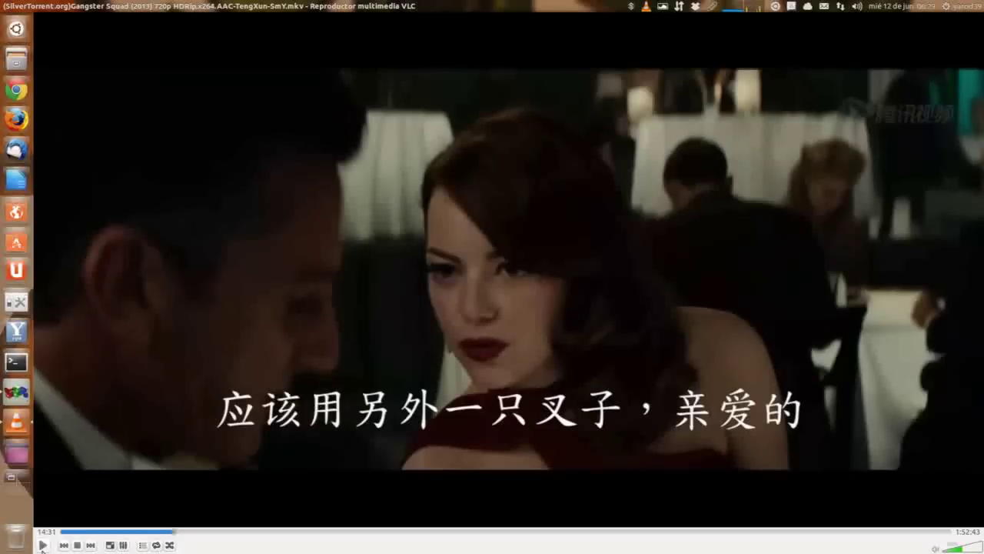
{"action": "left_click", "coordinate": [42, 545]}
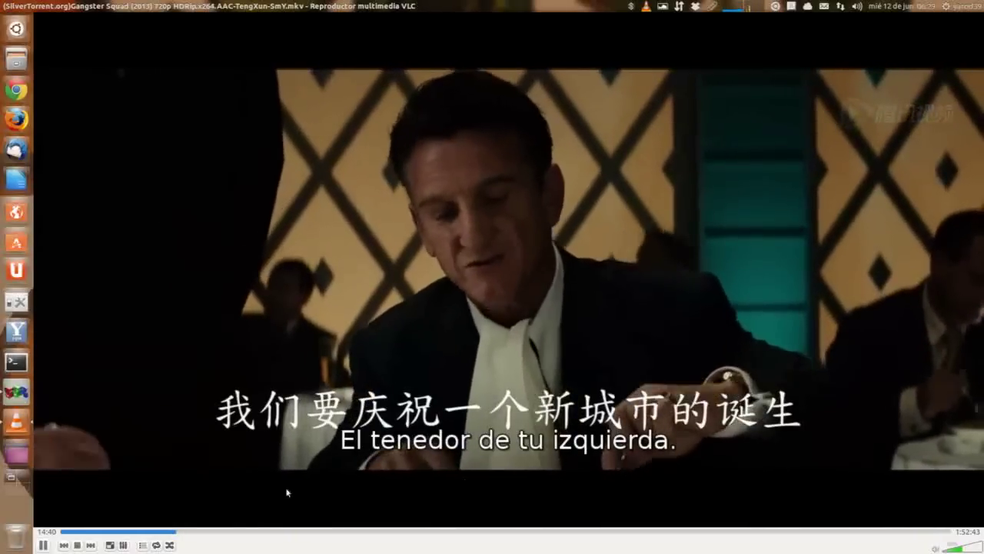
Stop the movie and restart VLC from the installed applications
{"action": "left_click", "coordinate": [78, 545]}
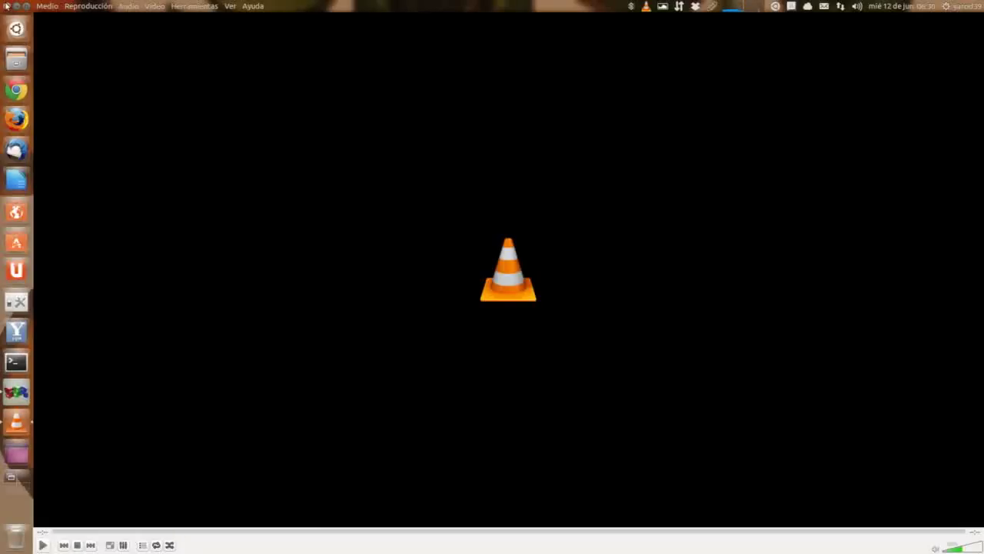
{"action": "left_click", "coordinate": [6, 6]}
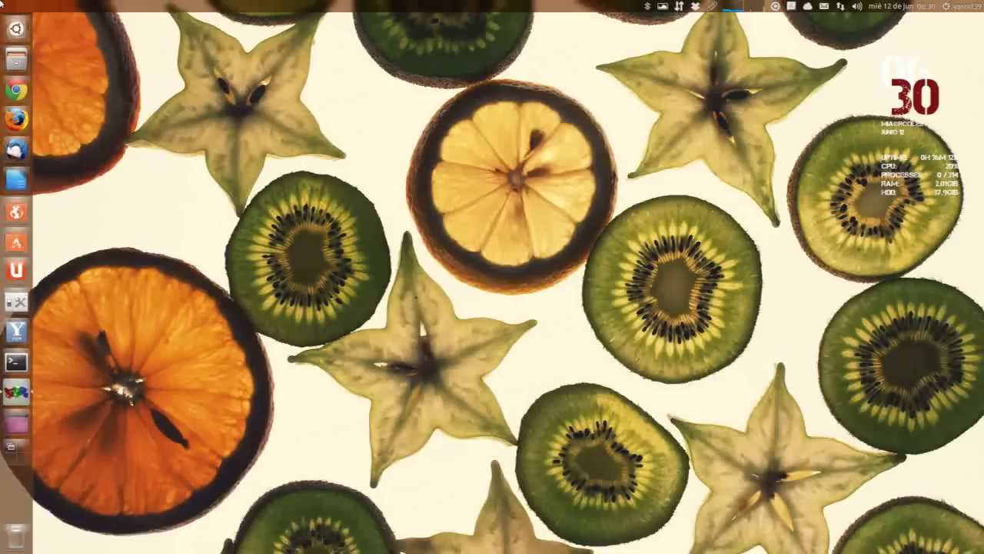
{"action": "right_click", "coordinate": [17, 28]}
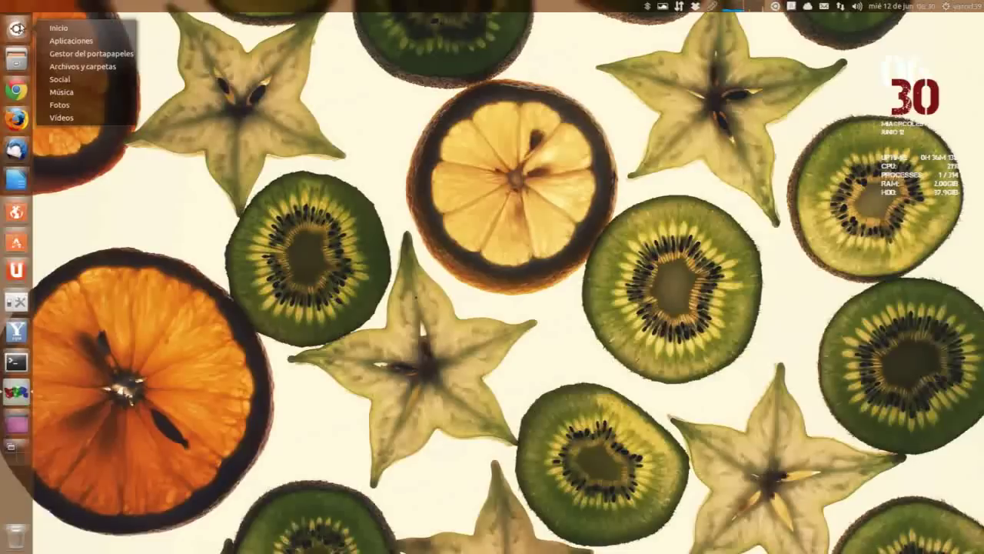
{"action": "left_click", "coordinate": [70, 41]}
{"action": "left_click", "coordinate": [86, 87]}
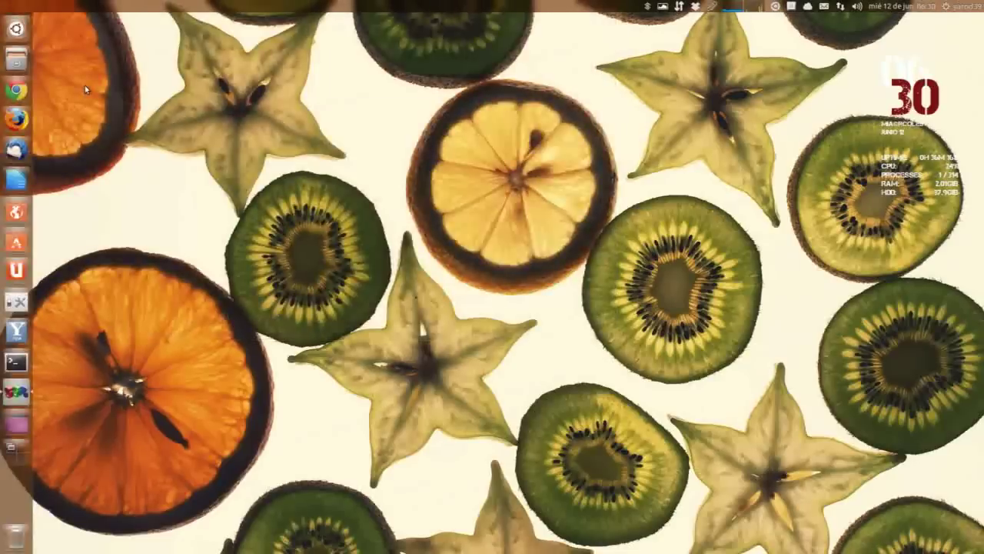
Open the playlist window (Lista de reproducción) in VLC
{"action": "left_click", "coordinate": [49, 7]}
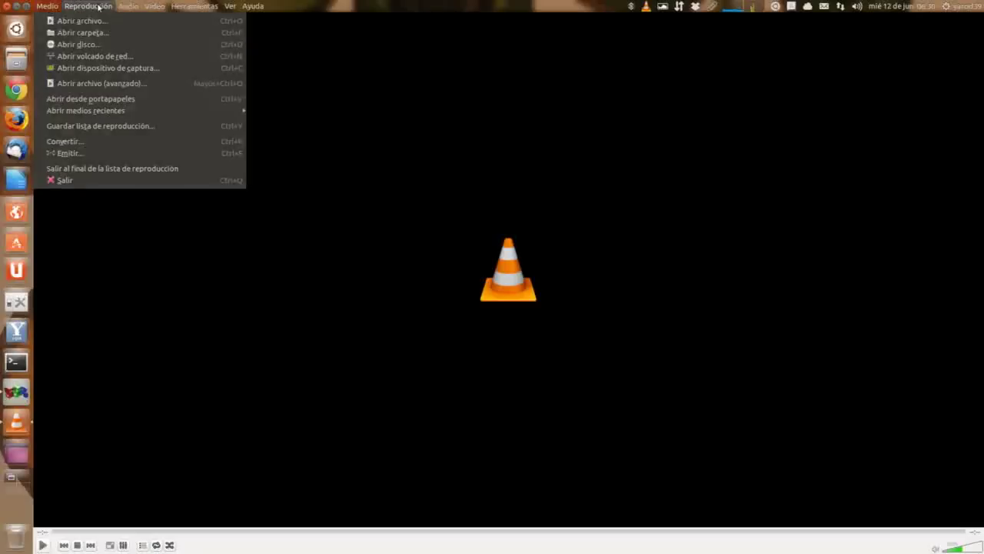
{"action": "mouse_move", "coordinate": [228, 7]}
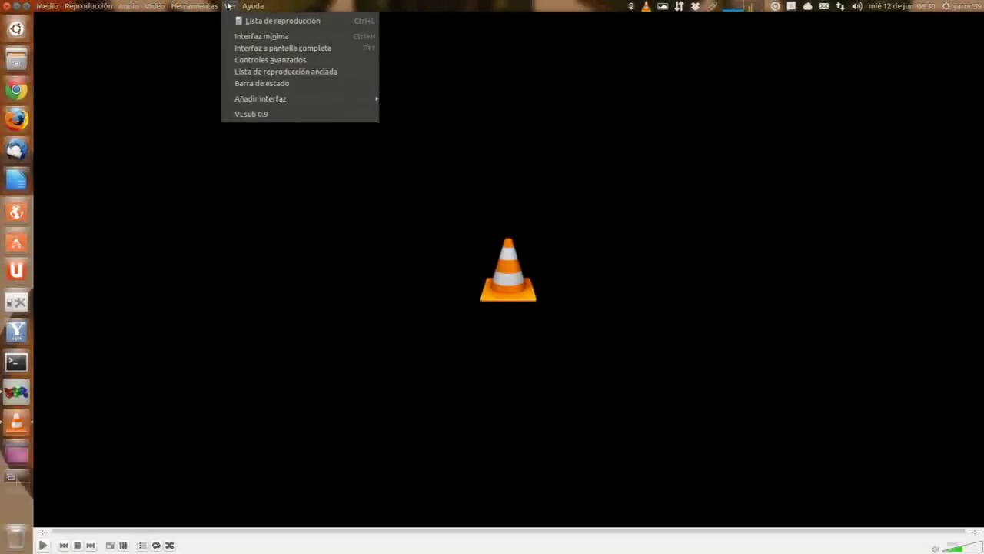
{"action": "left_click", "coordinate": [240, 22]}
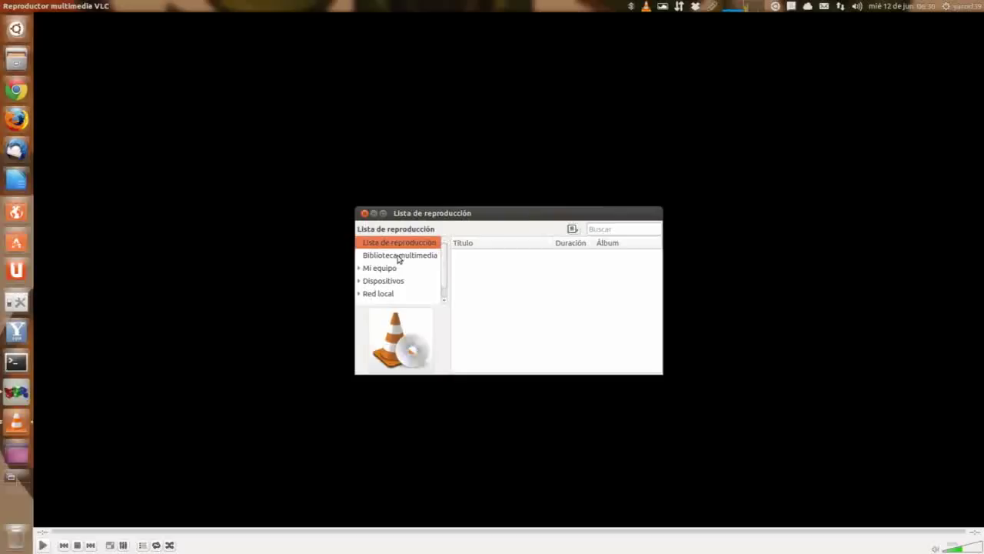
Expand the Red local and Internet sources in the playlist window and select Freebox TV
{"action": "left_click", "coordinate": [360, 294]}
{"action": "left_click_drag", "start_coordinate": [446, 270], "coordinate": [449, 292]}
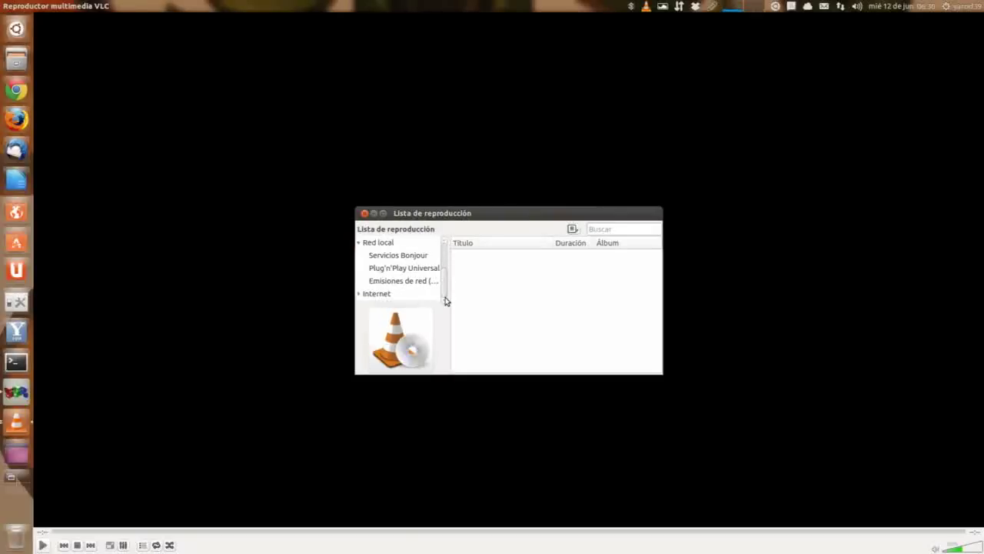
{"action": "left_click", "coordinate": [359, 294]}
{"action": "left_click_drag", "start_coordinate": [449, 277], "coordinate": [447, 289]}
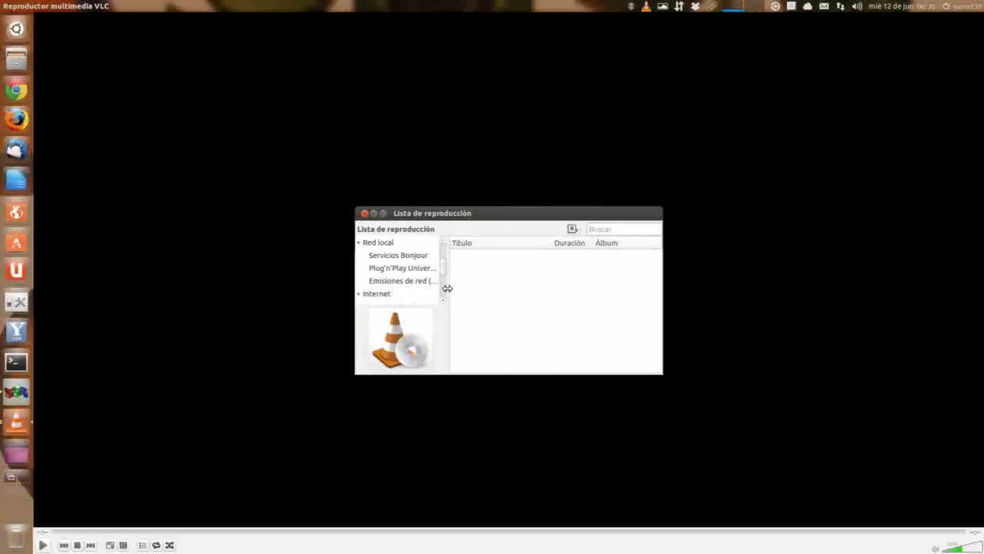
{"action": "scroll", "coordinate": [442, 302], "scroll_direction": "down", "scroll_amount": 3}
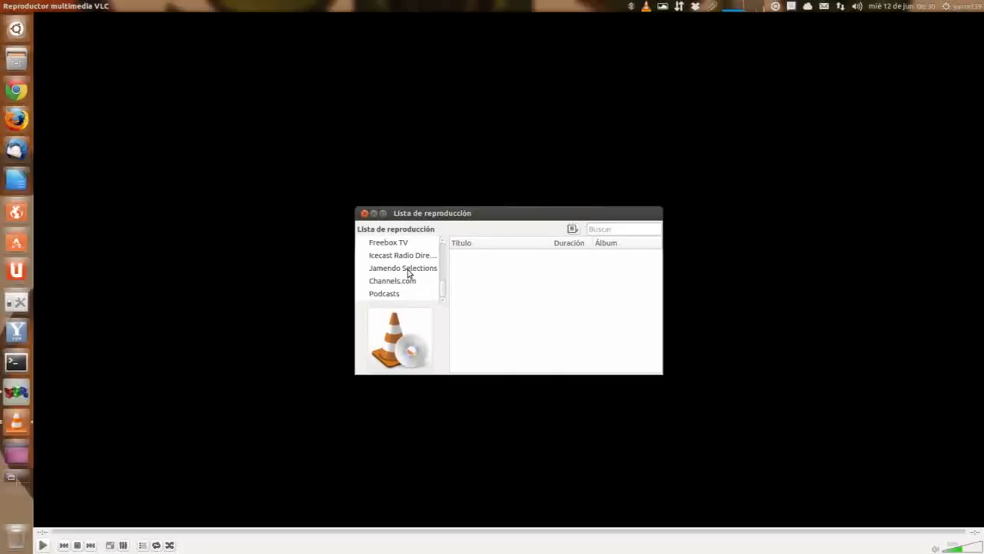
{"action": "left_click", "coordinate": [394, 245]}
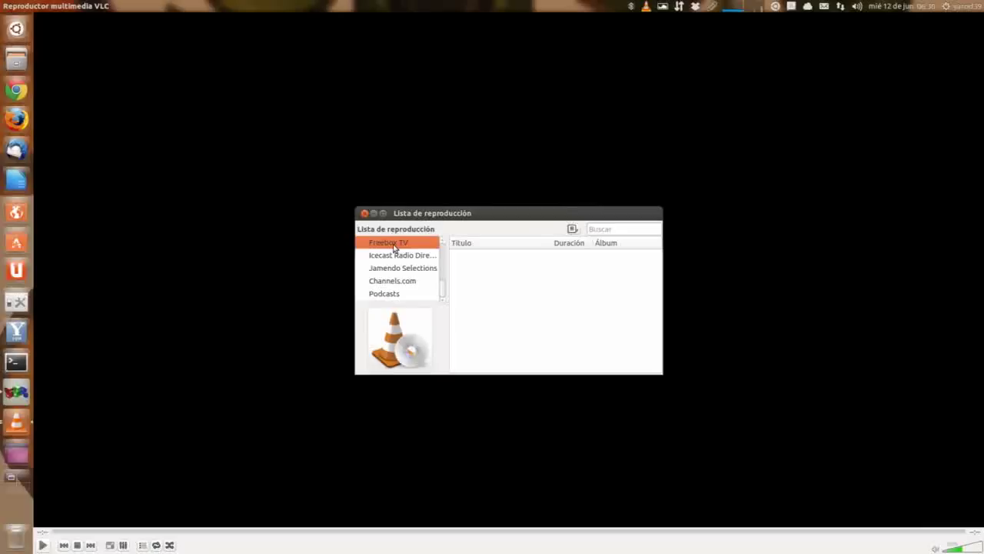
Go through the Icecast Radio, Jamendo Selections, Channels.com and Podcasts internet sources in the playlist window
{"action": "left_click", "coordinate": [396, 256]}
{"action": "left_click", "coordinate": [397, 271]}
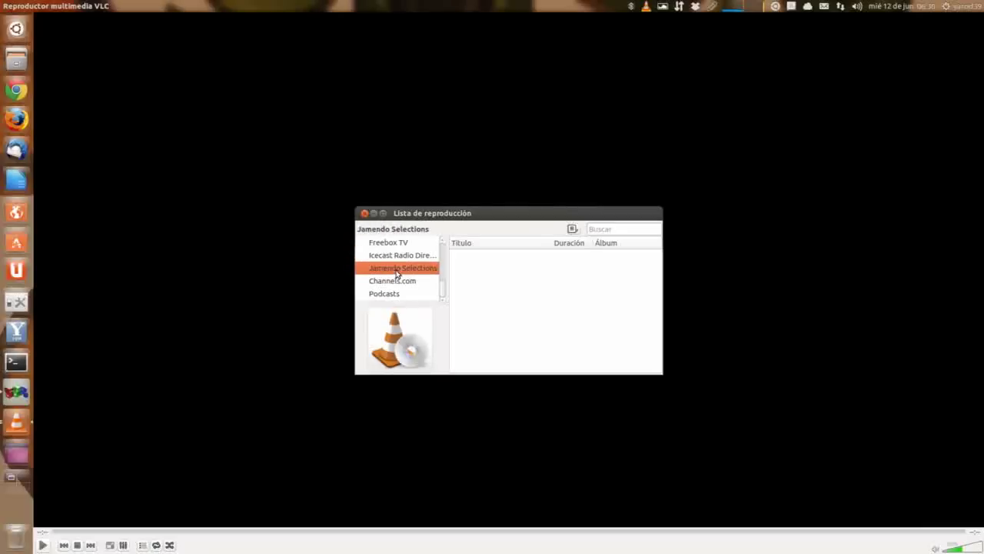
{"action": "left_click", "coordinate": [397, 283]}
{"action": "left_click", "coordinate": [397, 295]}
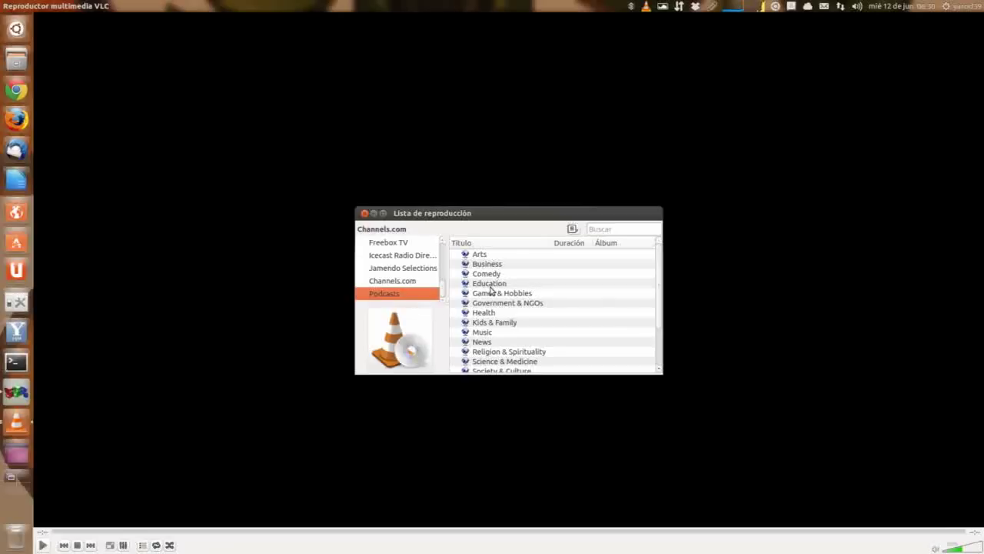
Load the Technology category of Channels.com and expand it to list its channels
{"action": "scroll", "coordinate": [492, 295], "scroll_direction": "down", "scroll_amount": 2}
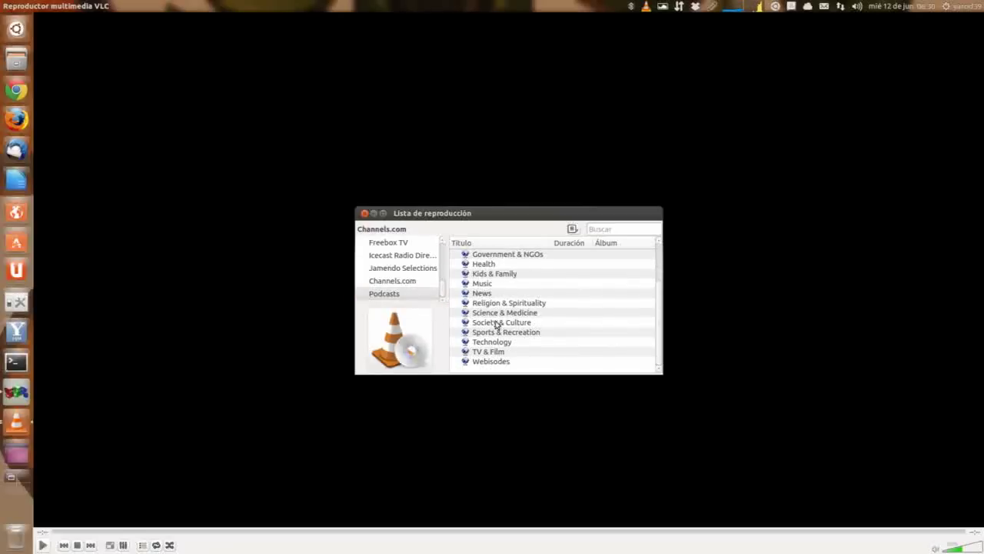
{"action": "scroll", "coordinate": [493, 301], "scroll_direction": "up", "scroll_amount": 2}
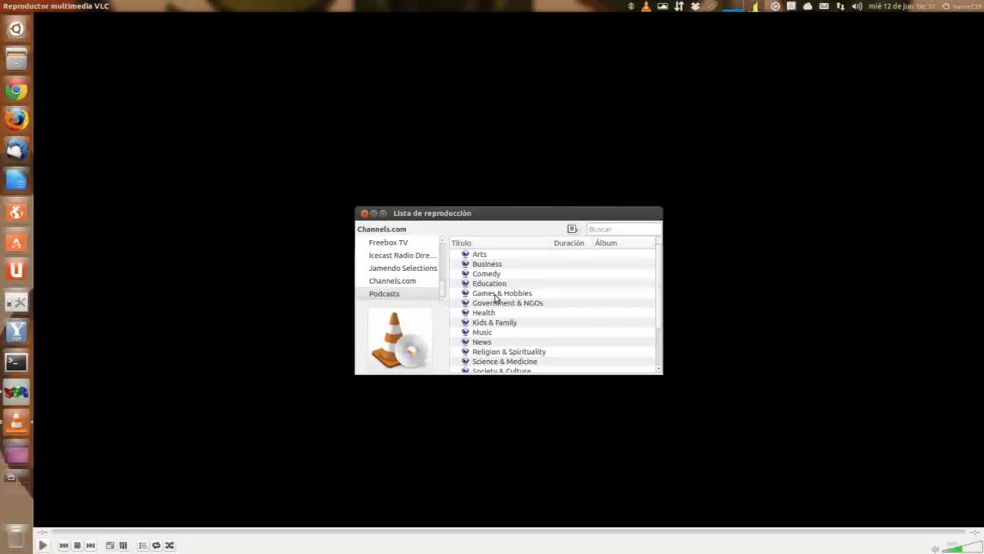
{"action": "scroll", "coordinate": [496, 298], "scroll_direction": "down", "scroll_amount": 2}
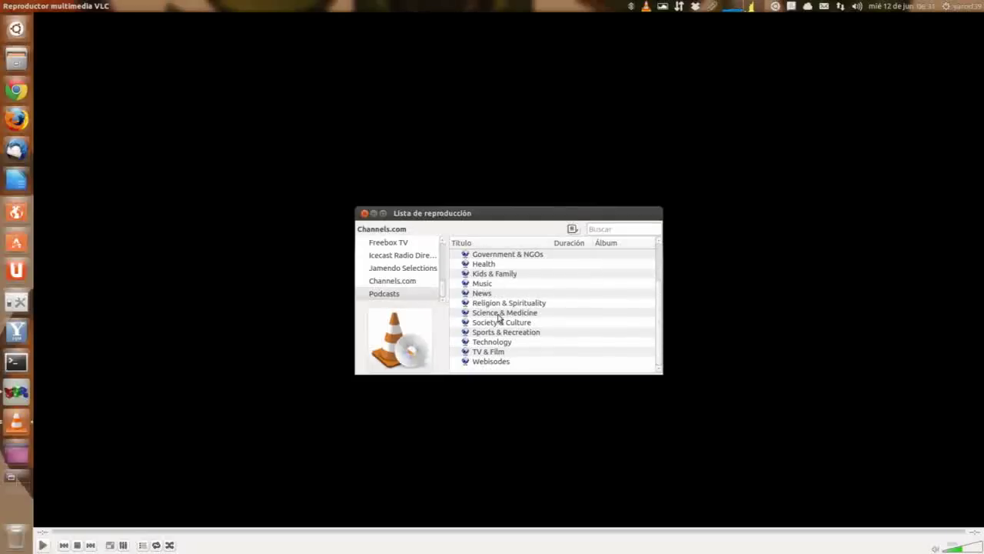
{"action": "scroll", "coordinate": [494, 302], "scroll_direction": "up", "scroll_amount": 2}
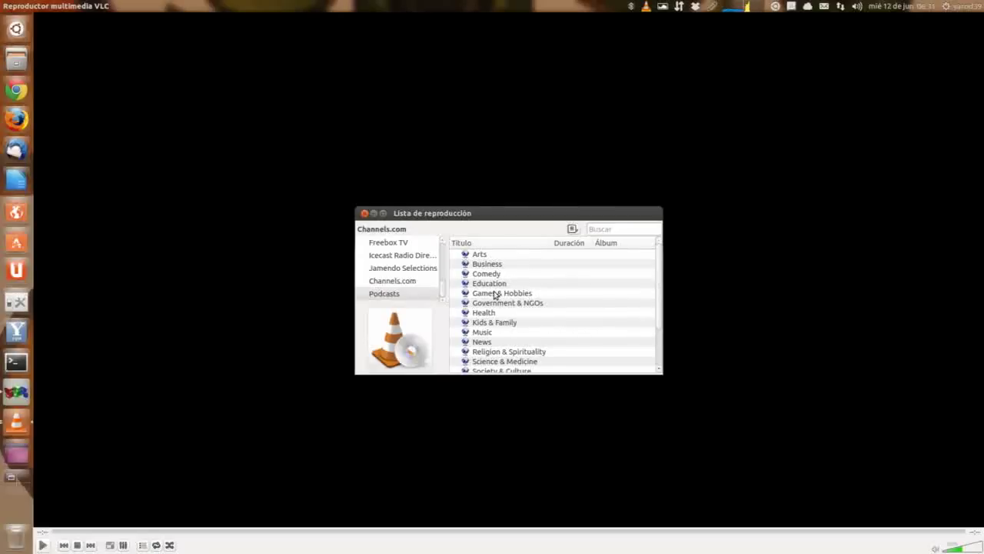
{"action": "scroll", "coordinate": [495, 296], "scroll_direction": "down", "scroll_amount": 2}
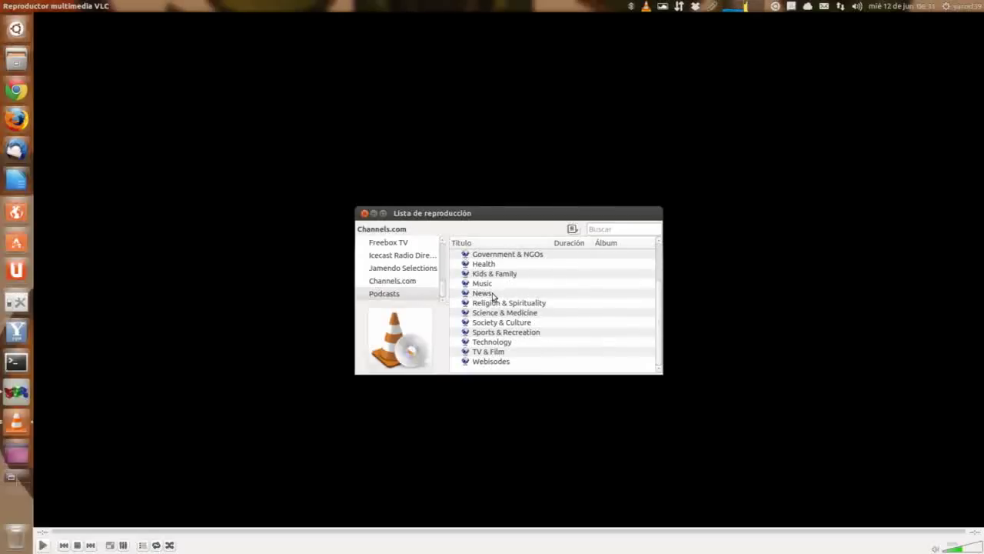
{"action": "left_click", "coordinate": [493, 343]}
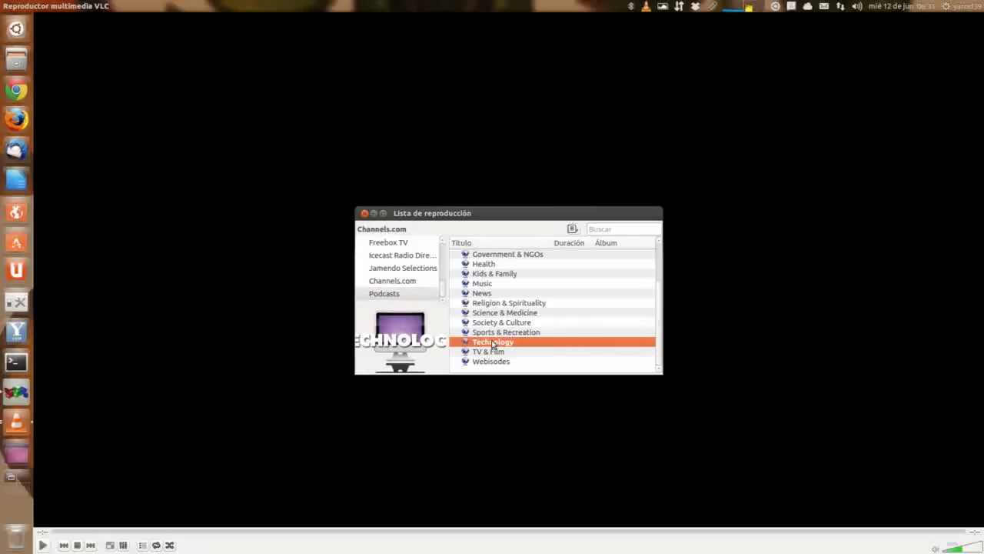
{"action": "left_click", "coordinate": [442, 293]}
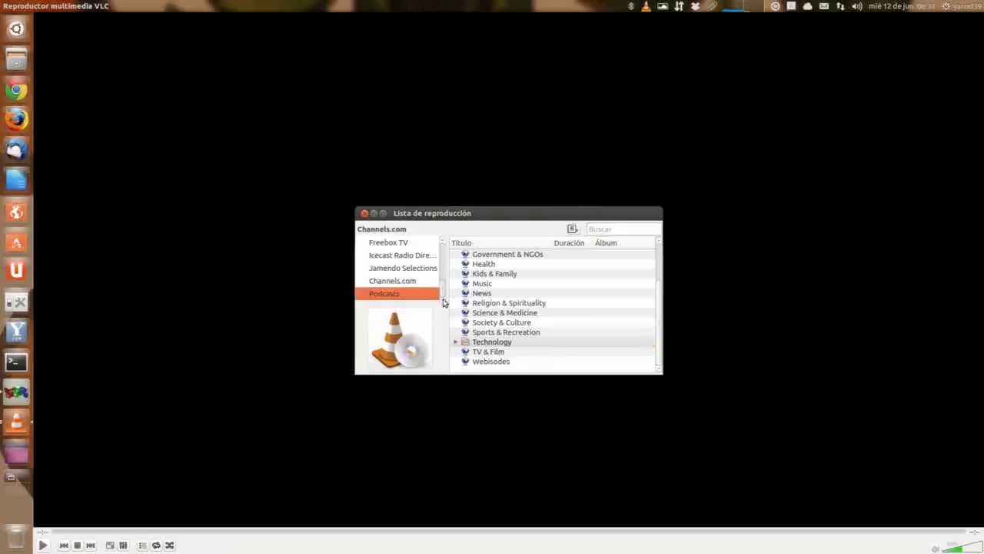
{"action": "double_click", "coordinate": [455, 343]}
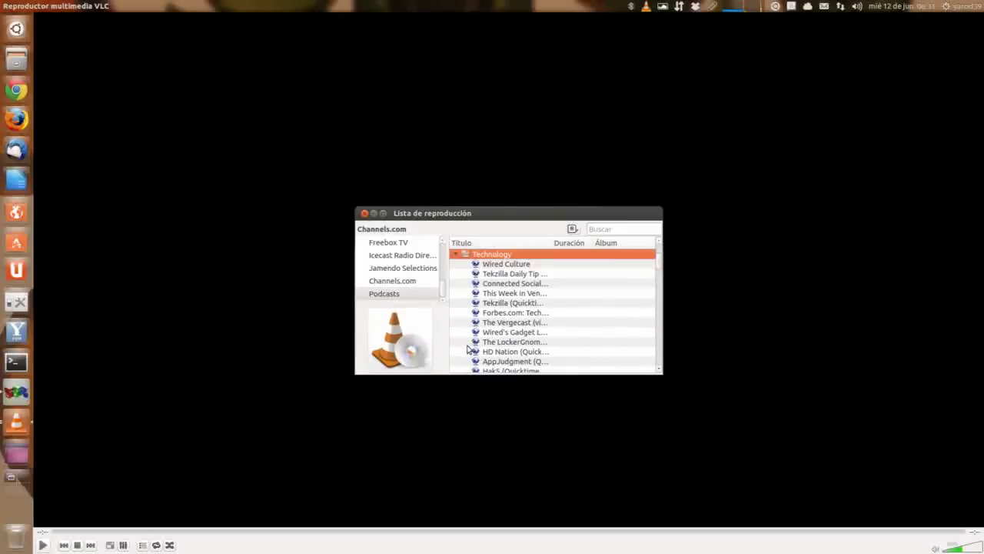
Look through the channels under Technology, widening the Título column to read the full names
{"action": "scroll", "coordinate": [462, 311], "scroll_direction": "down", "scroll_amount": 2}
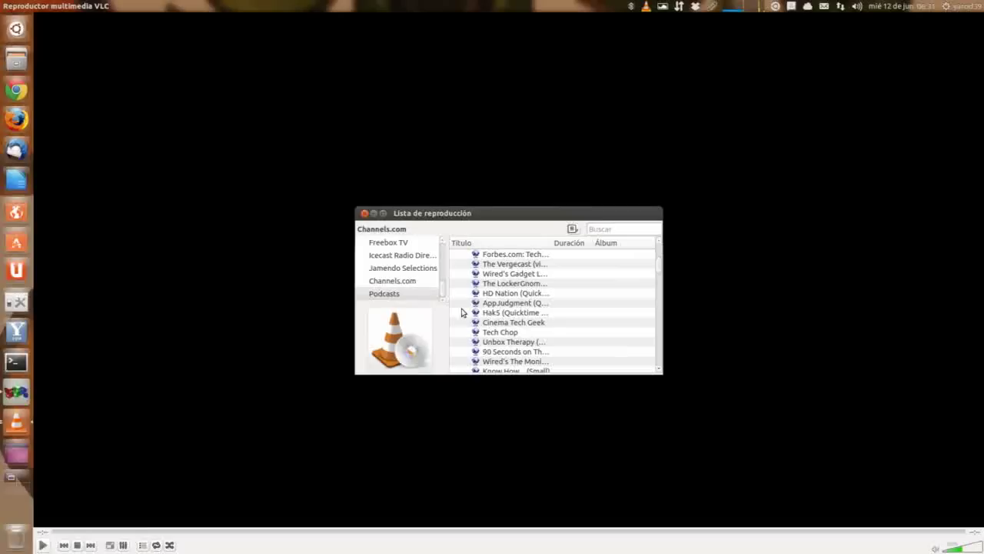
{"action": "scroll", "coordinate": [462, 312], "scroll_direction": "down", "scroll_amount": 3}
{"action": "scroll", "coordinate": [463, 312], "scroll_direction": "down", "scroll_amount": 8}
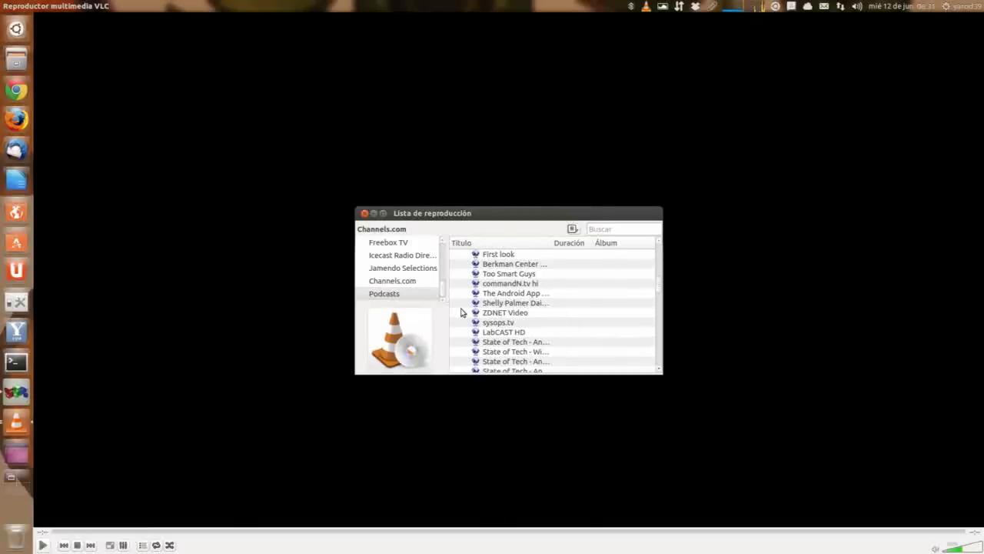
{"action": "scroll", "coordinate": [462, 312], "scroll_direction": "down", "scroll_amount": 3}
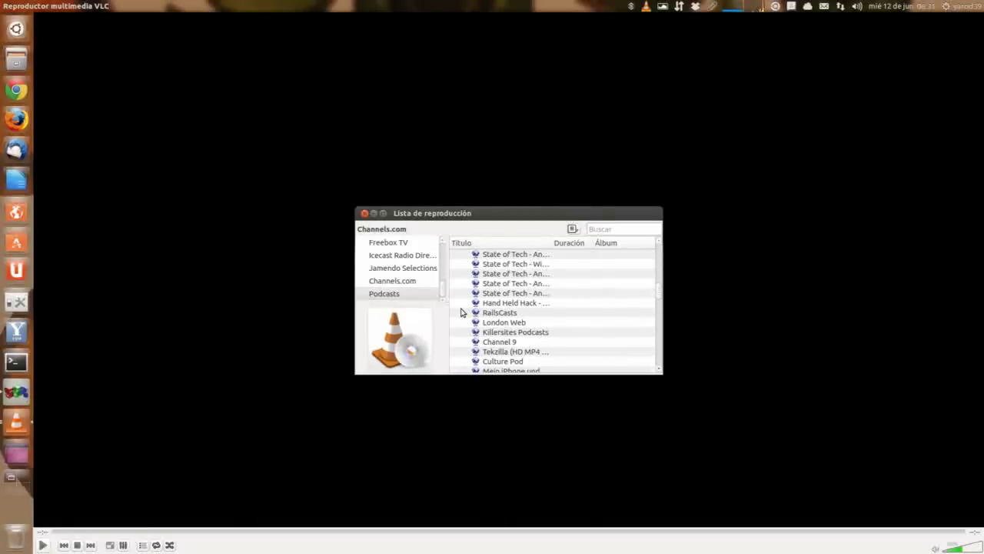
{"action": "scroll", "coordinate": [462, 311], "scroll_direction": "down", "scroll_amount": 3}
{"action": "scroll", "coordinate": [462, 312], "scroll_direction": "down", "scroll_amount": 2}
{"action": "scroll", "coordinate": [463, 311], "scroll_direction": "down", "scroll_amount": 8}
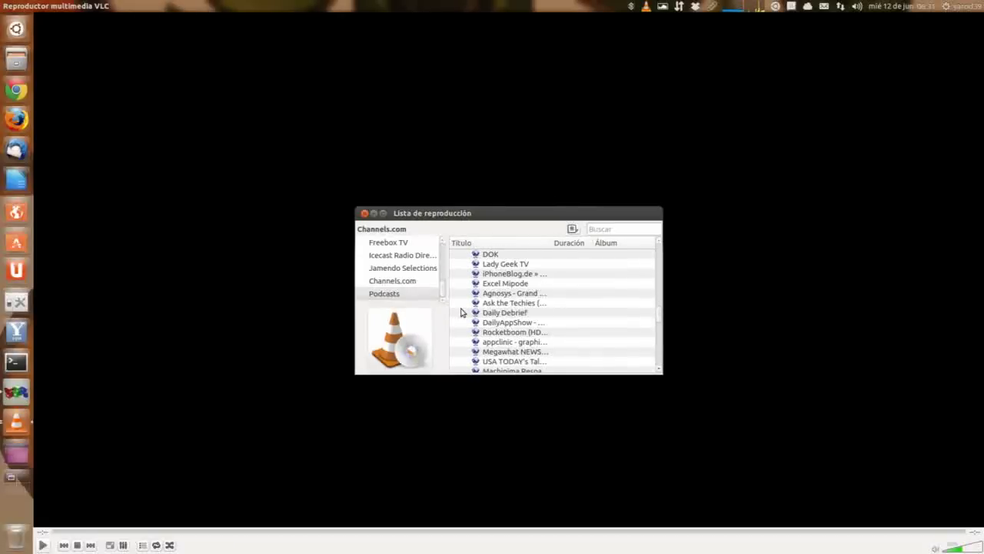
{"action": "scroll", "coordinate": [462, 311], "scroll_direction": "down", "scroll_amount": 3}
{"action": "scroll", "coordinate": [462, 311], "scroll_direction": "down", "scroll_amount": 2}
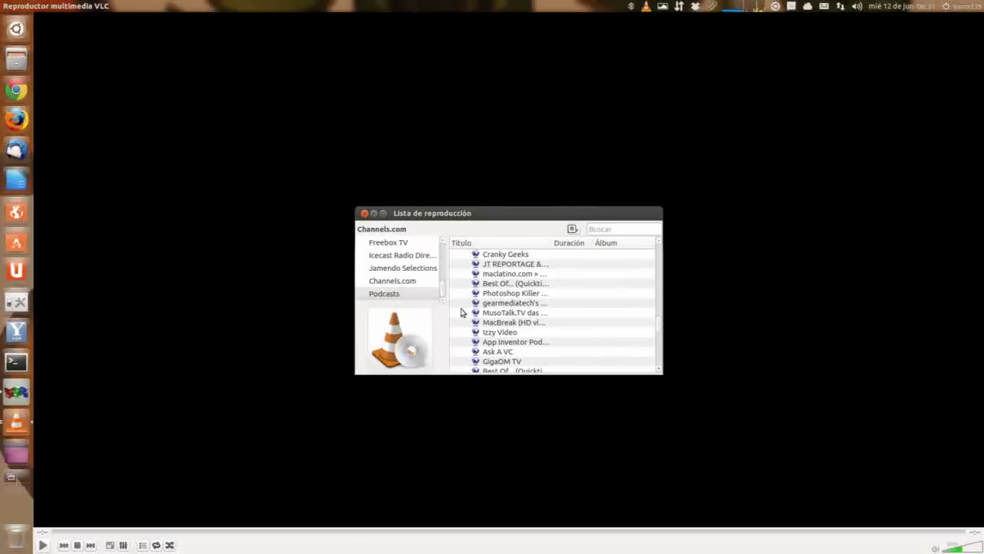
{"action": "scroll", "coordinate": [462, 312], "scroll_direction": "down", "scroll_amount": 2}
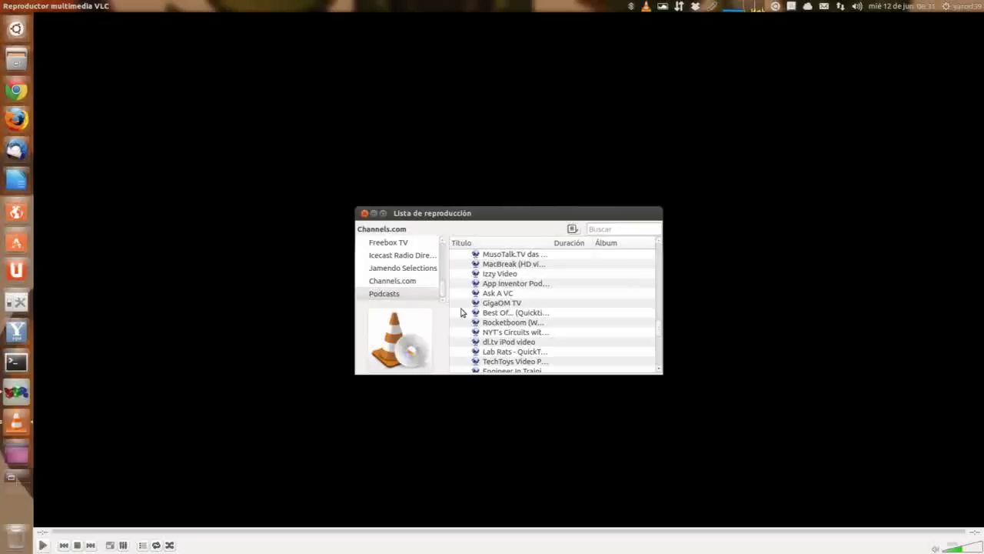
{"action": "scroll", "coordinate": [462, 311], "scroll_direction": "down", "scroll_amount": 3}
{"action": "scroll", "coordinate": [462, 312], "scroll_direction": "down", "scroll_amount": 2}
{"action": "scroll", "coordinate": [463, 311], "scroll_direction": "down", "scroll_amount": 2}
{"action": "scroll", "coordinate": [463, 311], "scroll_direction": "down", "scroll_amount": 3}
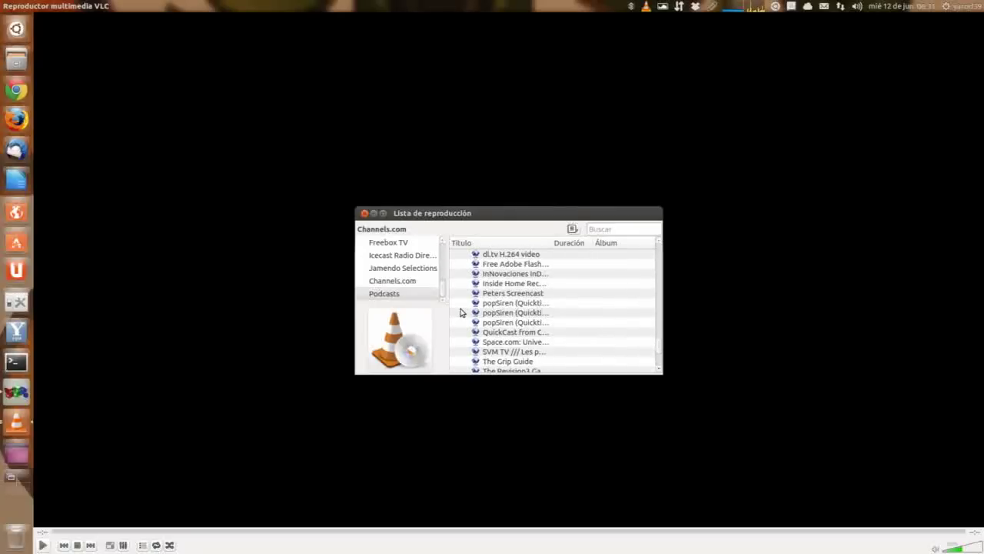
{"action": "scroll", "coordinate": [462, 311], "scroll_direction": "down", "scroll_amount": 3}
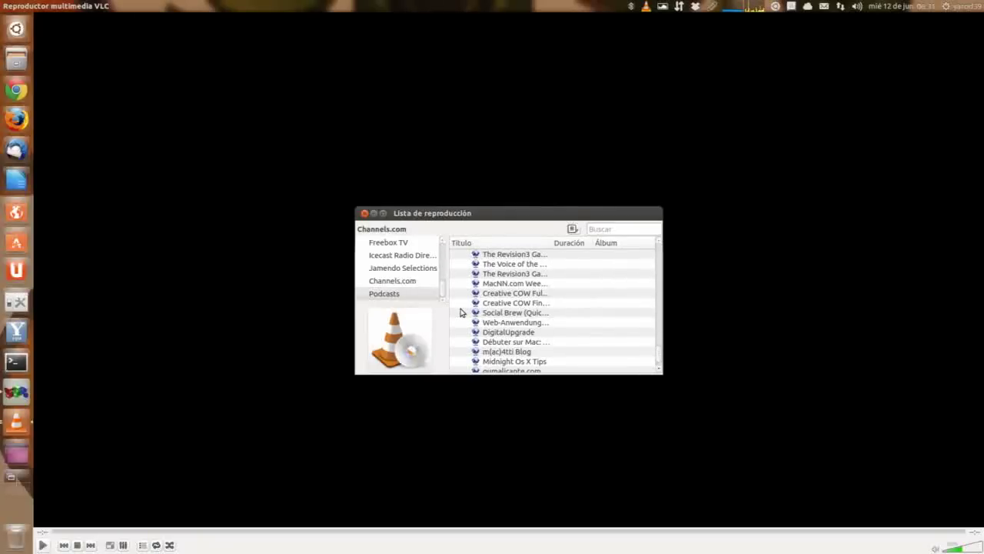
{"action": "scroll", "coordinate": [462, 311], "scroll_direction": "up", "scroll_amount": 1}
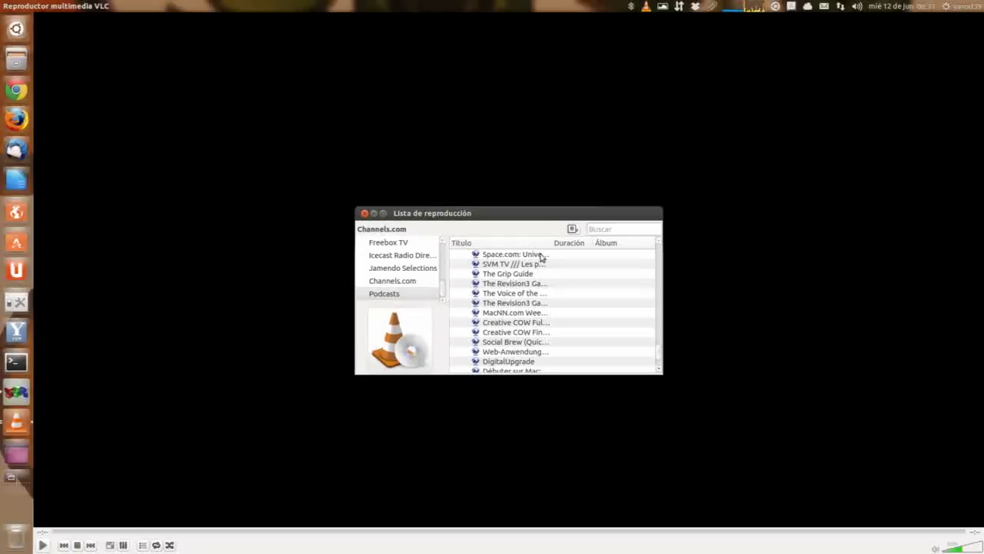
{"action": "left_click_drag", "start_coordinate": [549, 241], "coordinate": [605, 239]}
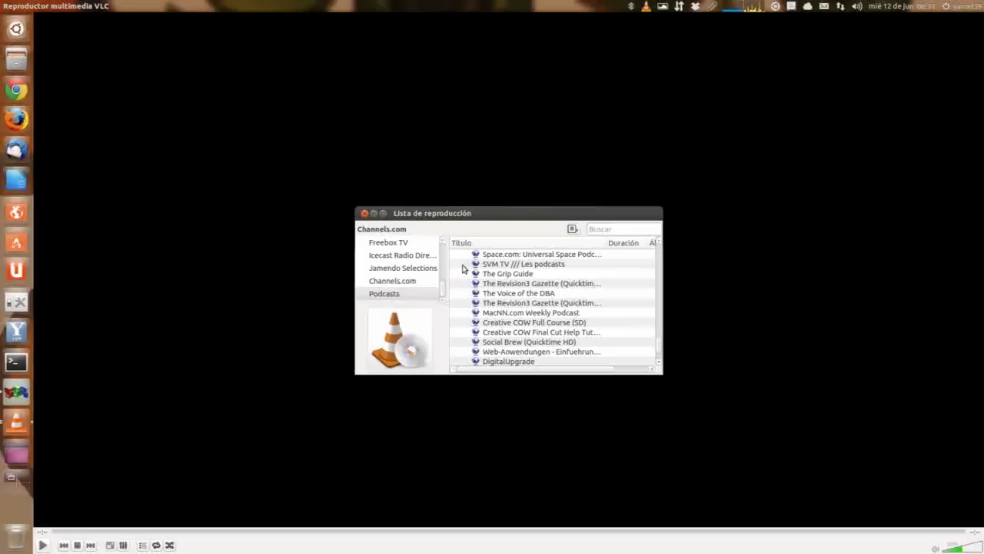
{"action": "scroll", "coordinate": [460, 268], "scroll_direction": "down", "scroll_amount": 3}
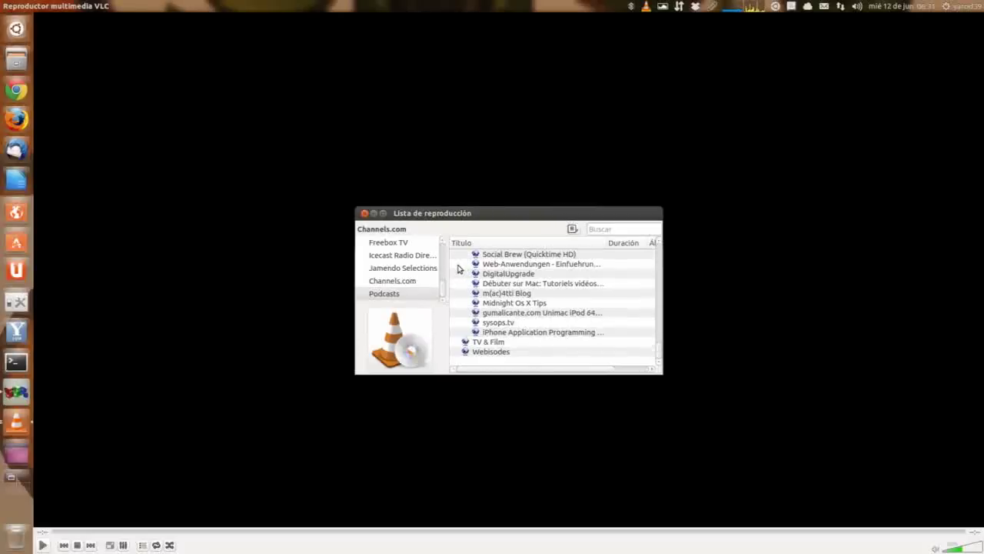
Filter the Channels.com list with the search text revision3
{"action": "left_click", "coordinate": [620, 229]}
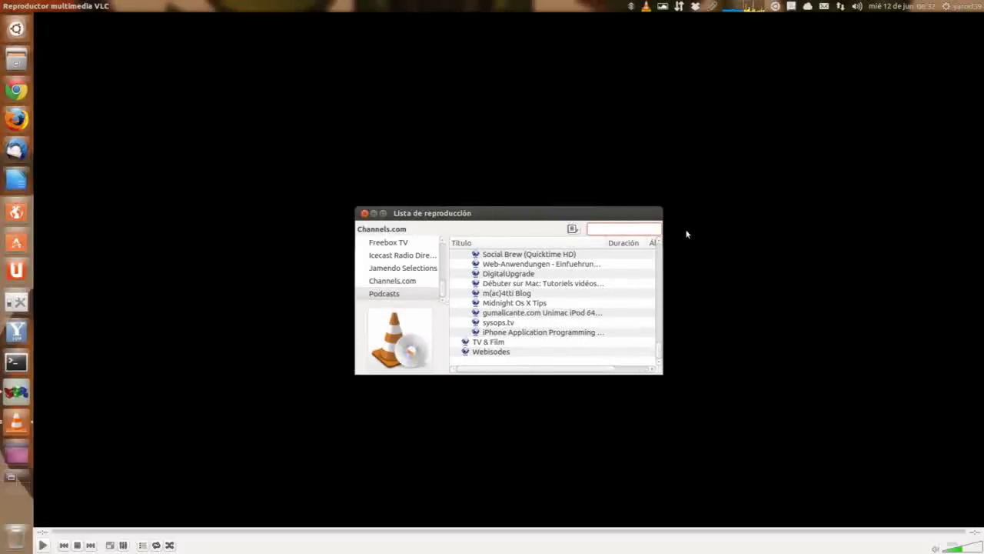
{"action": "type", "text": "re"}
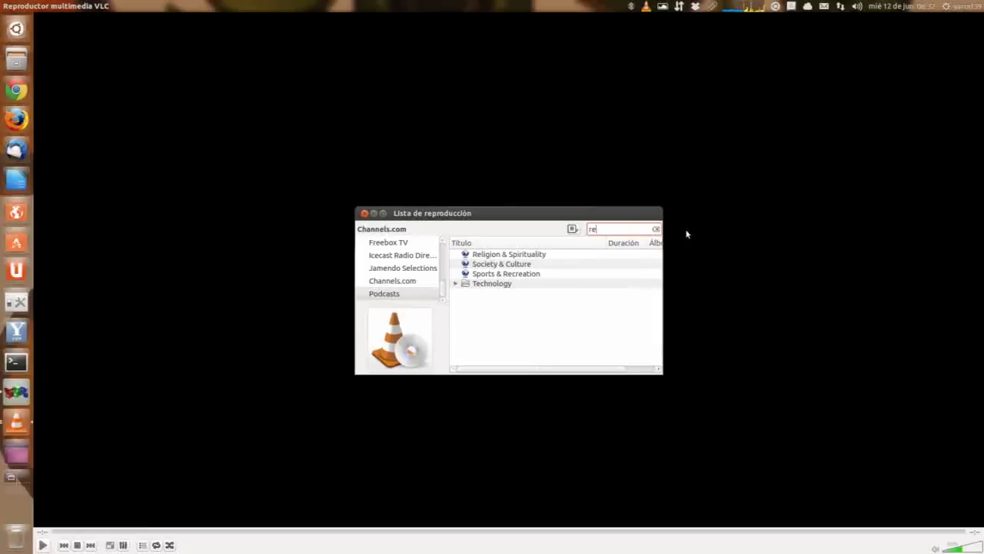
{"action": "type", "text": "vid"}
{"action": "key", "text": "BackSpace"}
{"action": "key", "text": "BackSpace"}
{"action": "type", "text": "so"}
{"action": "key", "text": "BackSpace"}
{"action": "type", "text": "o"}
{"action": "key", "text": "BackSpace"}
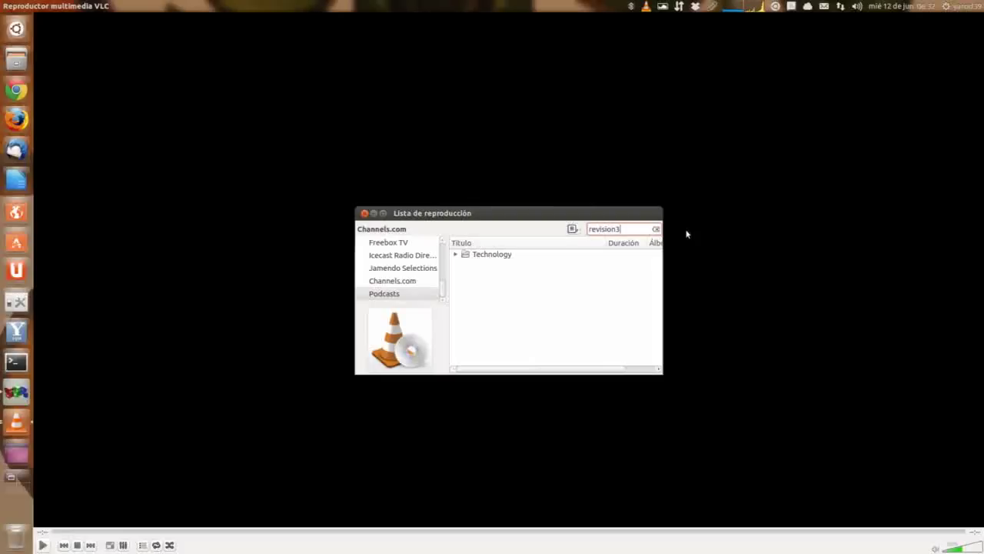
Expand Technology in the filtered list, widen the Título column and try to open The Revision3 Gazette (Quicktime HD)
{"action": "left_click", "coordinate": [460, 257]}
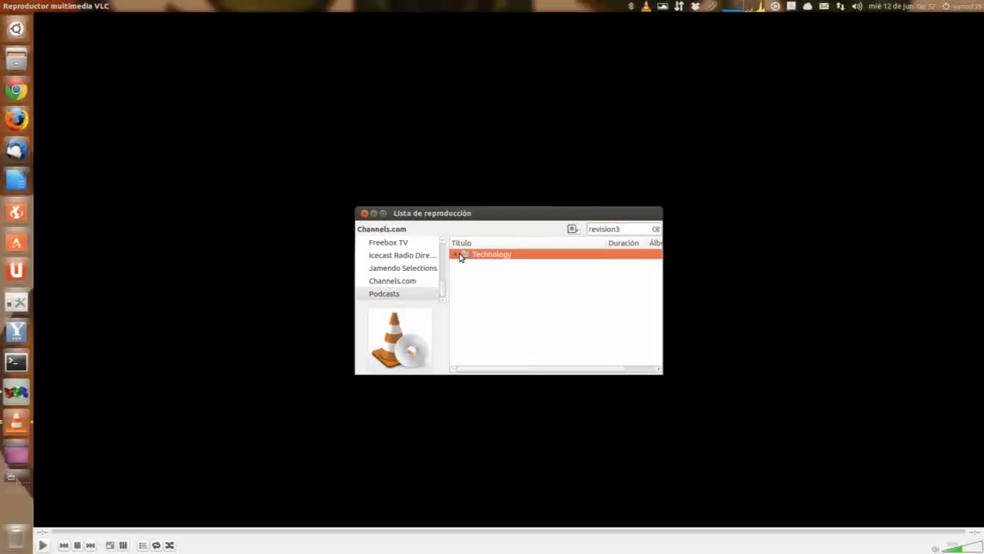
{"action": "left_click", "coordinate": [455, 255]}
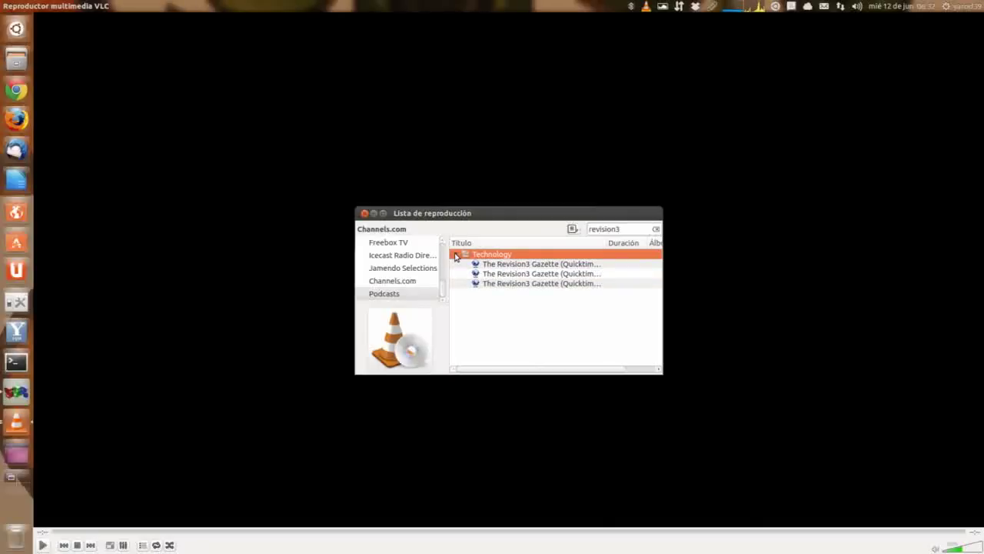
{"action": "left_click_drag", "start_coordinate": [606, 242], "coordinate": [635, 238]}
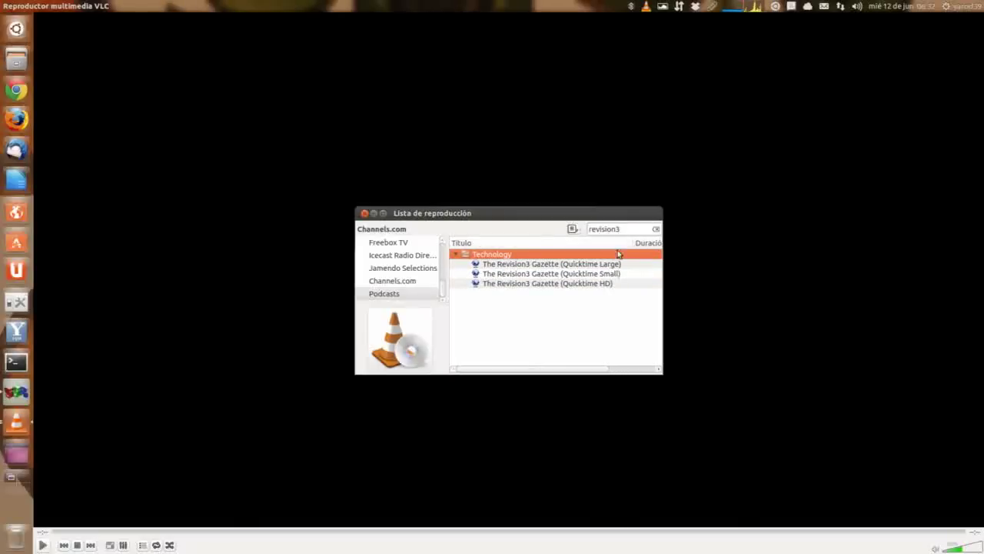
{"action": "left_click", "coordinate": [522, 284]}
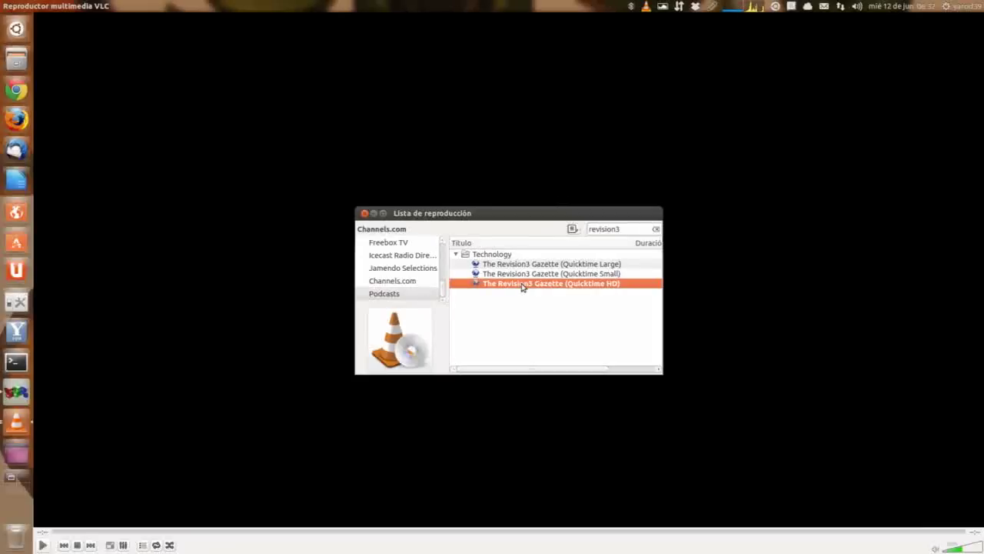
{"action": "double_click", "coordinate": [522, 283]}
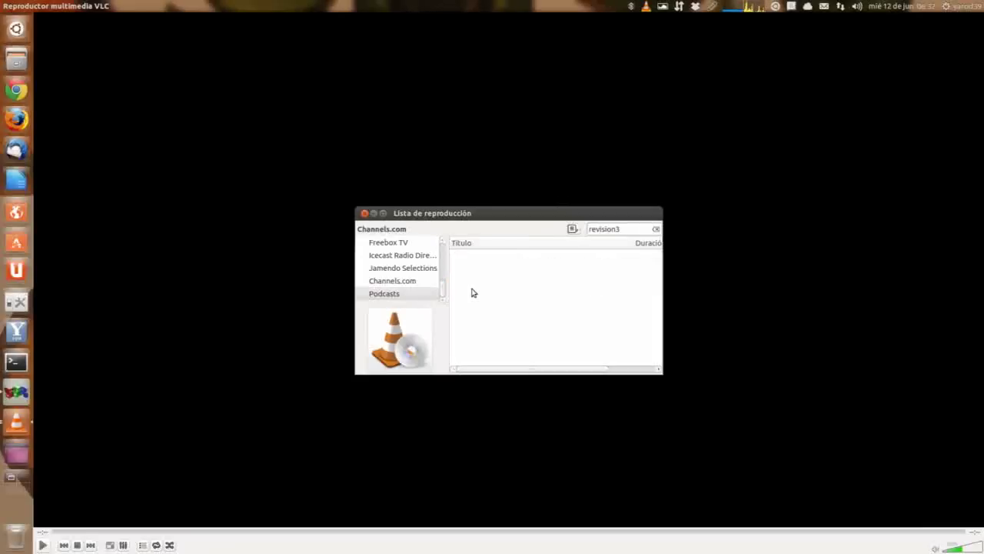
Visit the Lista de reproducción and Biblioteca multimedia sources, switching the playlist window to another view mode
{"action": "left_click", "coordinate": [427, 295]}
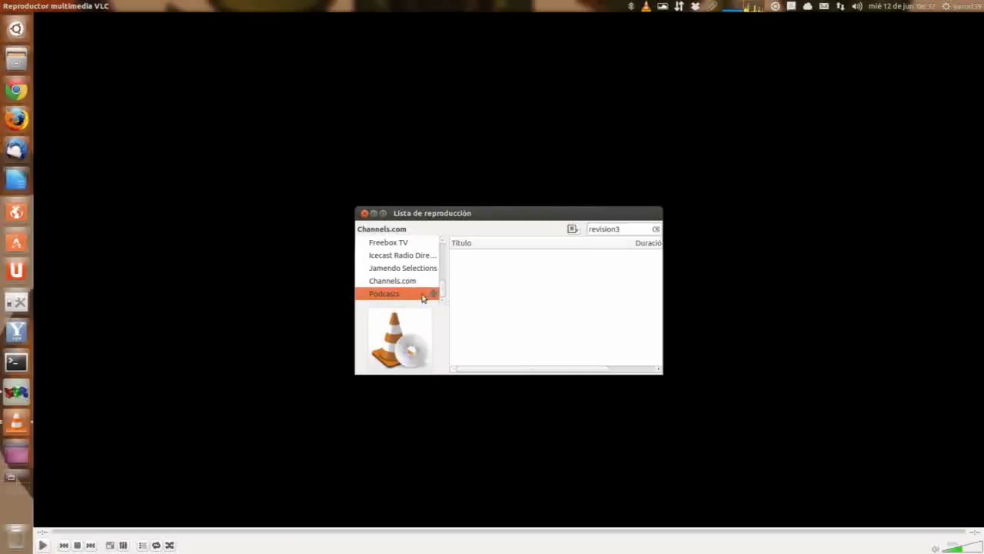
{"action": "left_click_drag", "start_coordinate": [444, 287], "coordinate": [444, 255]}
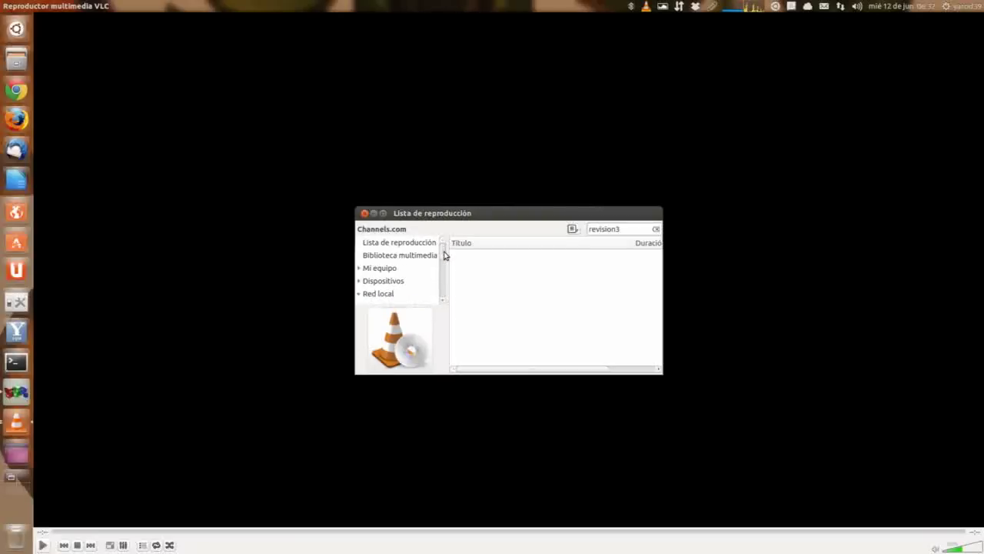
{"action": "left_click", "coordinate": [422, 245]}
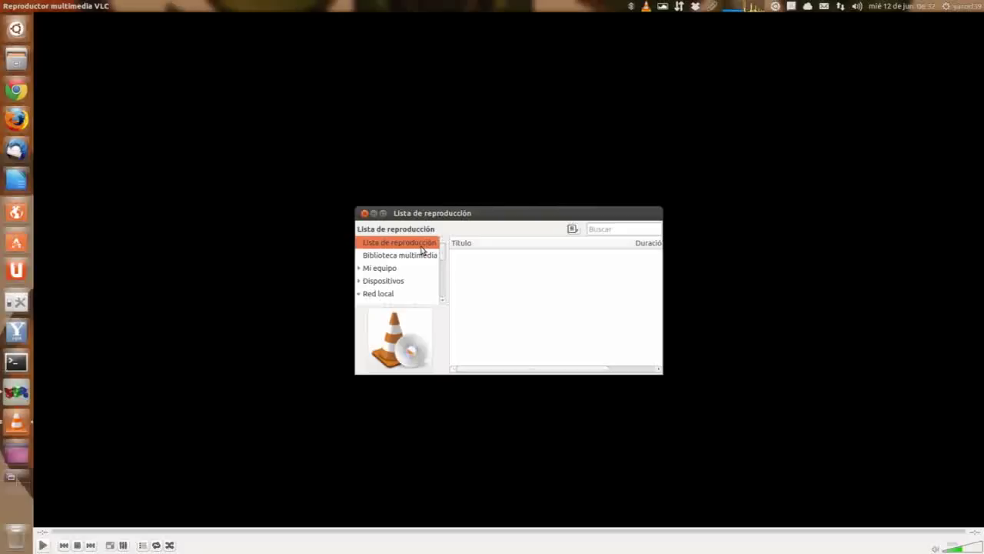
{"action": "left_click", "coordinate": [420, 256]}
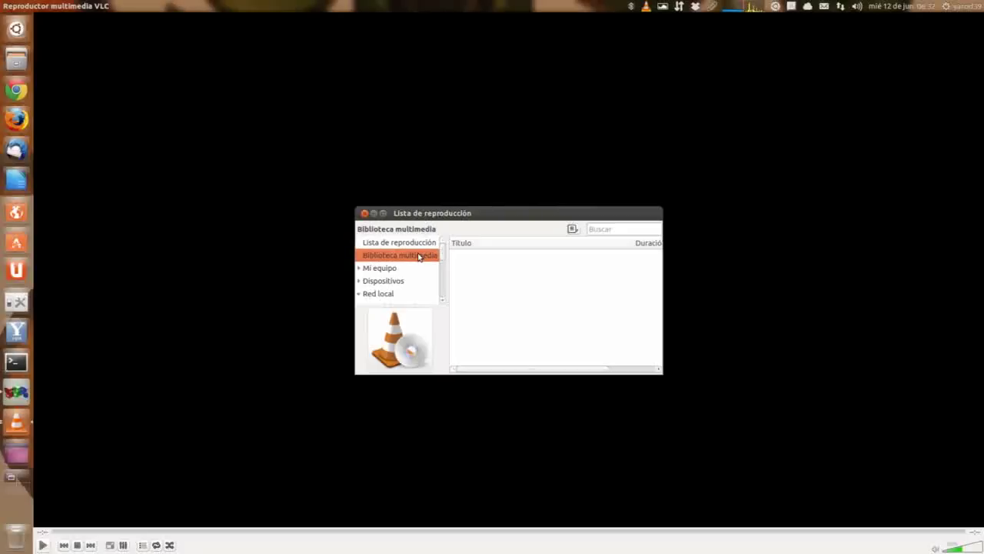
{"action": "left_click", "coordinate": [573, 229]}
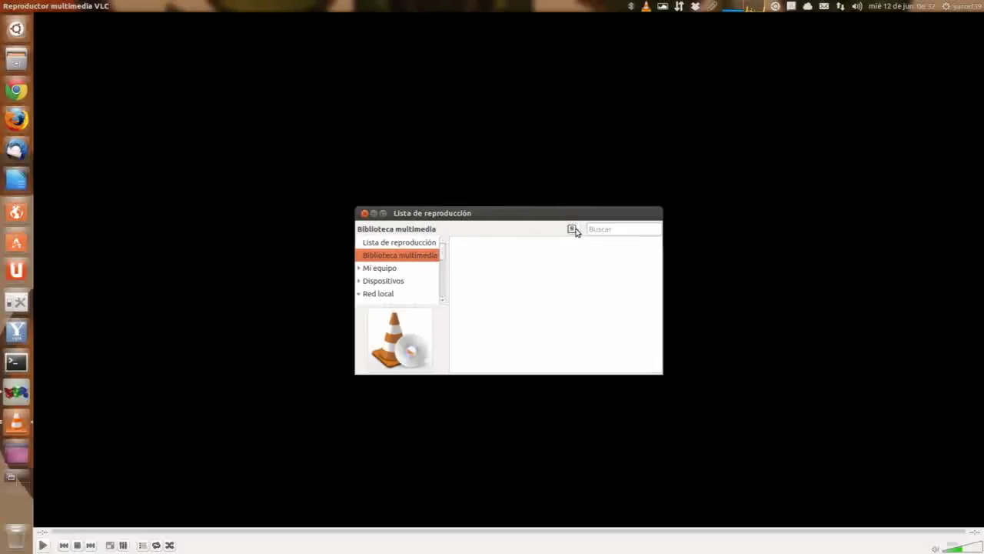
{"action": "left_click", "coordinate": [415, 245]}
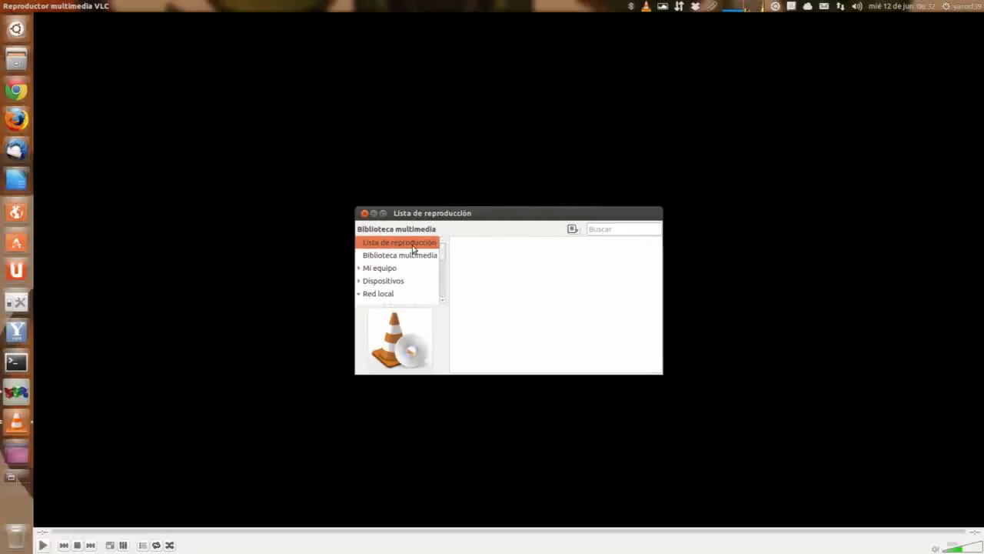
Expand the Mi equipo and Dispositivos sources, enlarging the playlist window upward to view more of the source list
{"action": "left_click", "coordinate": [405, 266]}
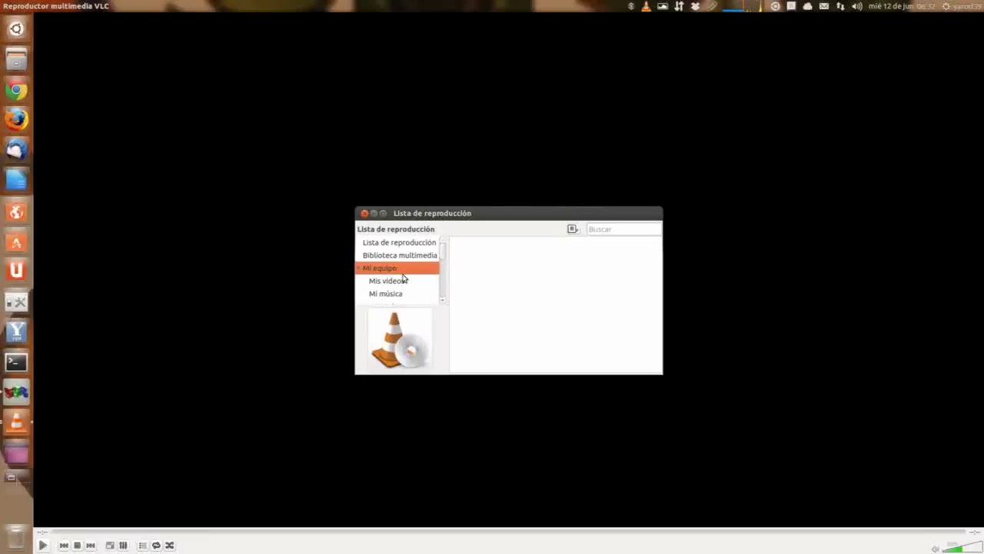
{"action": "left_click", "coordinate": [442, 281]}
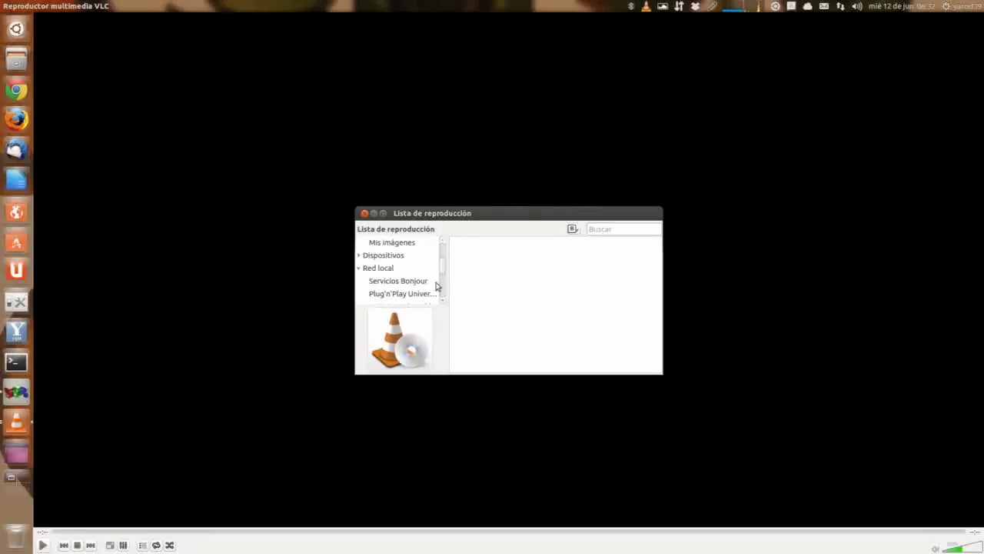
{"action": "left_click", "coordinate": [398, 262]}
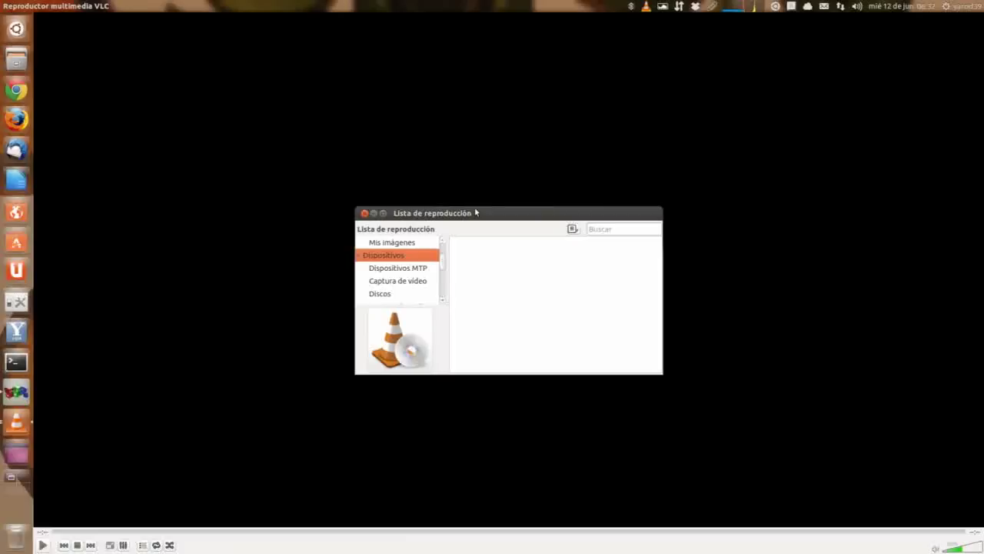
{"action": "left_click_drag", "start_coordinate": [475, 209], "coordinate": [467, 90]}
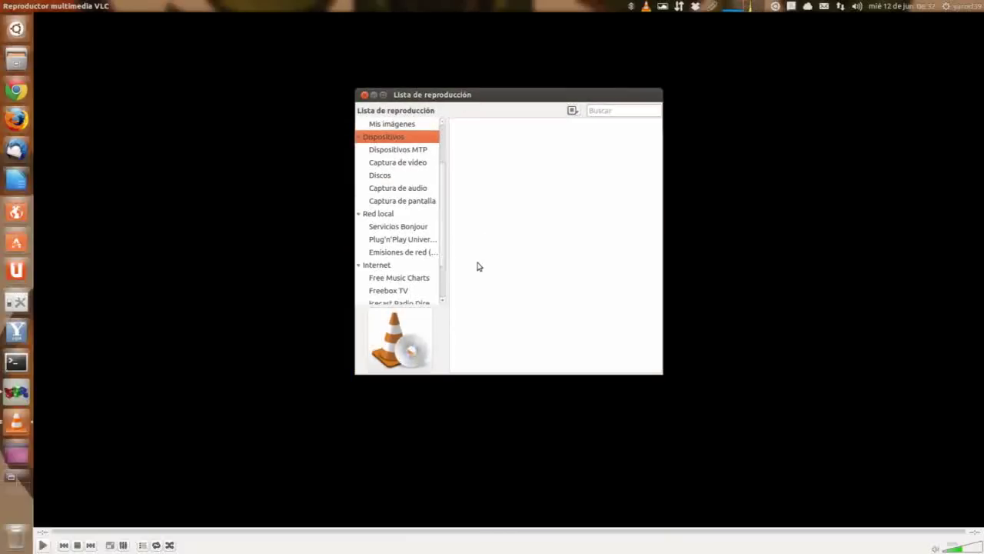
{"action": "left_click_drag", "start_coordinate": [444, 226], "coordinate": [441, 287]}
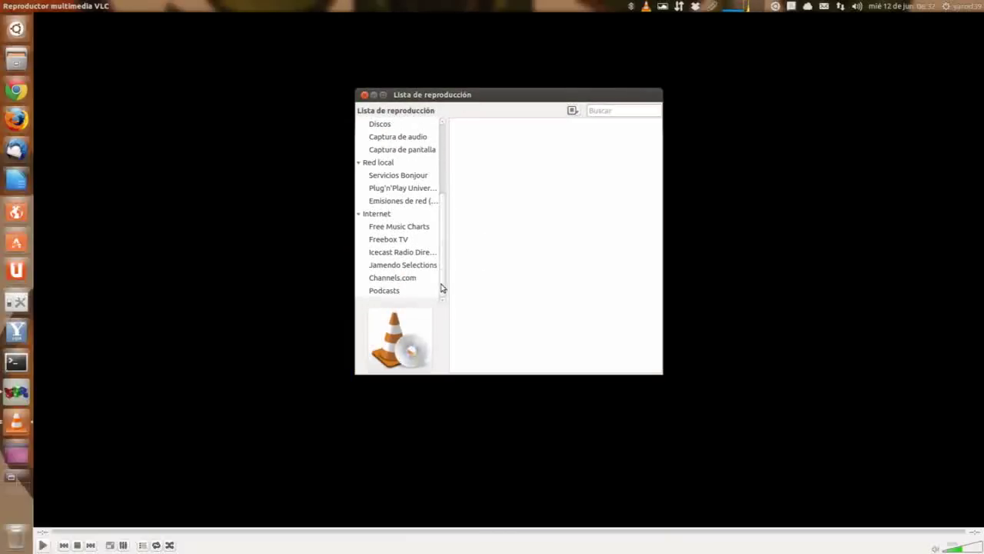
Open the subscription dialog of the Podcasts source and cancel it without entering a URL
{"action": "left_click", "coordinate": [406, 290]}
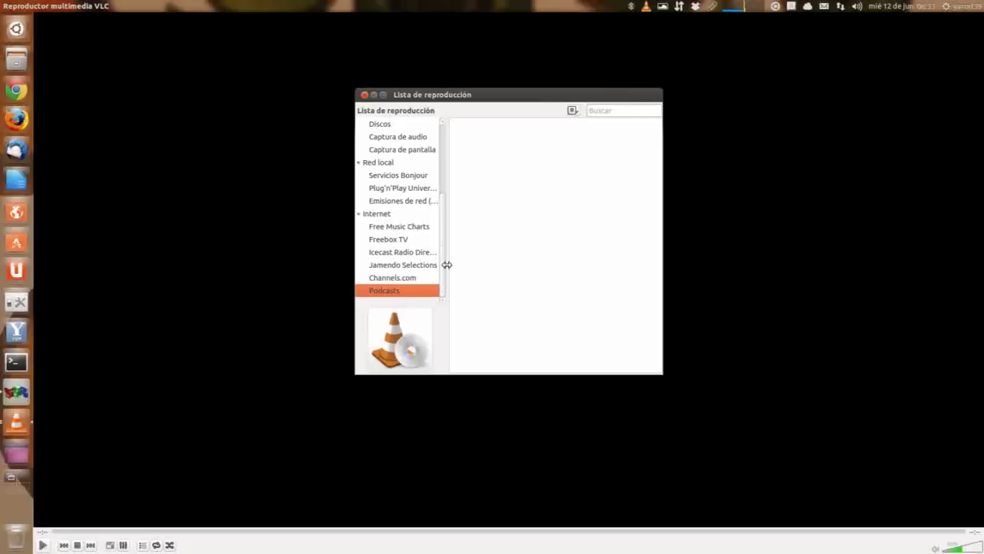
{"action": "left_click", "coordinate": [431, 291]}
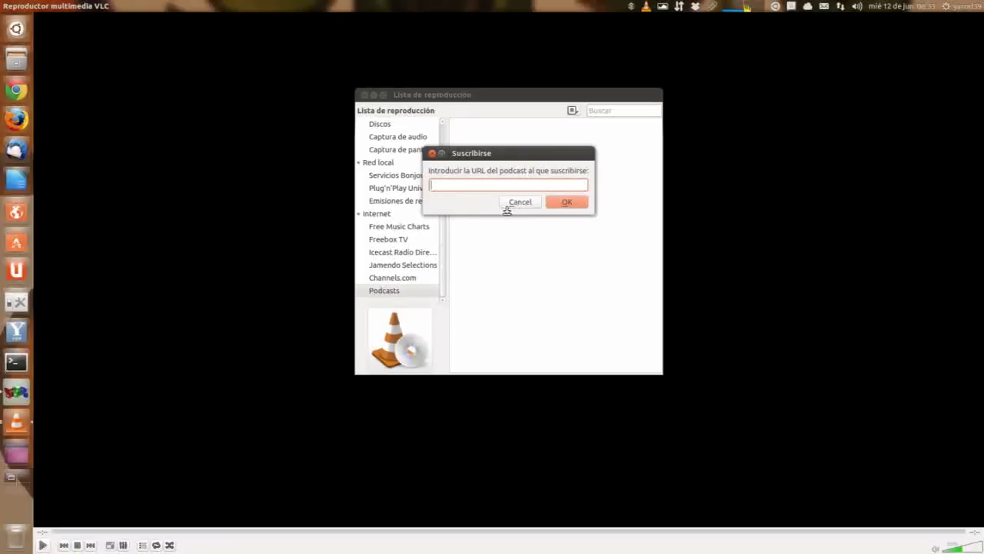
{"action": "left_click", "coordinate": [527, 202]}
Try the search text revision3 with Podcasts selected, clear it and cycle through the playlist view modes
{"action": "left_click", "coordinate": [572, 113]}
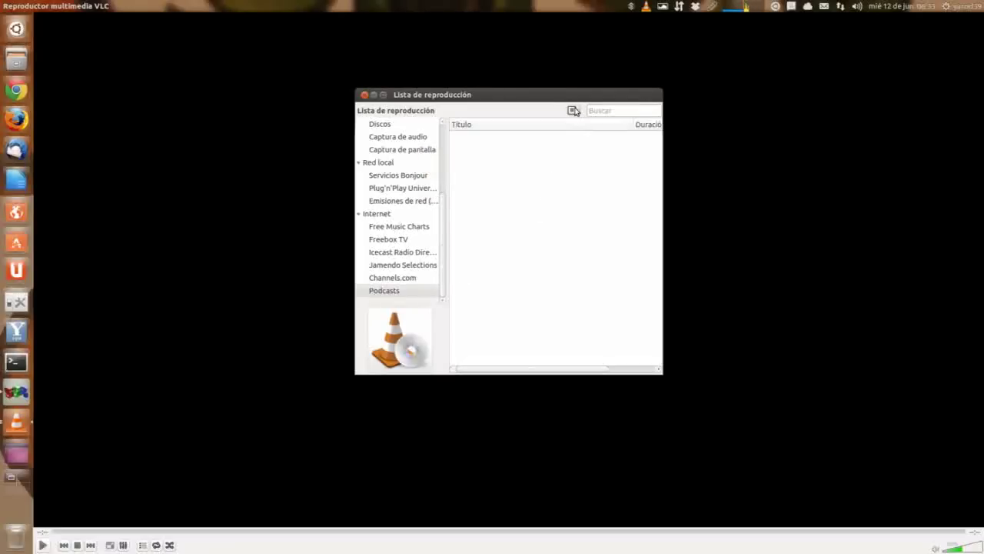
{"action": "left_click", "coordinate": [605, 112]}
{"action": "type", "text": "revision3"}
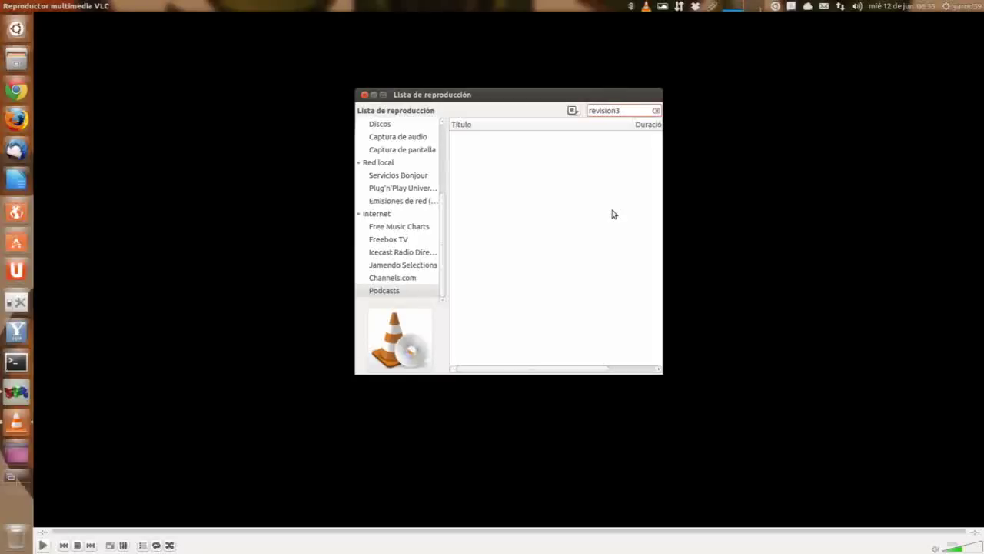
{"action": "left_click", "coordinate": [656, 111]}
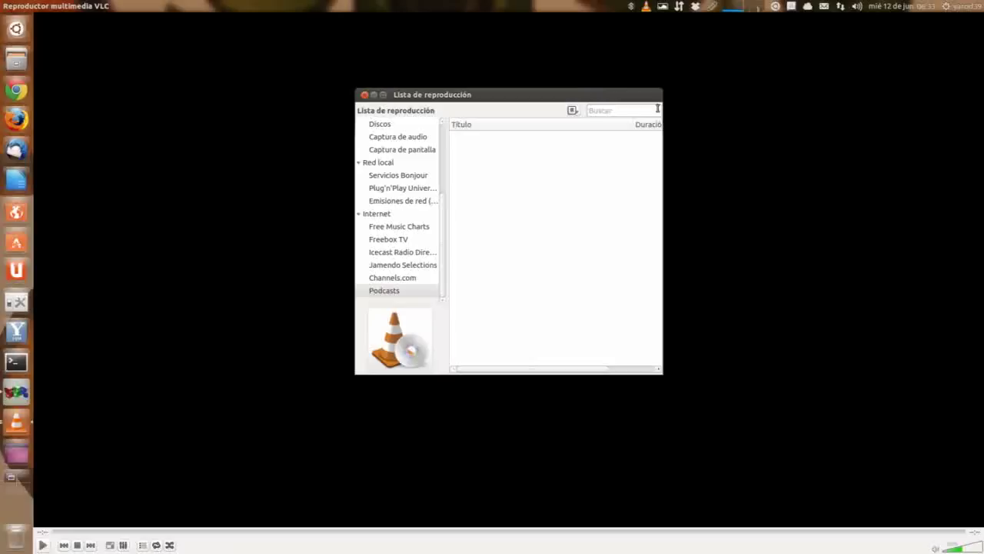
{"action": "left_click", "coordinate": [573, 112]}
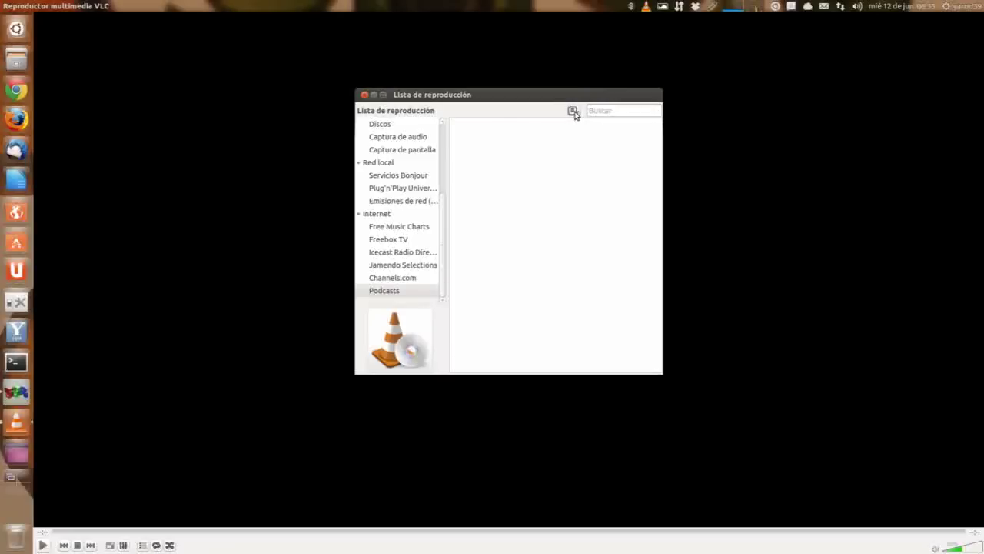
{"action": "left_click", "coordinate": [573, 112]}
Expand Dance / Electro under Jamendo Selections and play the track Butterfly flight (Trance)
{"action": "left_click", "coordinate": [408, 264]}
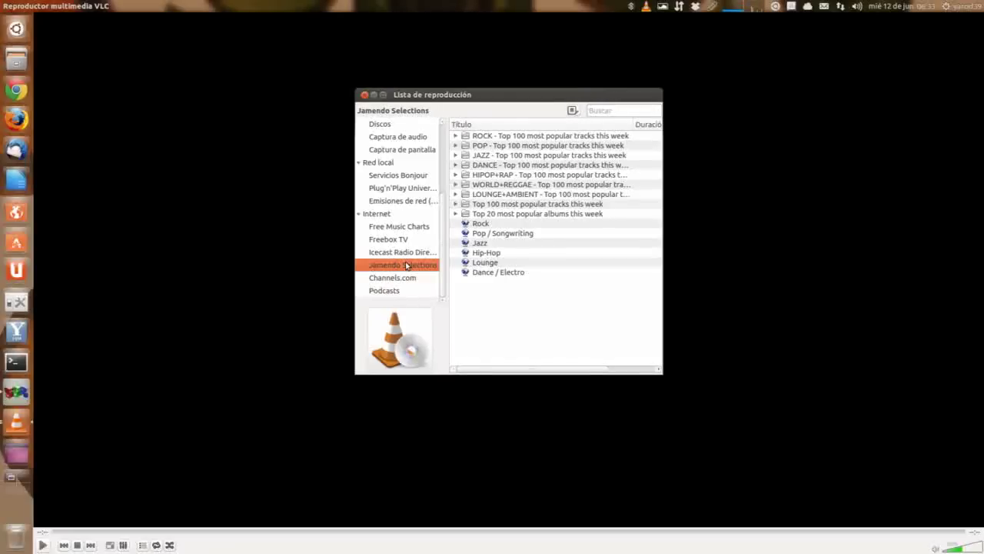
{"action": "left_click", "coordinate": [407, 277]}
{"action": "left_click", "coordinate": [408, 267]}
{"action": "left_click", "coordinate": [490, 274]}
{"action": "double_click", "coordinate": [491, 274]}
{"action": "left_click", "coordinate": [458, 275]}
{"action": "left_click", "coordinate": [489, 284]}
{"action": "double_click", "coordinate": [489, 284]}
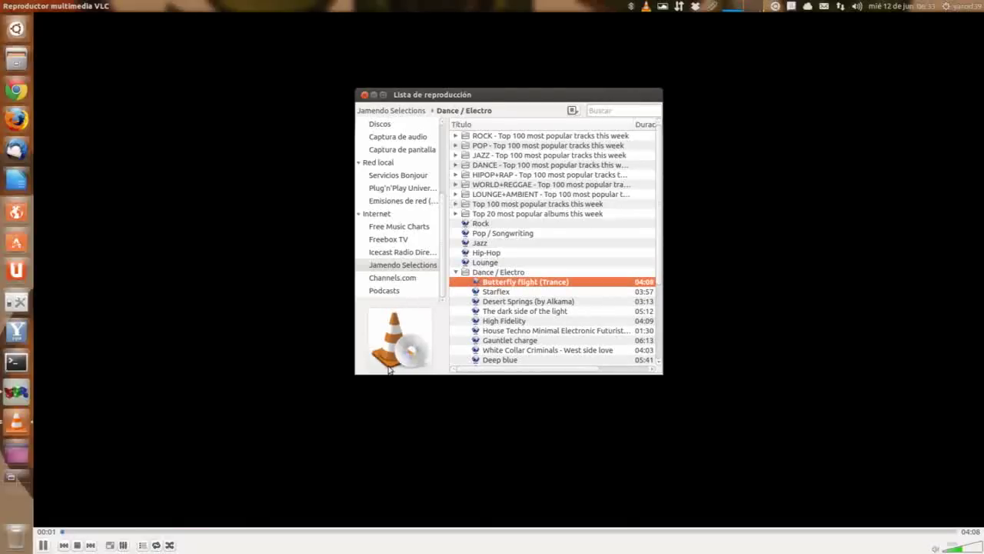
Stop the track's playback and close VLC
{"action": "left_click", "coordinate": [78, 545]}
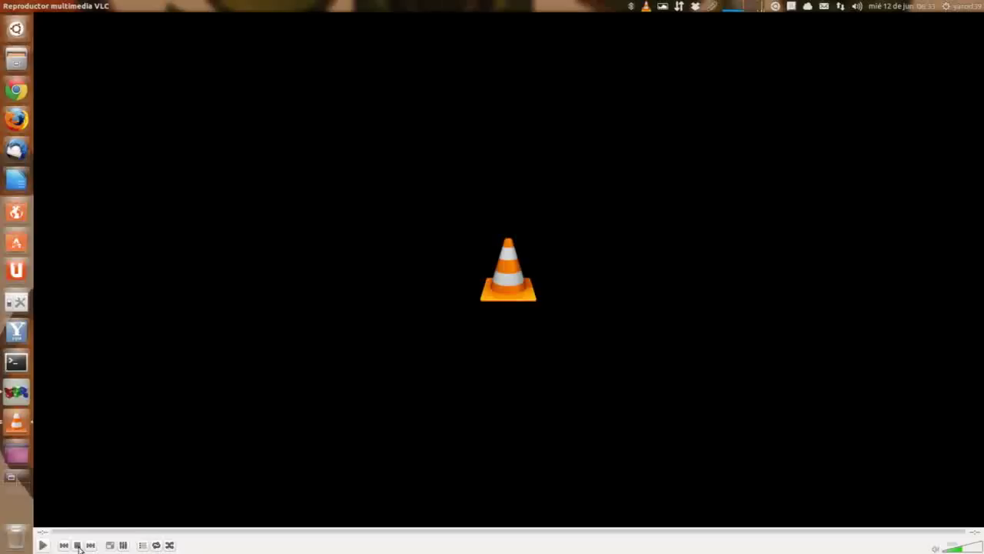
{"action": "mouse_move", "coordinate": [61, 4]}
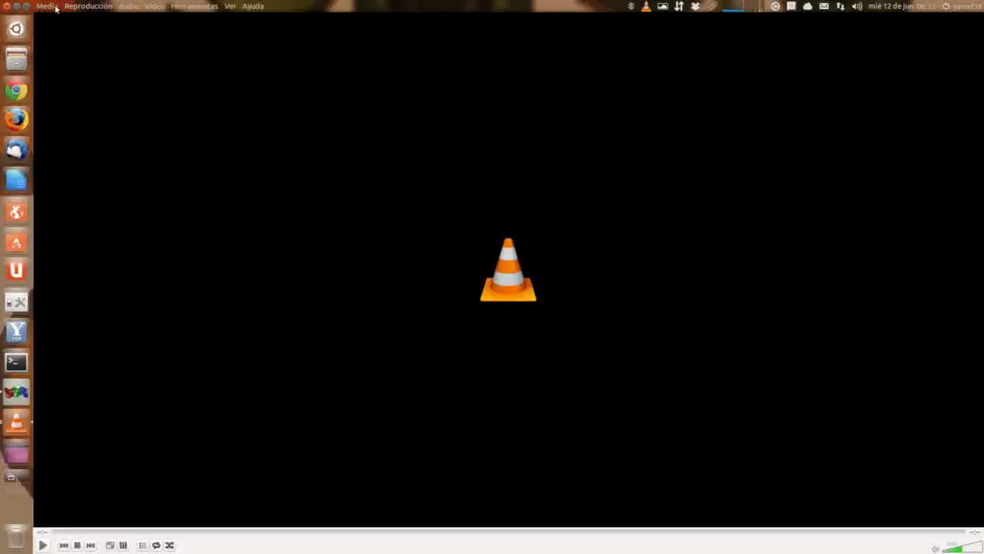
{"action": "left_click", "coordinate": [7, 6]}
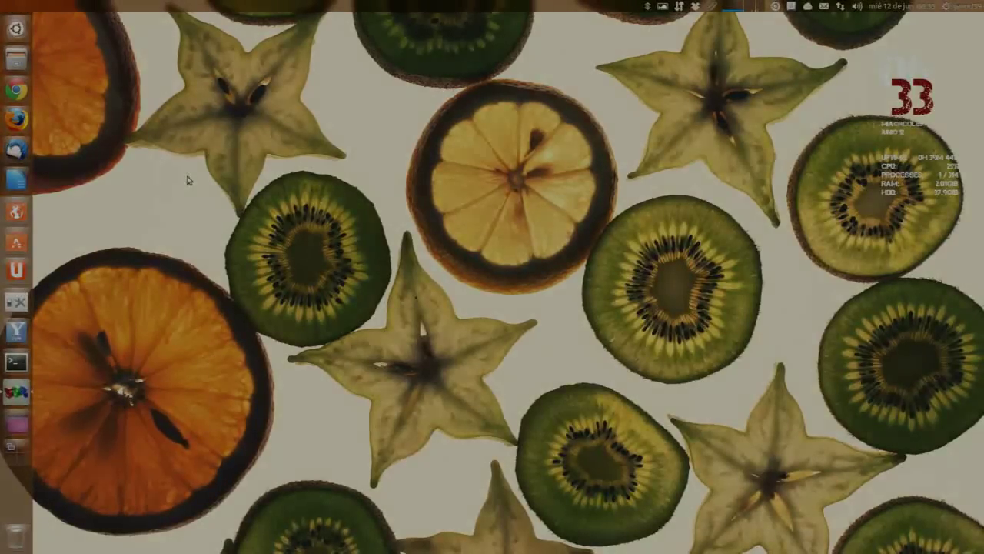